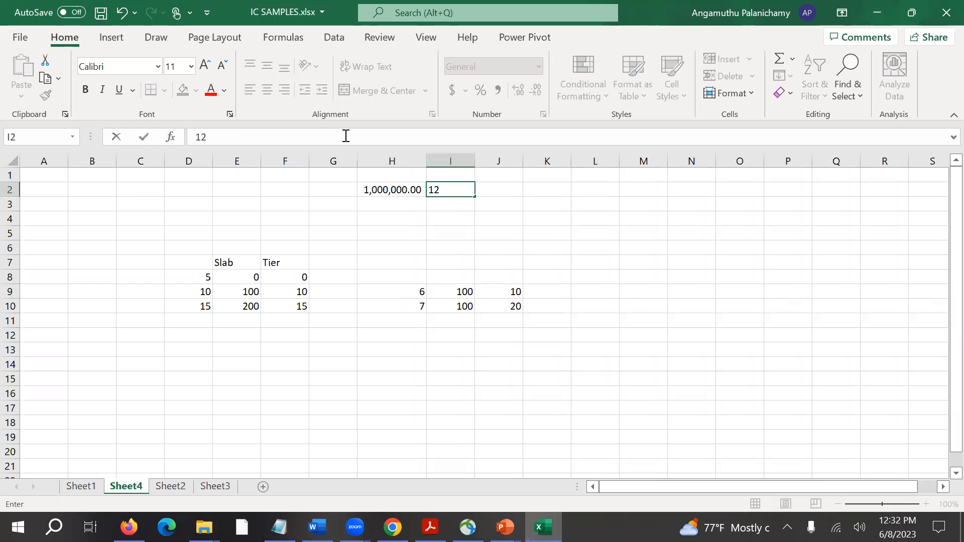
Enter 12% in cell I2 and 30 in cell J2.
type("%")
key("Tab")
type("30")
key("Tab")
type("=")
key("Left")
key("Left")
key("Left")
type("8")
key("Left")
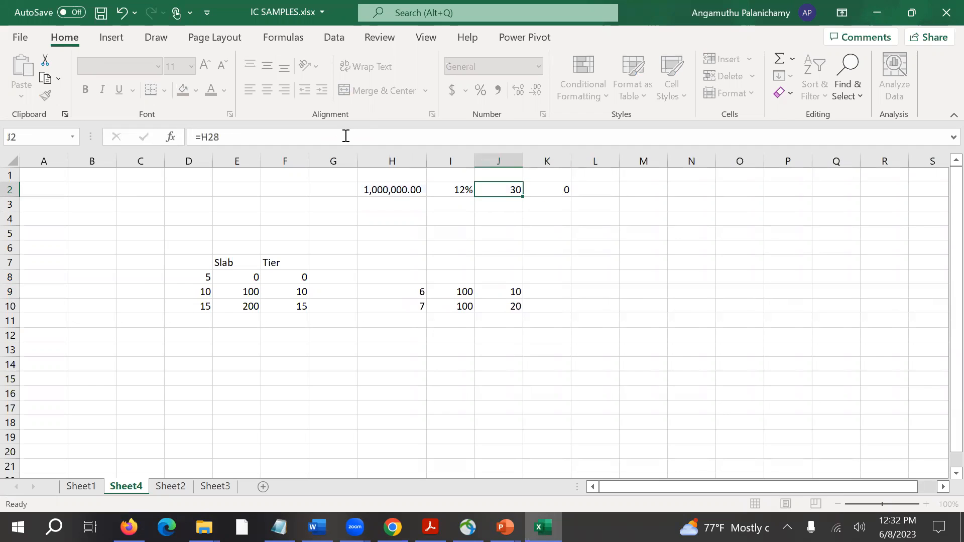
key("Left")
Enter the formula =H2*I2*J2/36000 in cell K2 to calculate the interest.
key("Right")
key("Right")
type("=")
key("Left")
key("Left")
key("Left")
type("*")
key("Left")
key("Left")
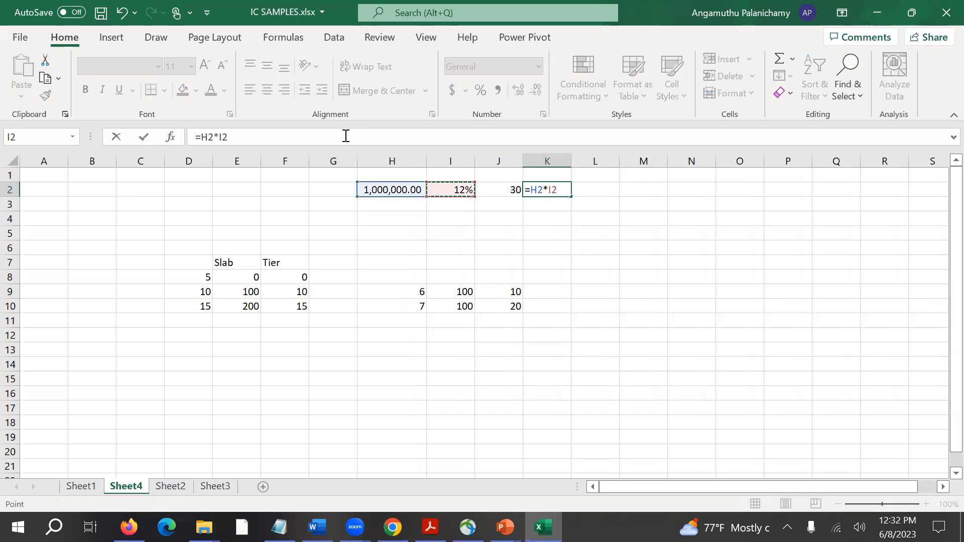
type("*")
key("Left")
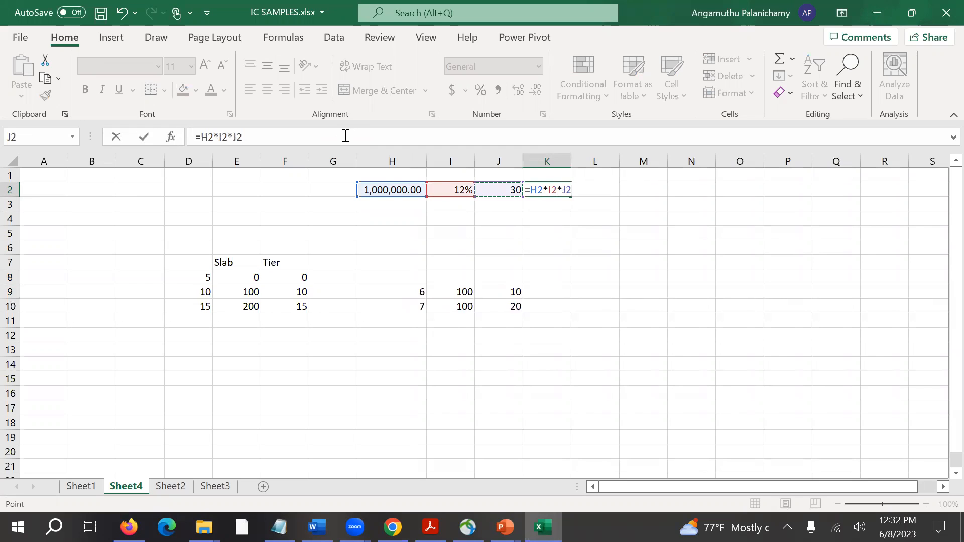
type("/360")
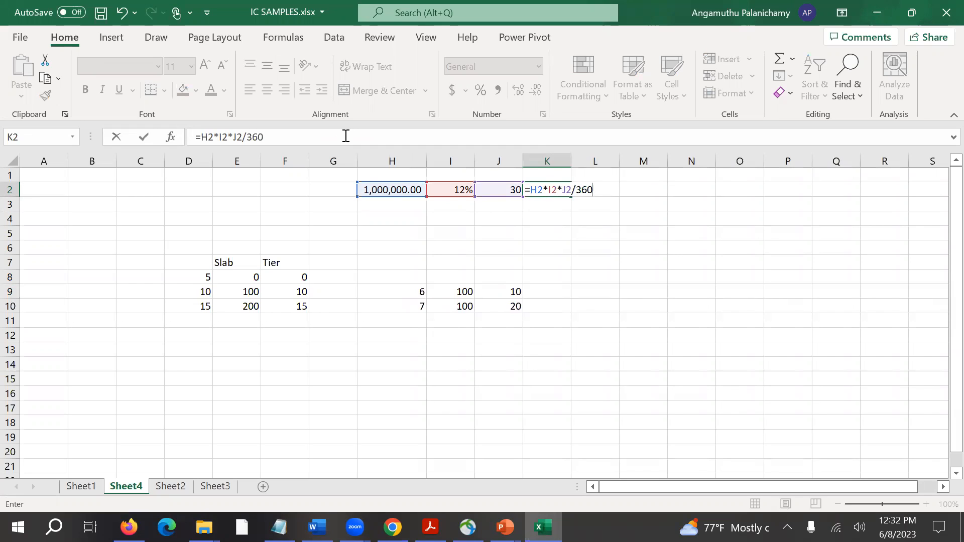
type("00")
key("Return")
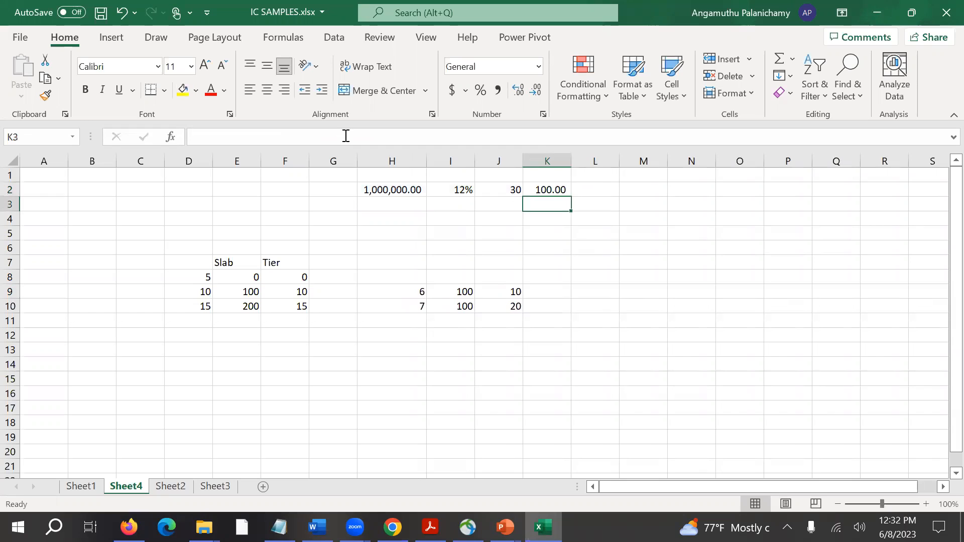
left_click(540, 192)
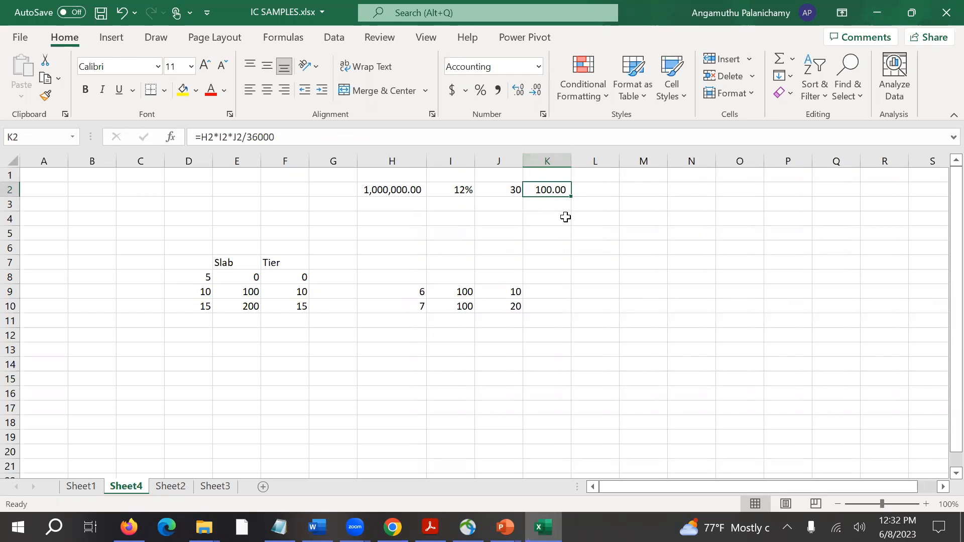
left_click(516, 192)
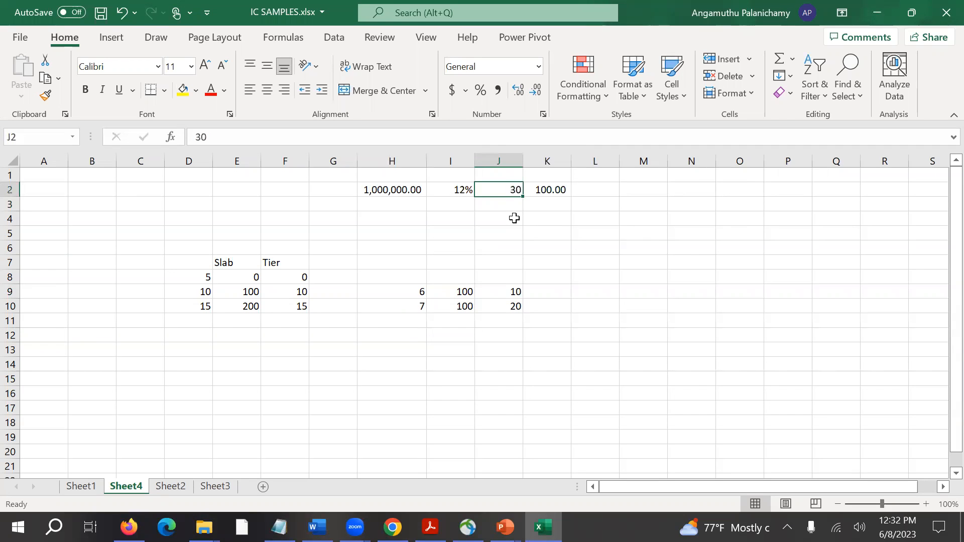
left_click(556, 214)
Fill row 4 with the customer entry: Custom in I4, Credit in J4 and 100 in K4.
left_click(515, 219)
type("Credit")
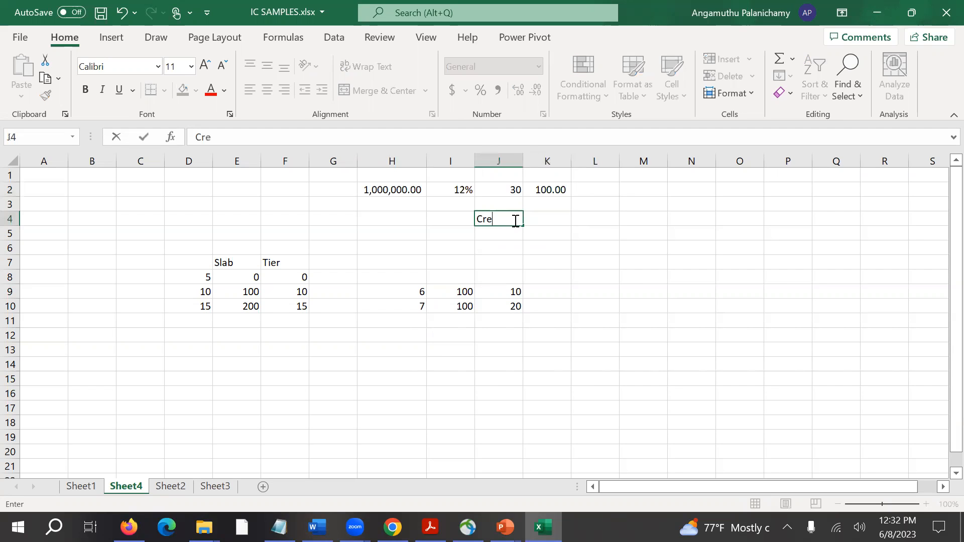
key("Tab")
key("Left")
key("Left")
type("Custom")
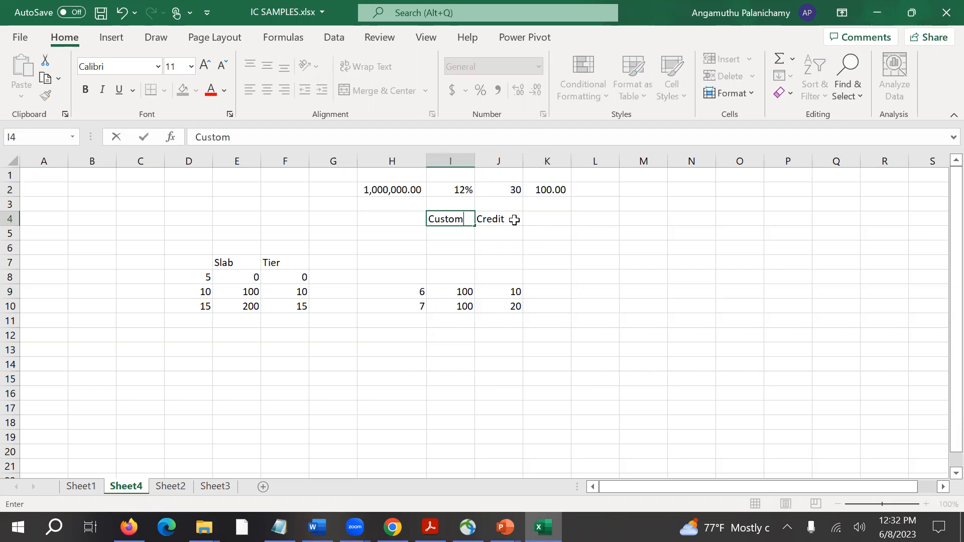
key("Tab")
key("Tab")
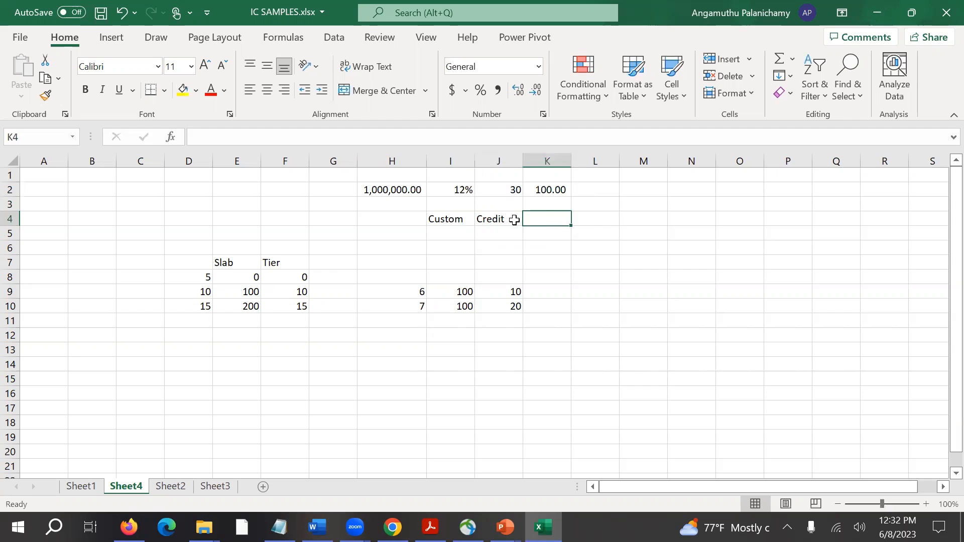
type("1000")
key("BackSpace")
key("Return")
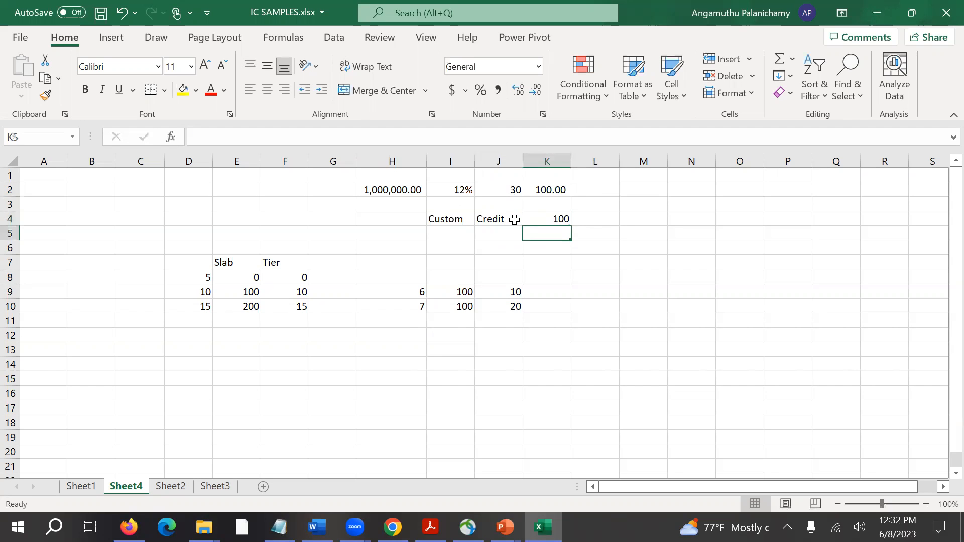
Enter Debit in cell J5, below the Credit label.
left_click(454, 236)
key("Up")
key("Left")
left_click(458, 238)
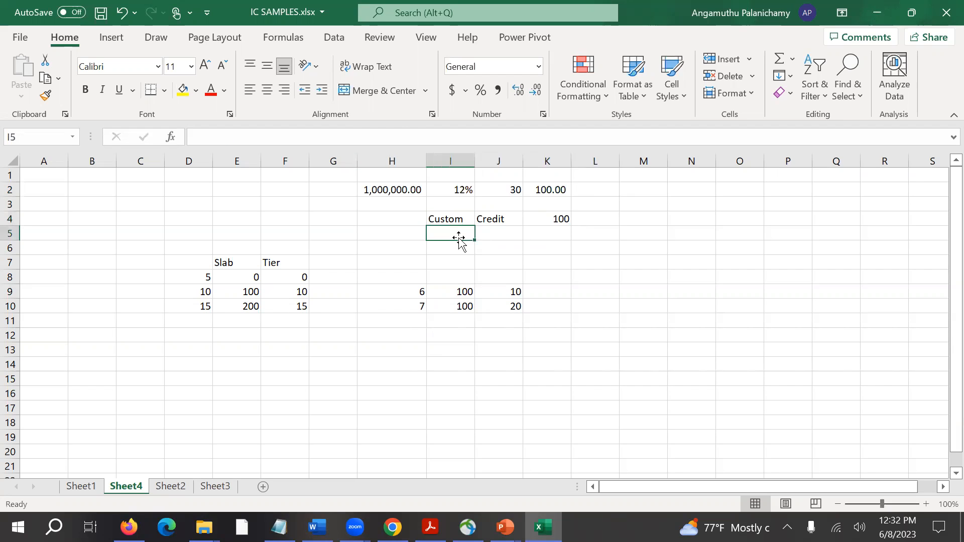
key("Right")
type("Debit")
key("Return")
key("Up")
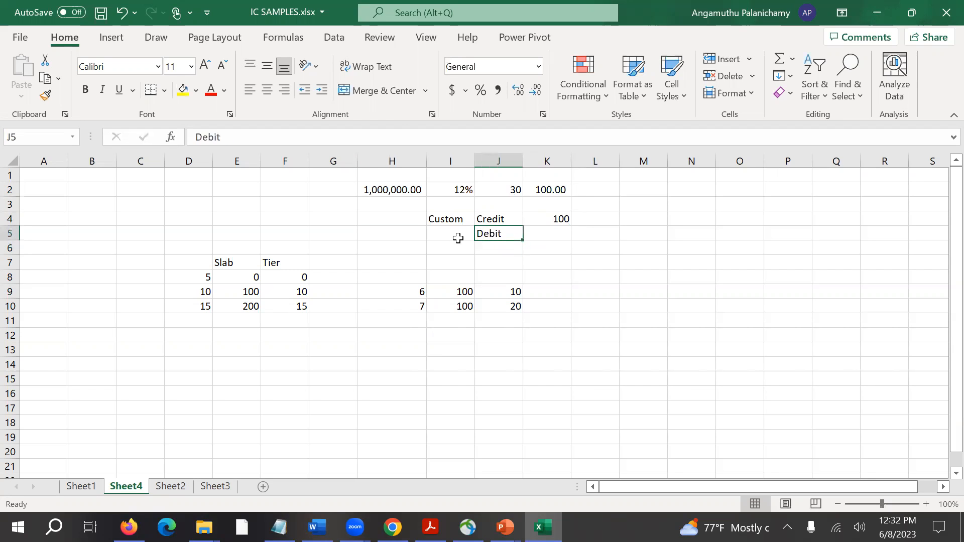
Complete the debit row with Expense in cell I5 and 100 in cell K5.
left_click(459, 238)
type("Expense")
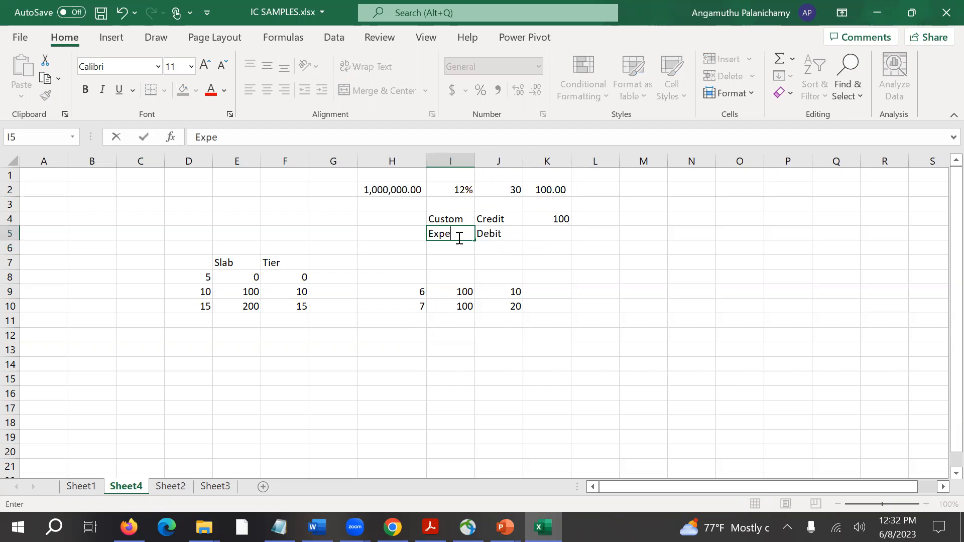
key("Right")
key("Right")
key("Right")
key("Left")
type("100")
key("Return")
key("Up")
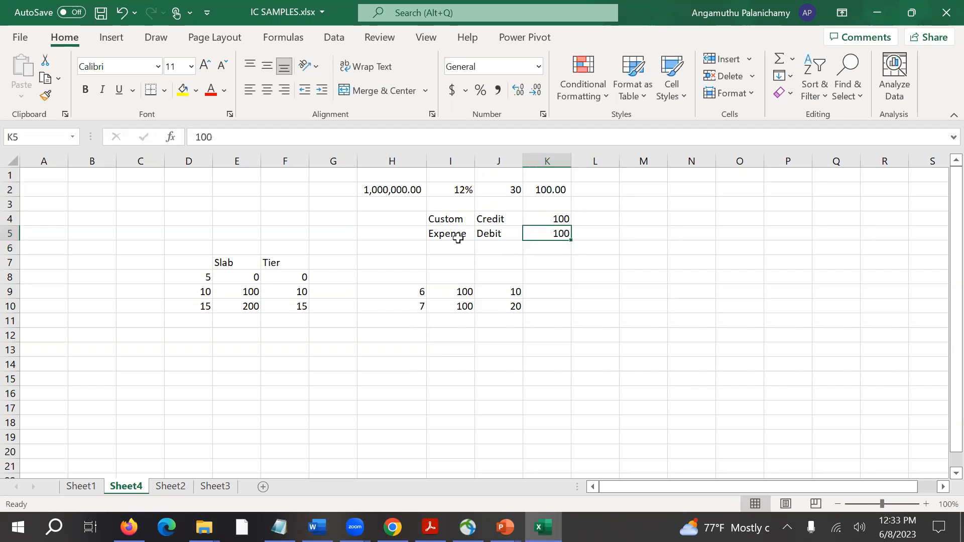
key("Left")
key("Left")
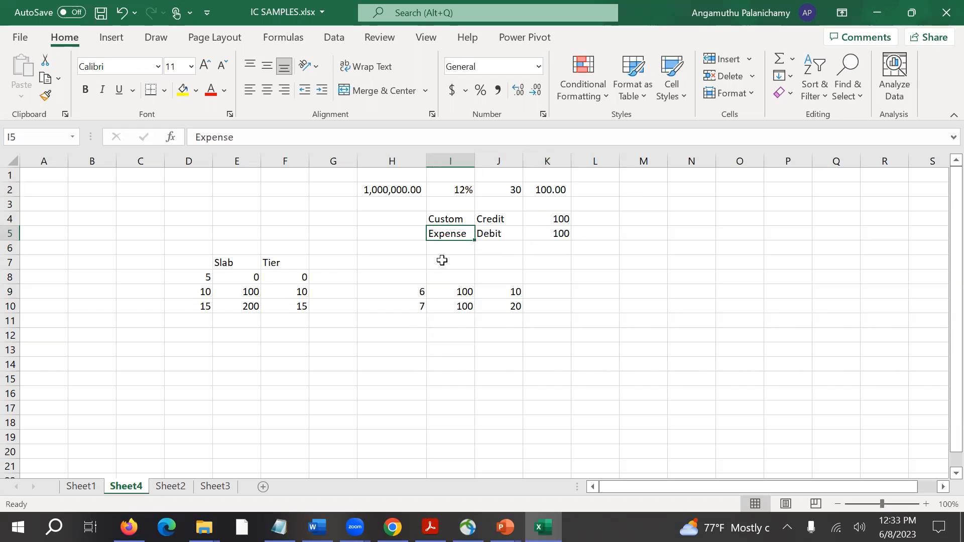
key("Right")
key("Right")
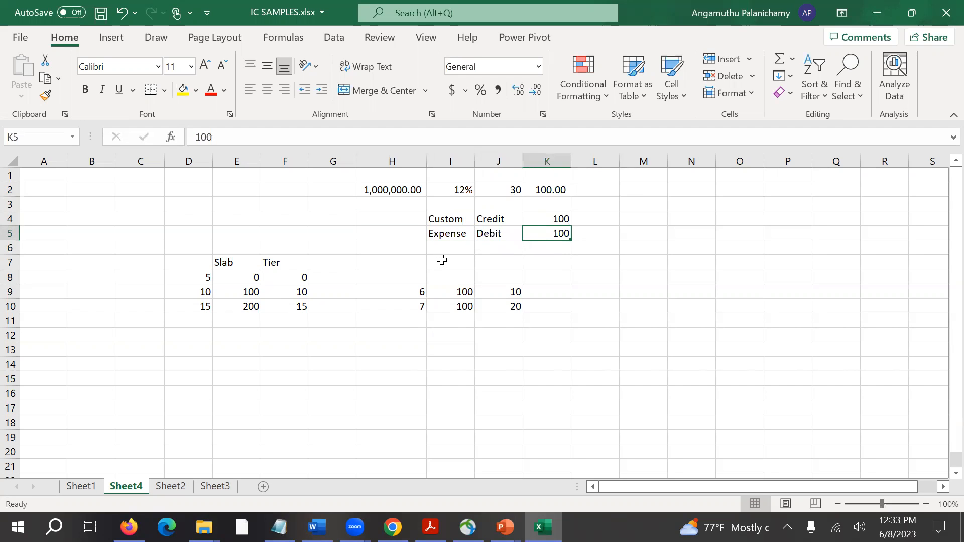
key("Left")
key("Left")
key("Right")
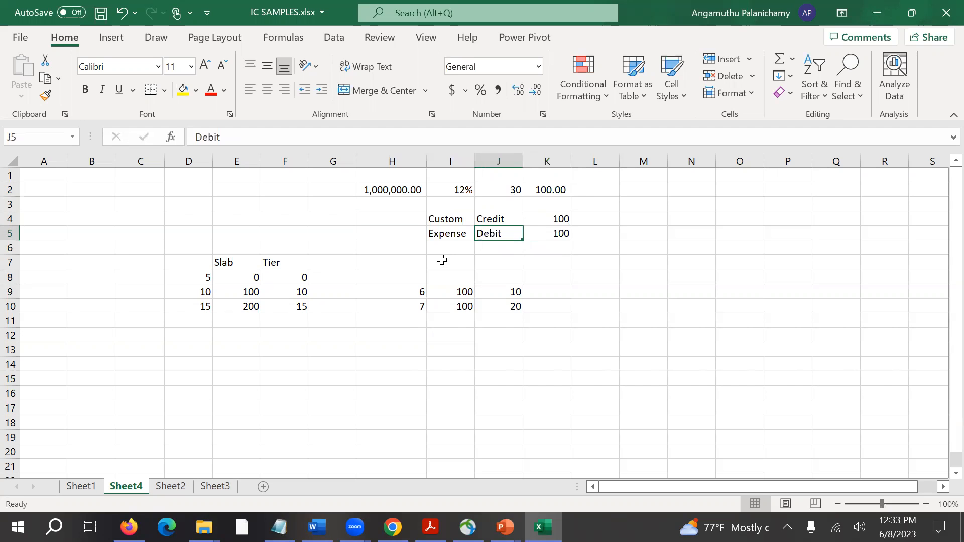
key("Right")
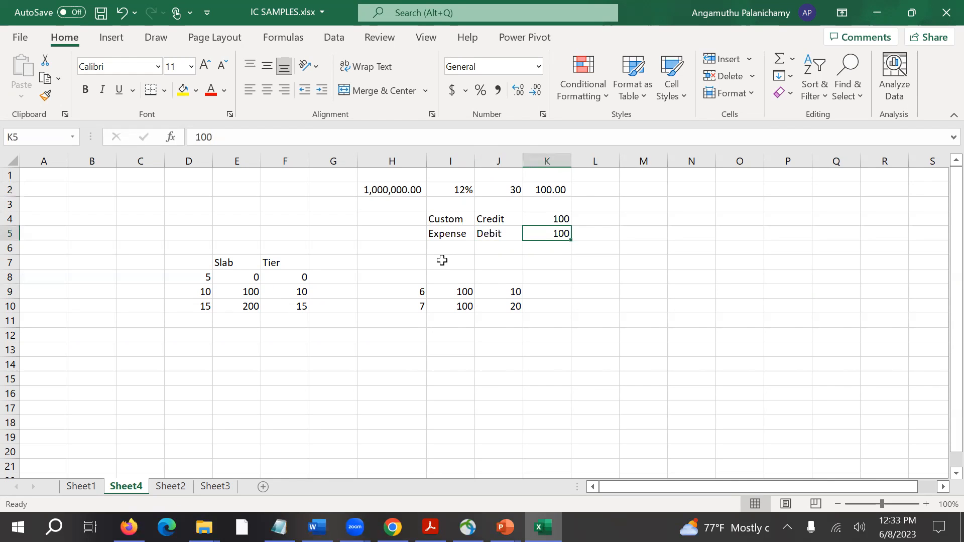
key("Left")
Change the number of days in cell J2 to 1.
key("Left")
key("Right")
key("Right")
key("Up")
key("Up")
key("Up")
key("Left")
type("1")
key("Return")
key("Right")
key("Down")
key("Down")
key("Down")
key("Left")
key("Left")
key("Up")
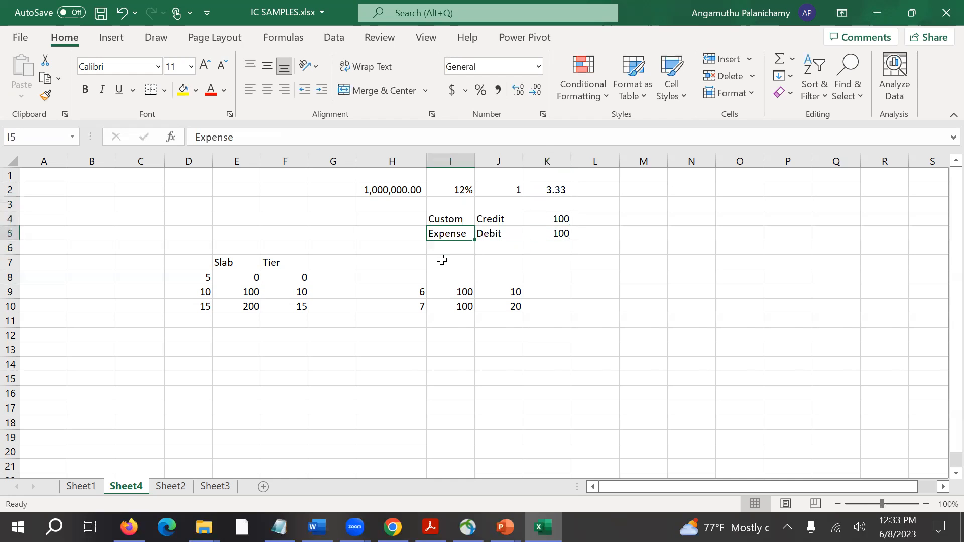
Enter the daily debit entry in row 5: Debit in M5, Expense in N5 and 3.33 in O5.
key("Right")
key("Right")
key("Right")
key("Right")
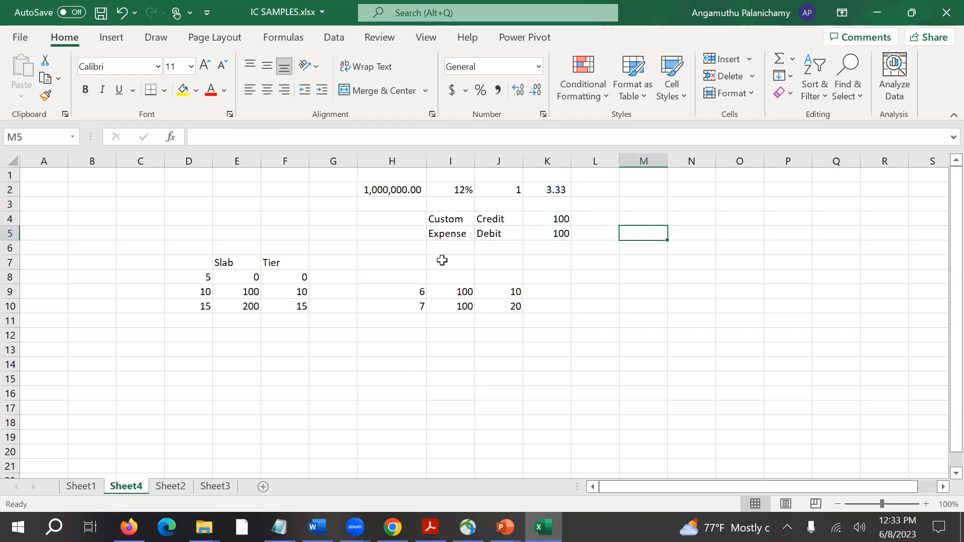
key("Left")
key("Right")
type("Debit")
key("Tab")
type("Expense")
key("Tab")
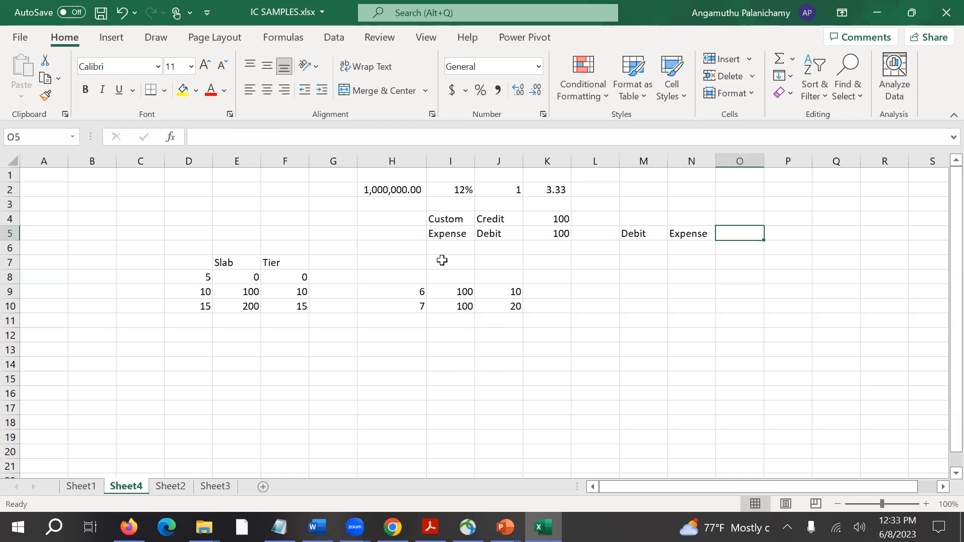
type("3.33")
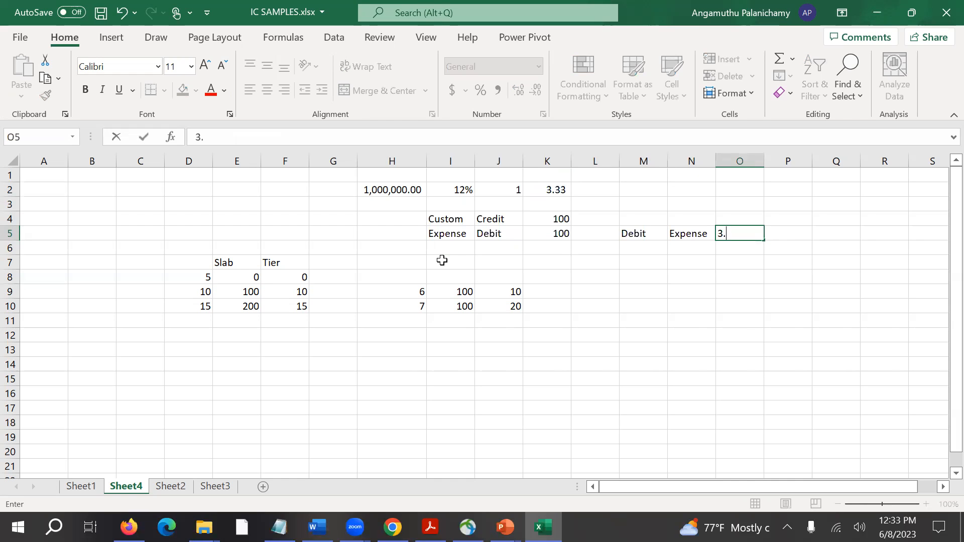
key("Return")
Enter the matching credit entry in row 6: Credit in M6, Receivable in N6 and 3.33 in O6.
key("Left")
key("Right")
type("Cred")
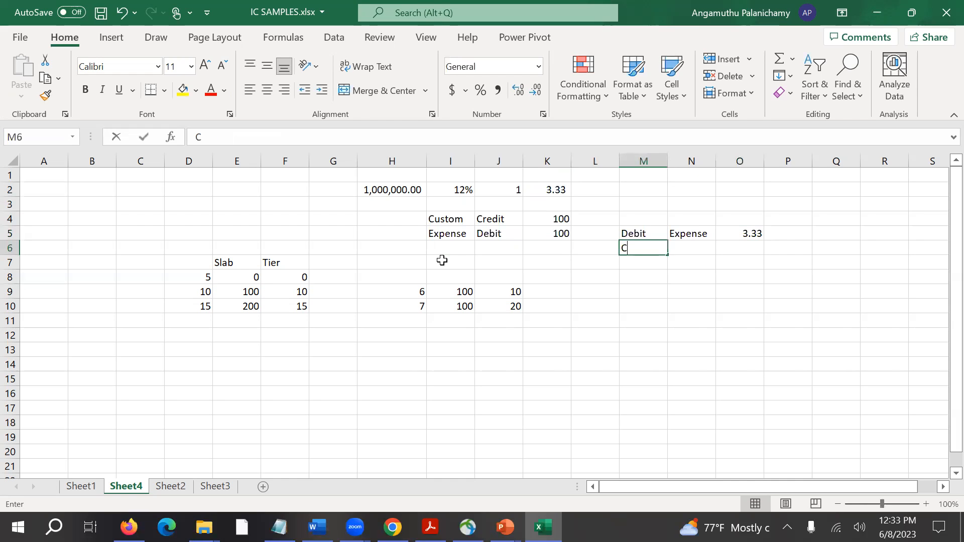
key("BackSpace")
type("dit")
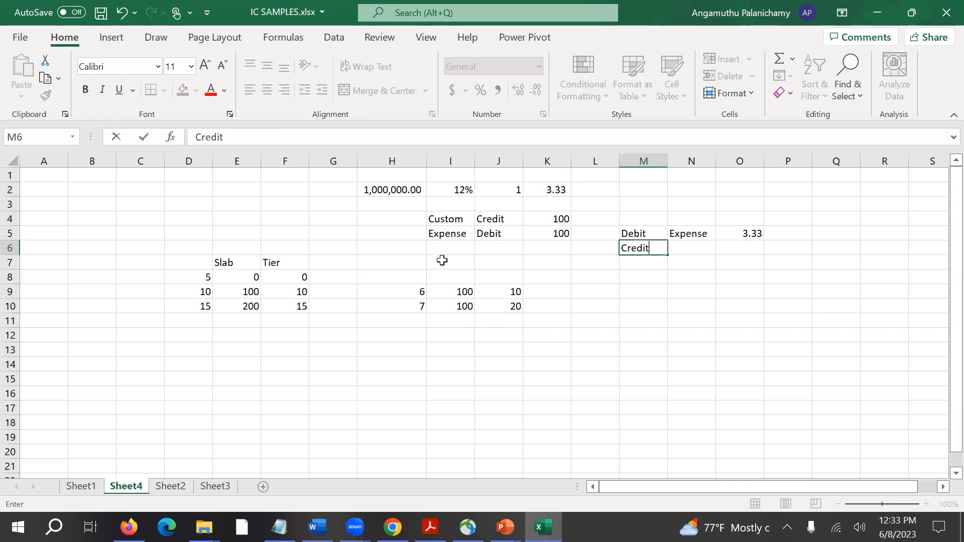
key("Tab")
type("Receivable")
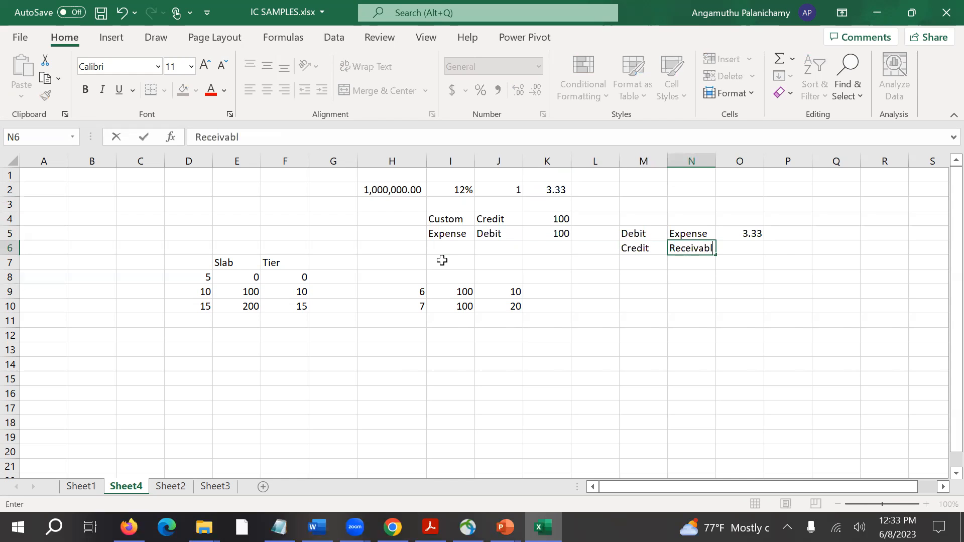
key("Tab")
type("3.33")
key("ctrl+Return")
Date the debit entry by entering 1-Jan-23 in cell P5.
key("Left")
key("Left")
key("Up")
key("Right")
key("Right")
key("Right")
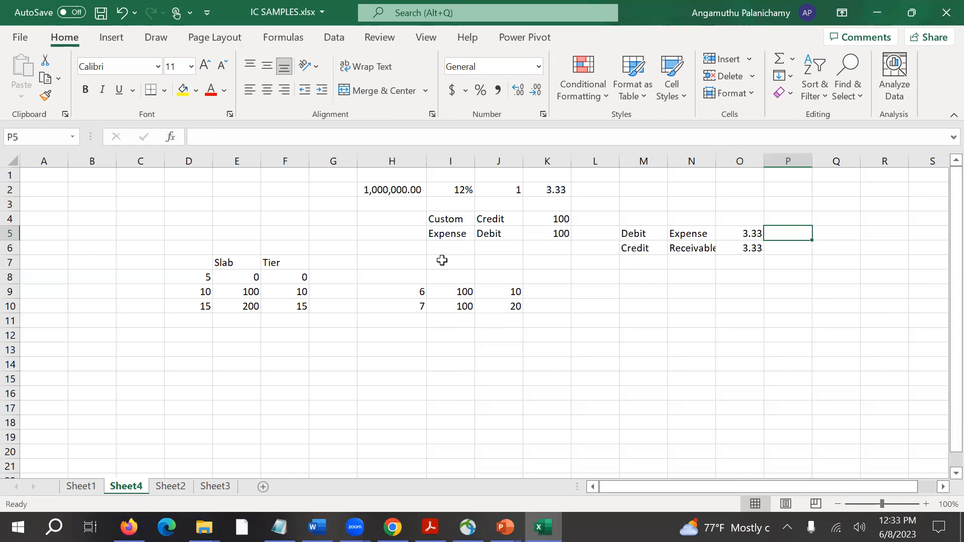
type("01-")
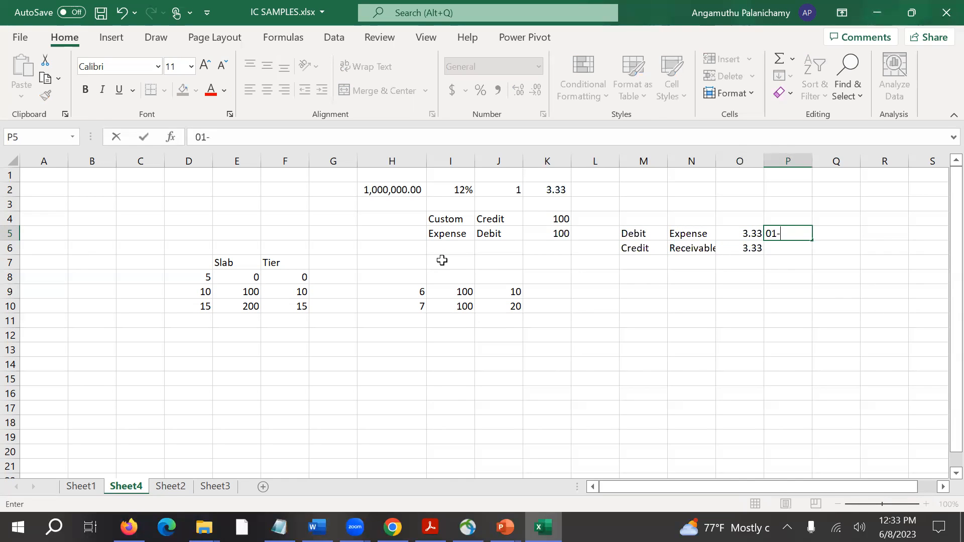
type("Jan-jun")
key("Return")
key("Up")
key("F2")
key("BackSpace")
key("BackSpace")
key("BackSpace")
type("23")
key("Return")
Copy the date in cell P5 to cell P6 for the credit entry.
key("Up")
key("ctrl+c")
key("Down")
key("ctrl+v")
key("Escape")
key("Return")
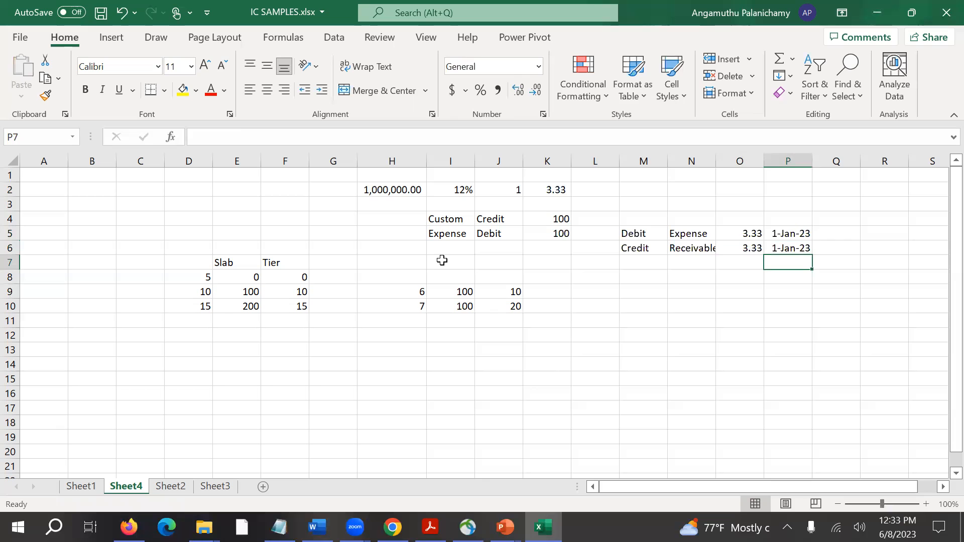
type("=")
key("Down")
key("Up")
key("Up")
key("Escape")
Enter the date 2-Jun-23 in cell P7 and copy it to cell P8.
type("2-jujn")
key("BackSpace")
key("BackSpace")
type("n-23")
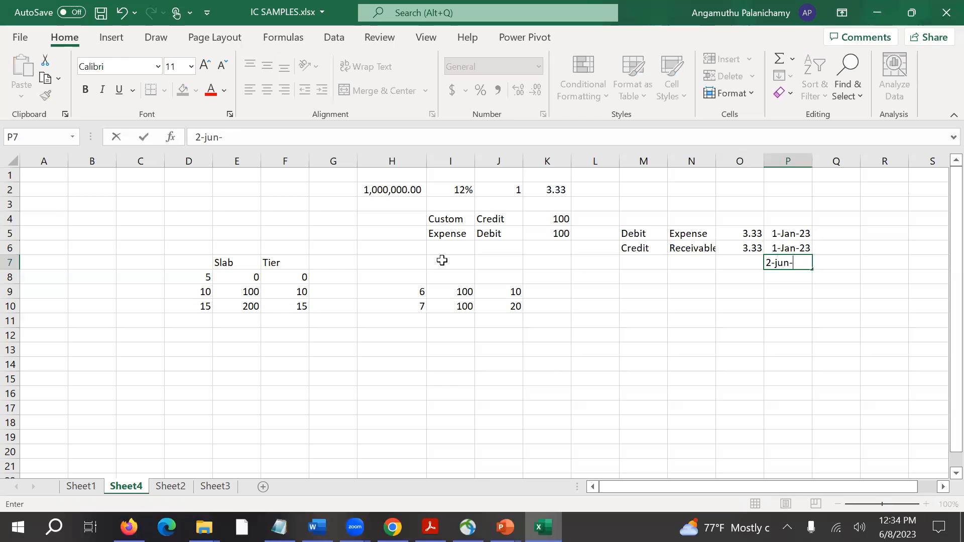
key("Return")
key("Up")
key("ctrl+c")
key("Down")
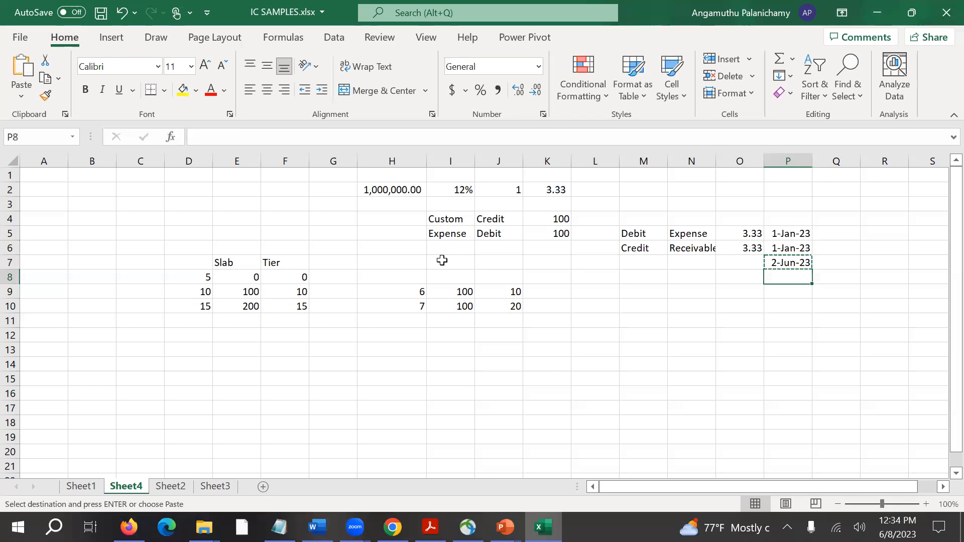
key("ctrl+v")
Copy the Debit Expense and Credit Receivable entries in M5:O6 to M7:O8.
key("Up")
key("Left")
key("Left")
key("Left")
key("Up")
key("Up")
key("shift+Down")
key("shift+Right")
key("shift+Right")
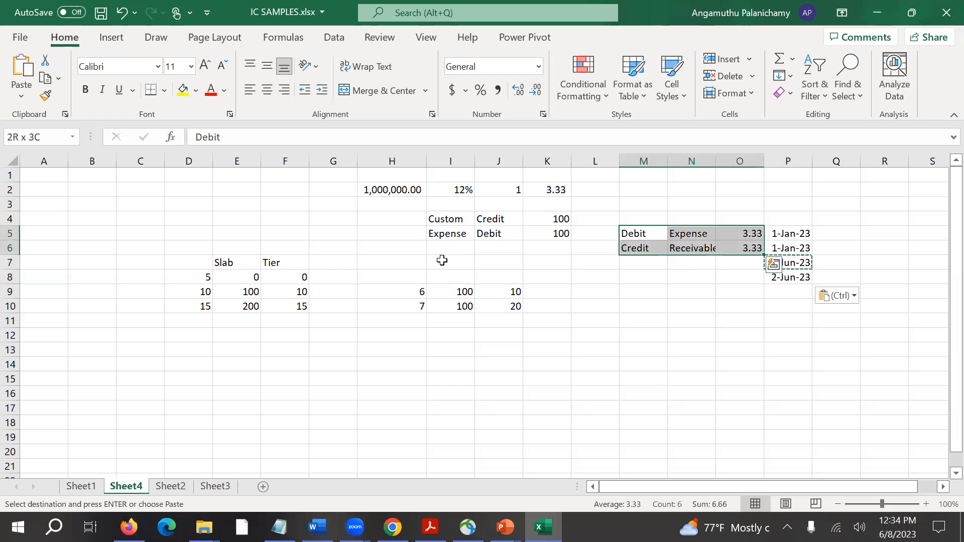
key("ctrl+c")
key("Down")
key("Down")
key("ctrl+v")
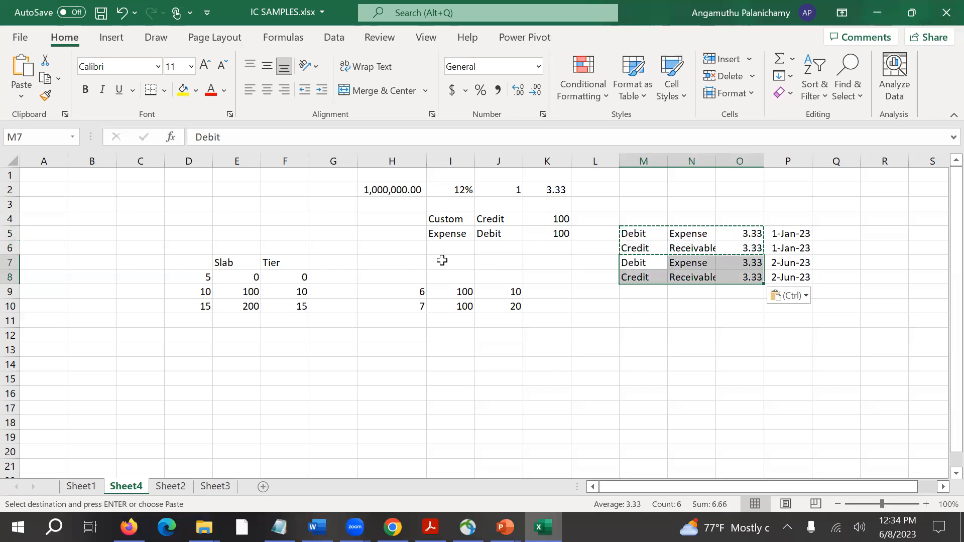
key("Escape")
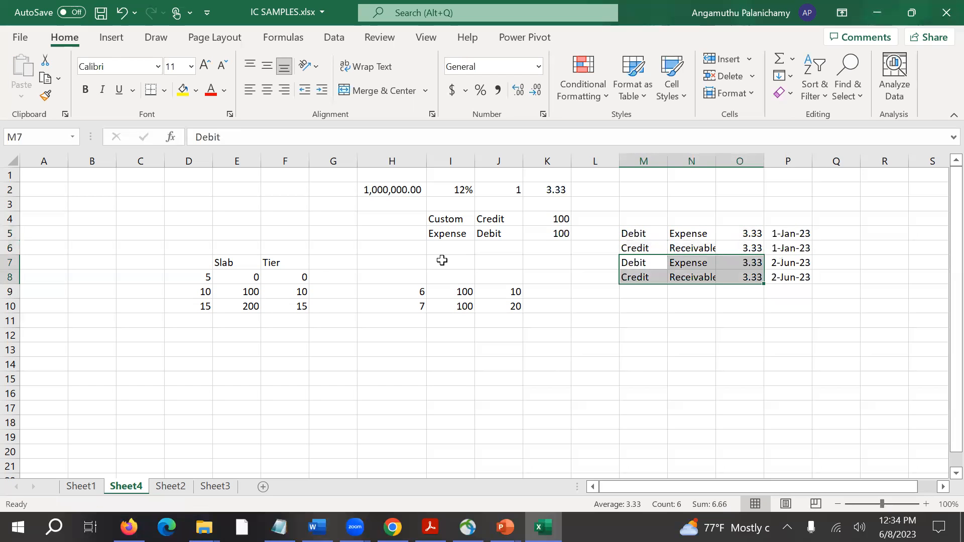
Set the number of days in cell J2 to 30.
left_click(519, 203)
left_click(497, 191)
type("30")
key("Return")
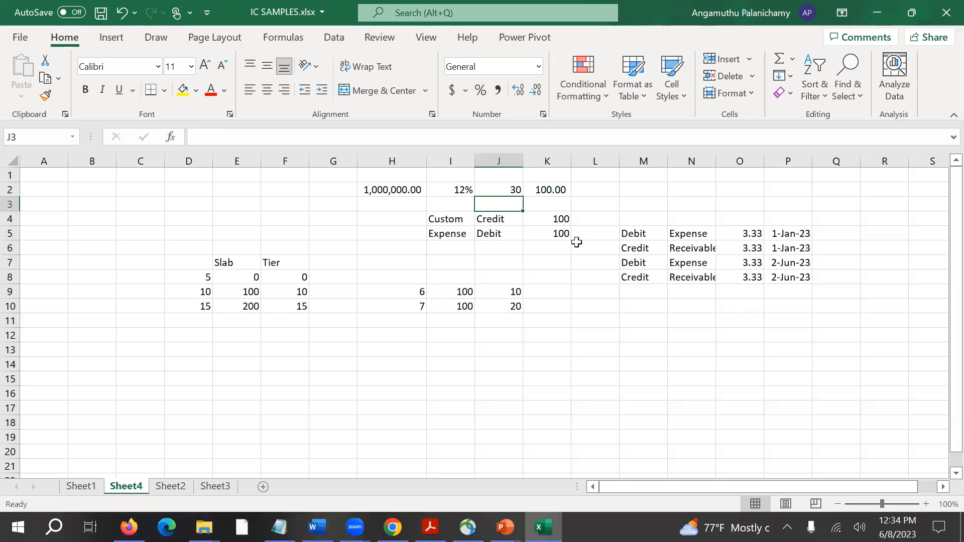
left_click(696, 291)
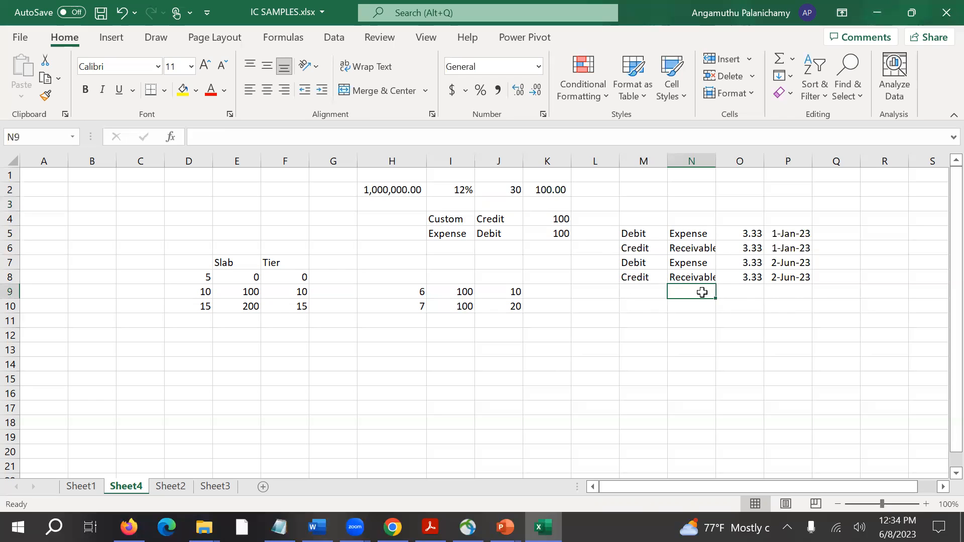
left_click(642, 294)
left_click(750, 310)
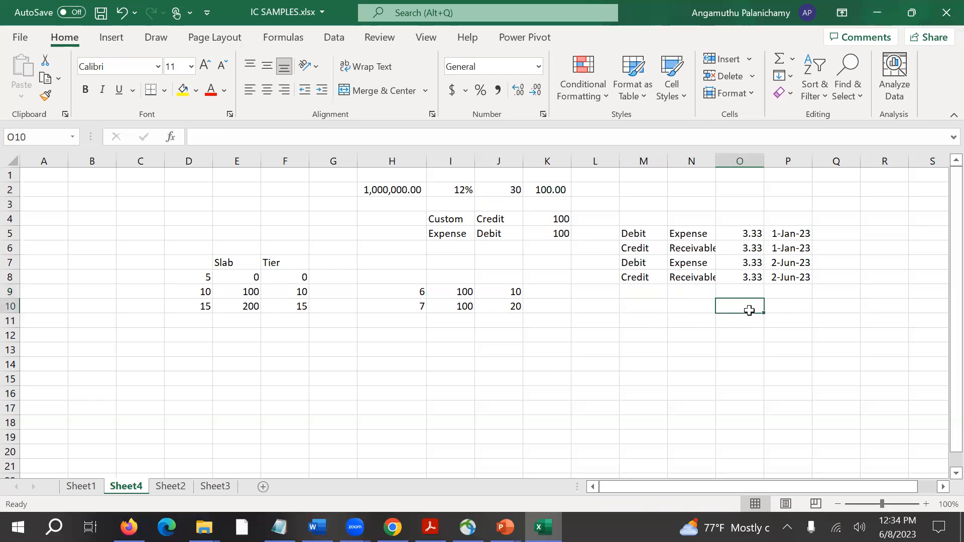
left_click(749, 249)
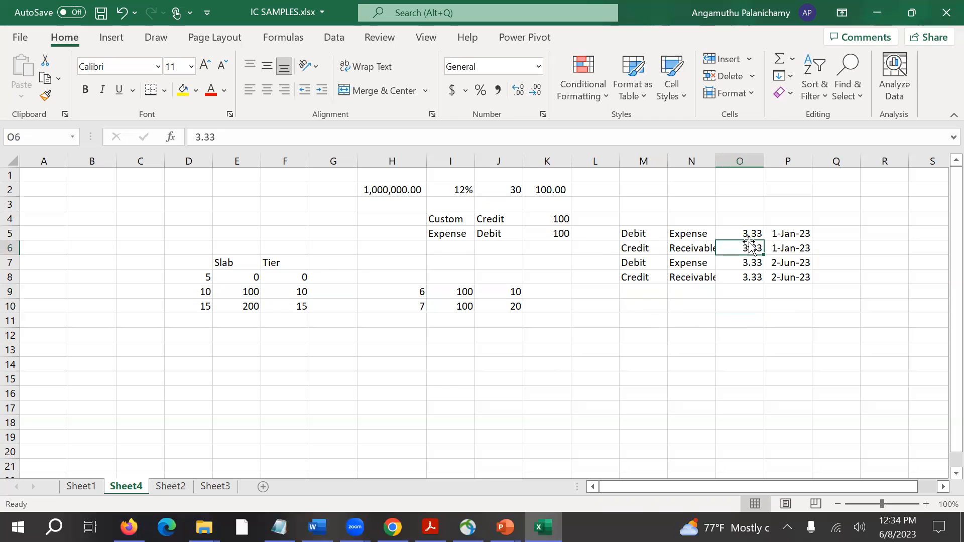
Enter the formula =O5*30 in cell O4 to total the daily accrual over 30 days.
left_click(735, 221)
type("-")
key("Down")
key("Escape")
type("=")
key("Down")
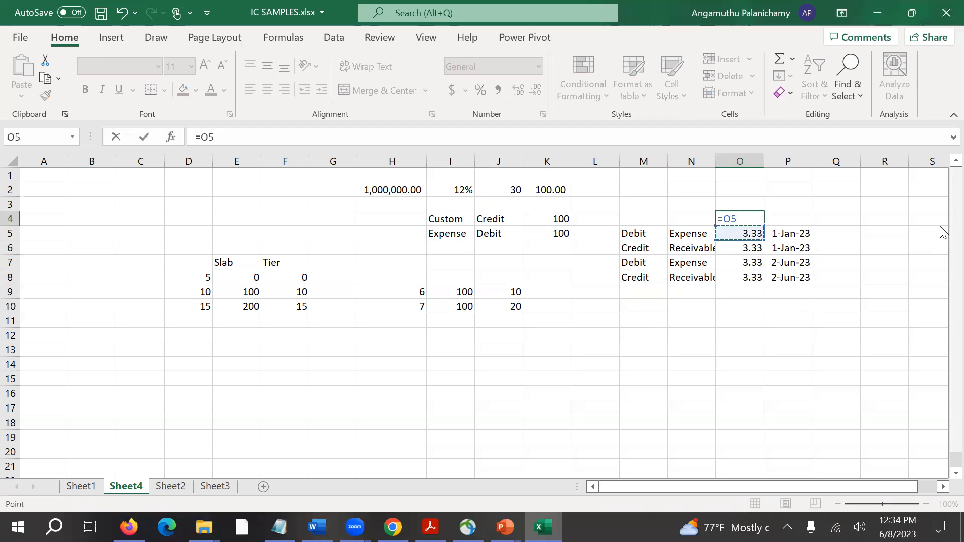
type("*30")
key("Return")
Compare the 30-day accrual total in O4 with the daily amounts below it and the Debit amount in K5.
key("Up")
key("Down")
key("Down")
key("Down")
key("Down")
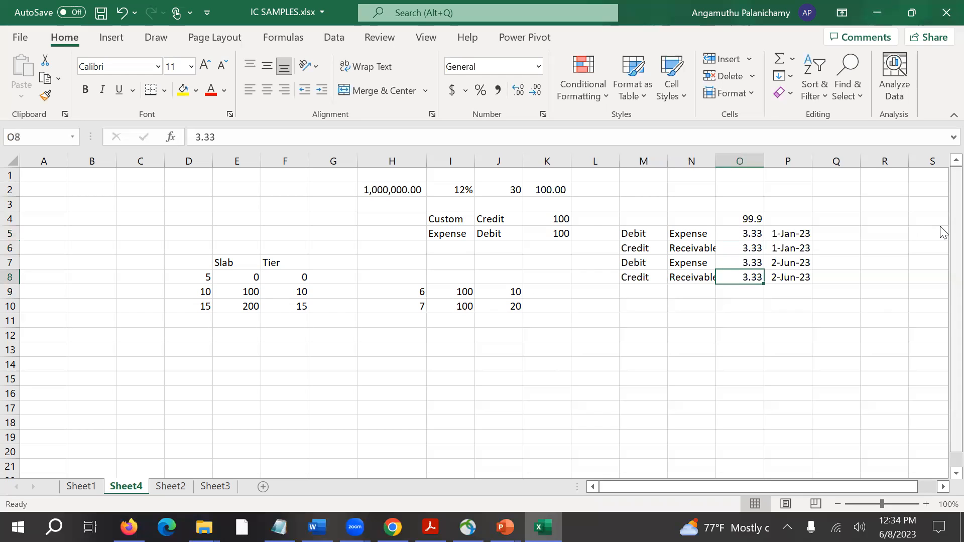
key("Up")
key("Up")
key("Up")
key("Left")
key("Left")
key("Left")
key("Left")
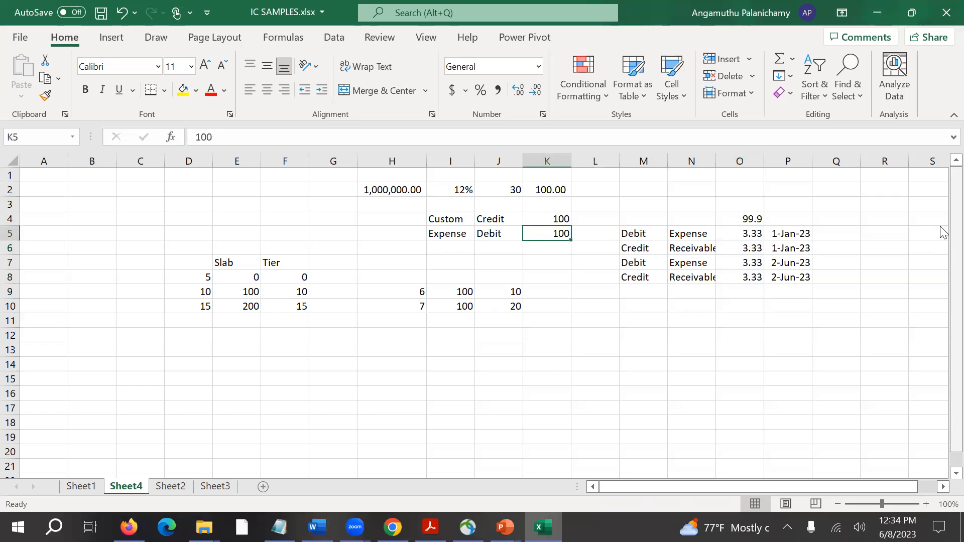
key("Right")
key("Right")
key("Right")
key("Right")
key("Up")
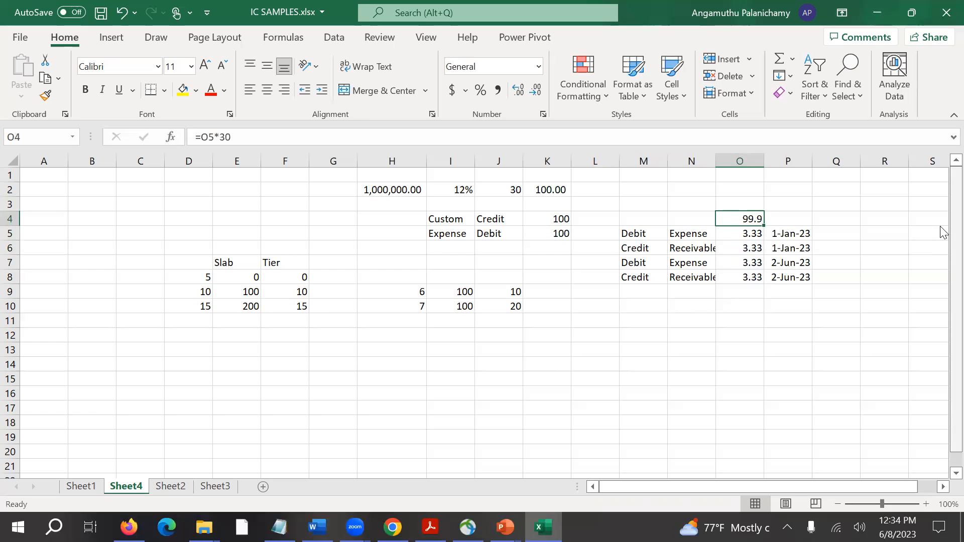
Examine the Debit Expense and Credit Receivable accrual entries in M5:O6 against the Expense entry in row 5.
key("Down")
key("Left")
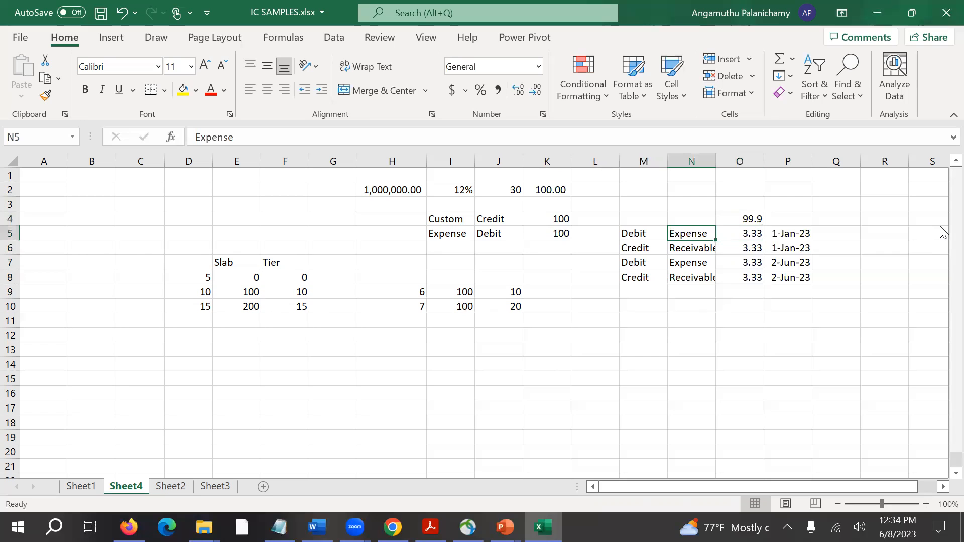
key("Left")
key("shift+Right")
key("shift+Right")
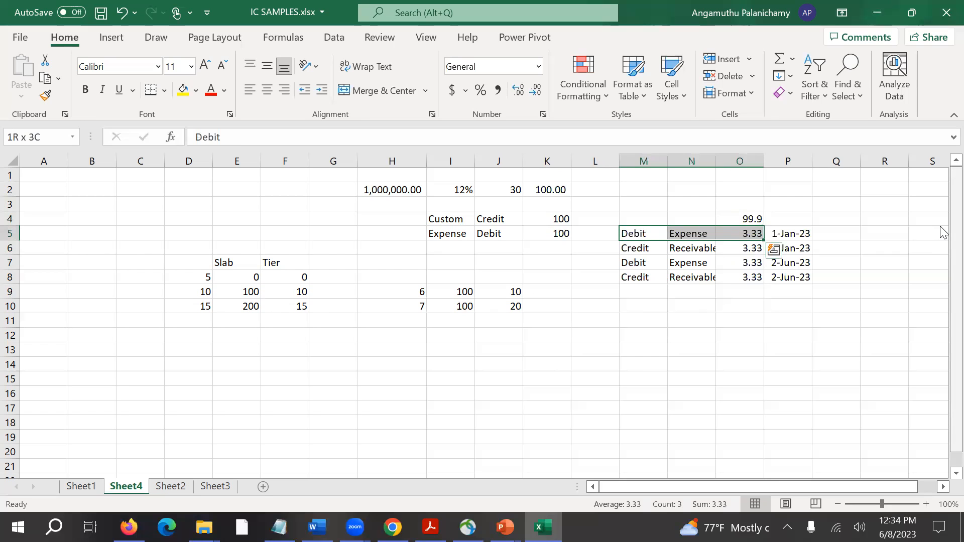
key("Down")
key("shift+Right")
key("shift+Right")
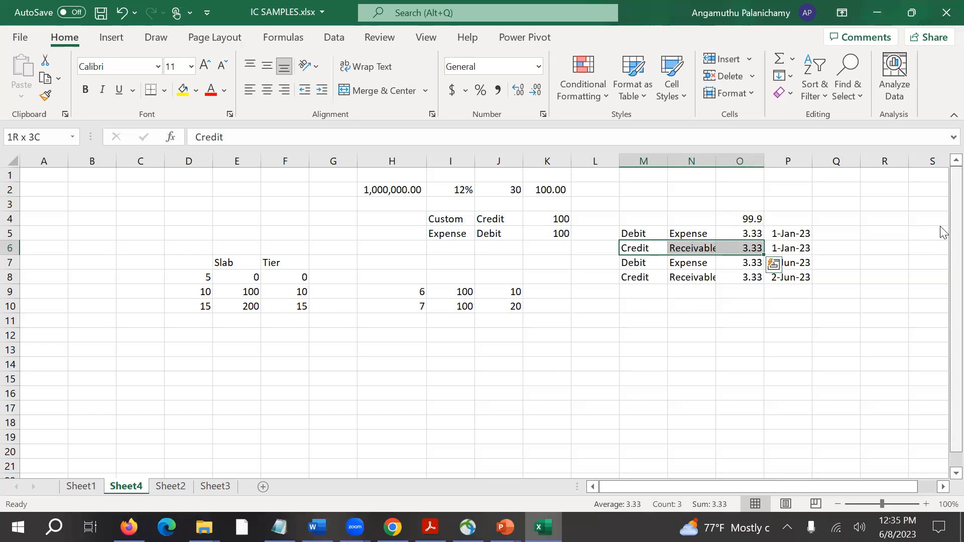
key("Up")
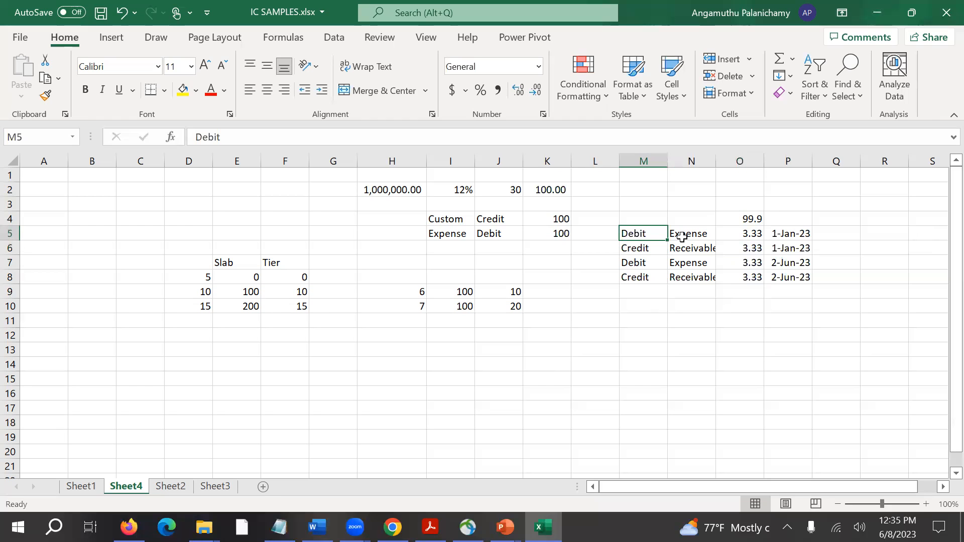
left_click(458, 234)
left_click(564, 234)
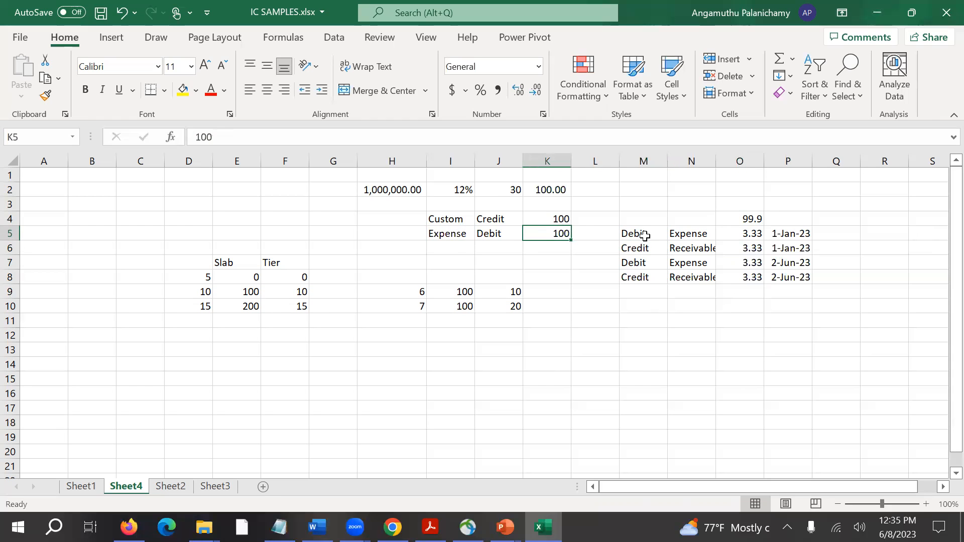
left_click(752, 233)
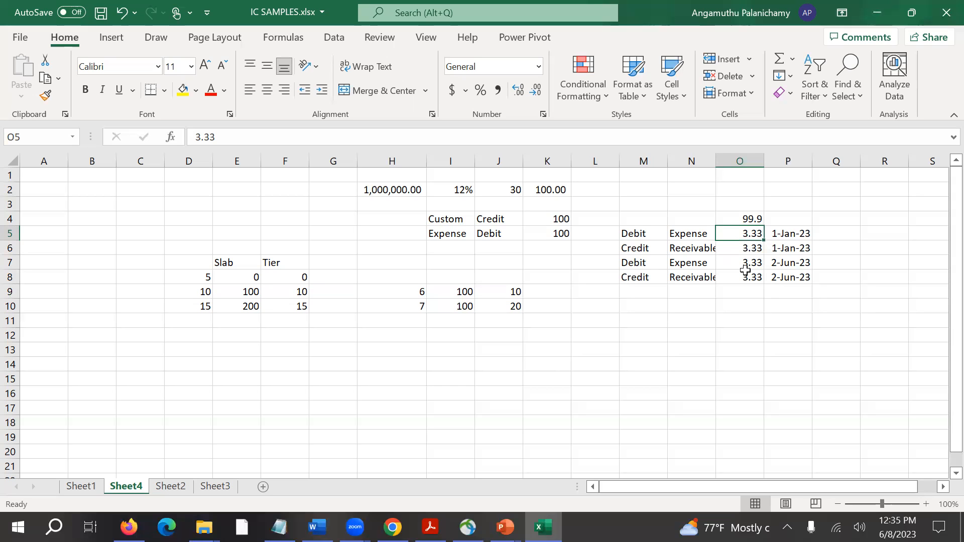
left_click(756, 251)
Replace the Expense label in cell I5 with Receivable.
left_click(442, 234)
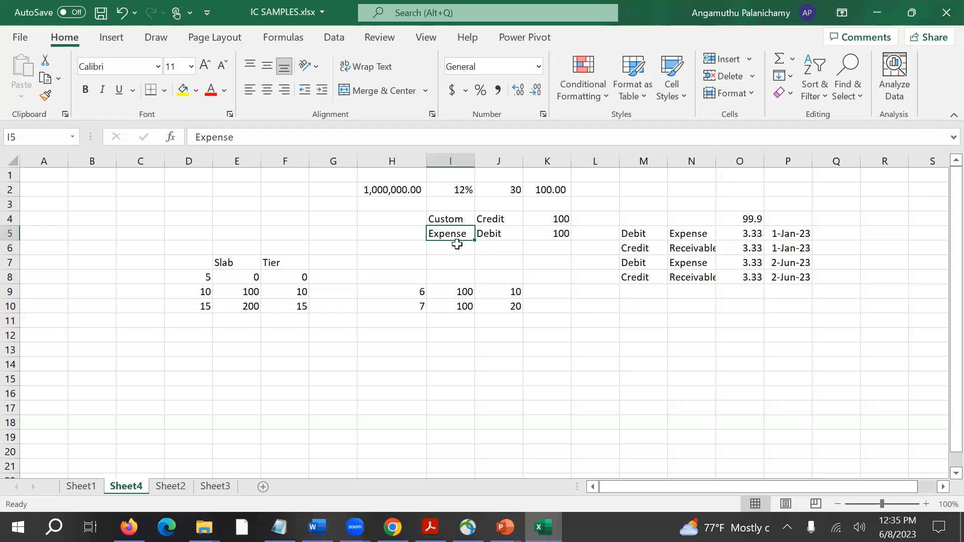
type("Rece")
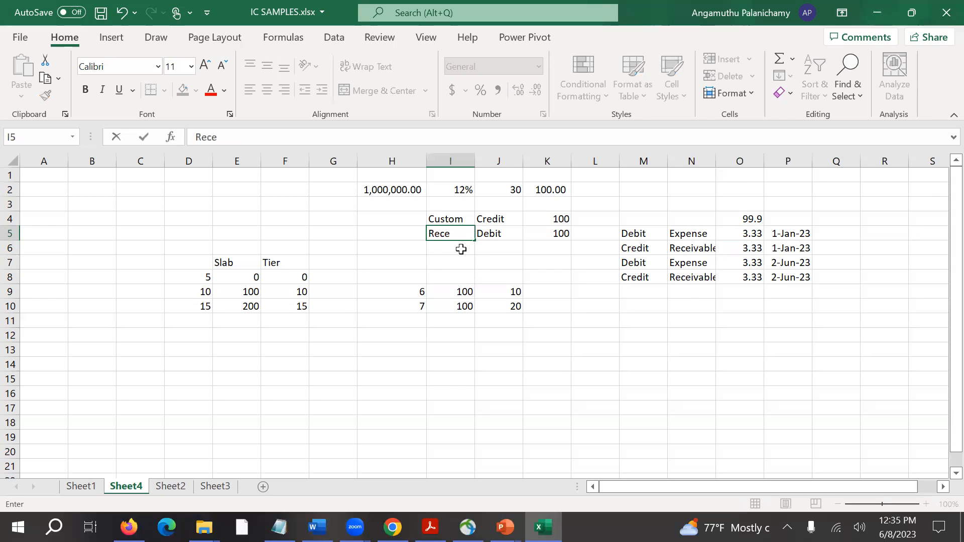
key("BackSpace")
type("valb")
key("BackSpace")
key("BackSpace")
type("ble")
key("Return")
key("Up")
key("Right")
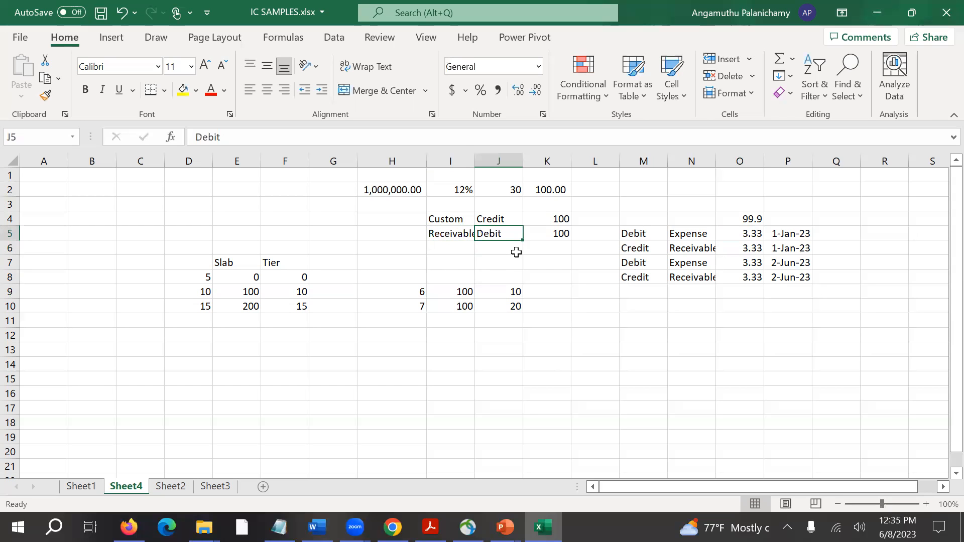
Compare the Receivable accrual entries in columns M to O with the Custom Credit and Receivable Debit entries in I4:K5.
left_click(683, 252)
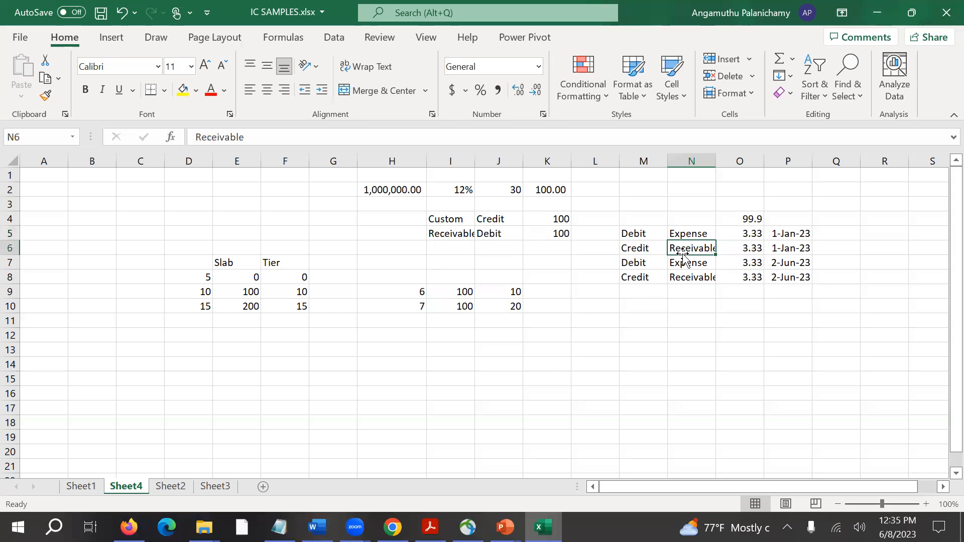
left_click(734, 251)
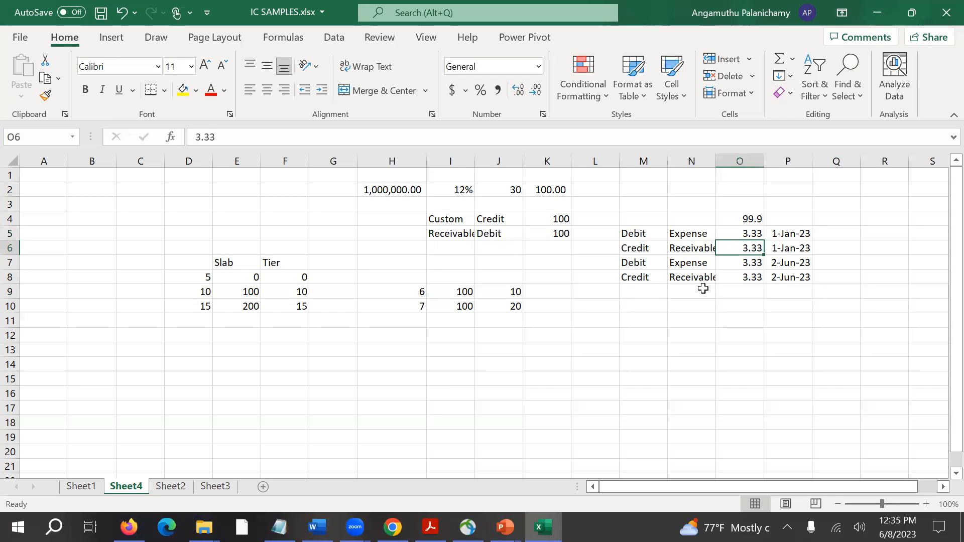
left_click(646, 252)
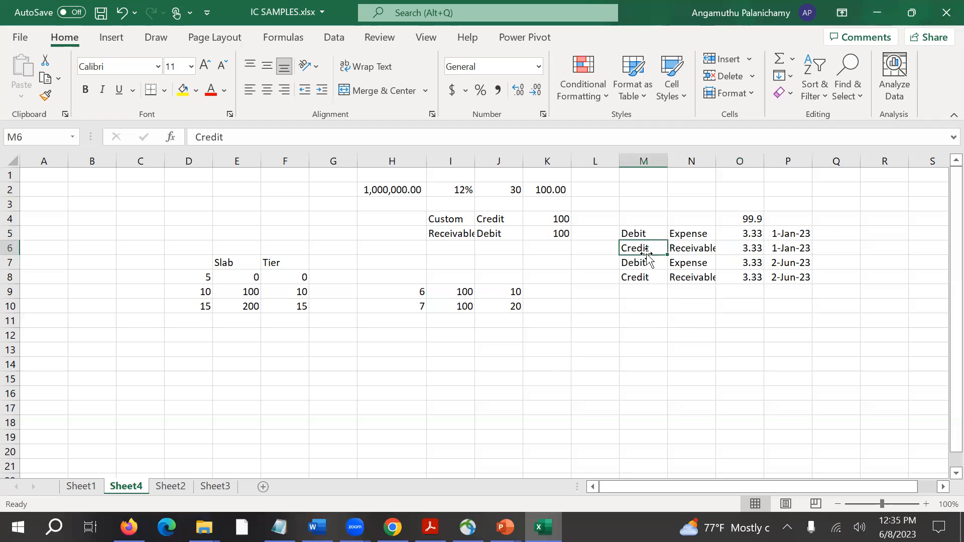
left_click(700, 252)
left_click_drag(639, 250, 740, 250)
left_click(481, 234)
left_click(469, 237)
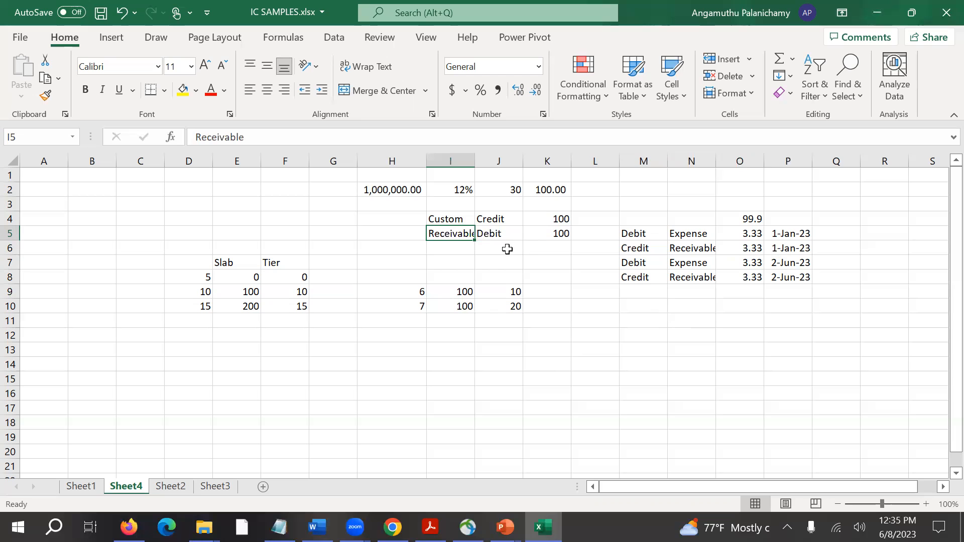
left_click_drag(456, 222, 557, 221)
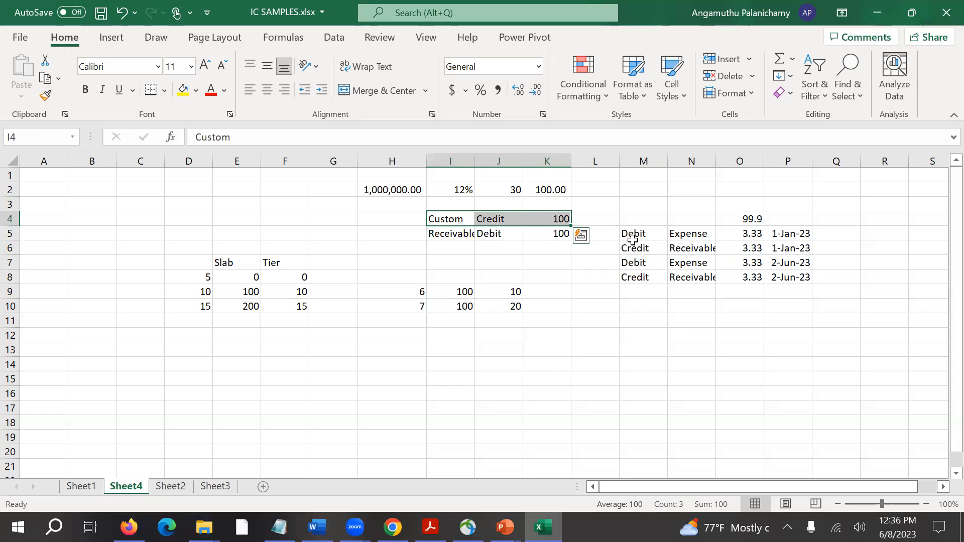
left_click_drag(643, 235, 738, 245)
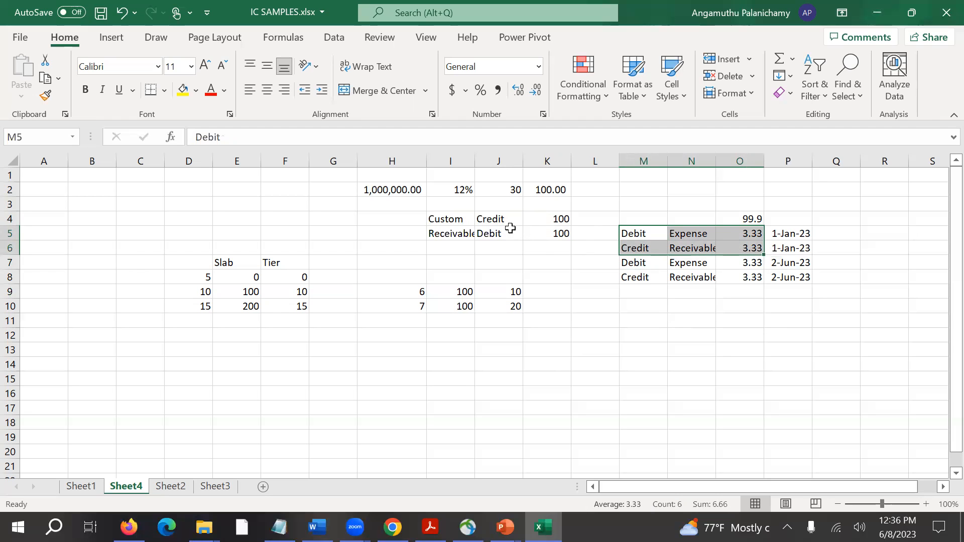
left_click_drag(463, 224, 547, 221)
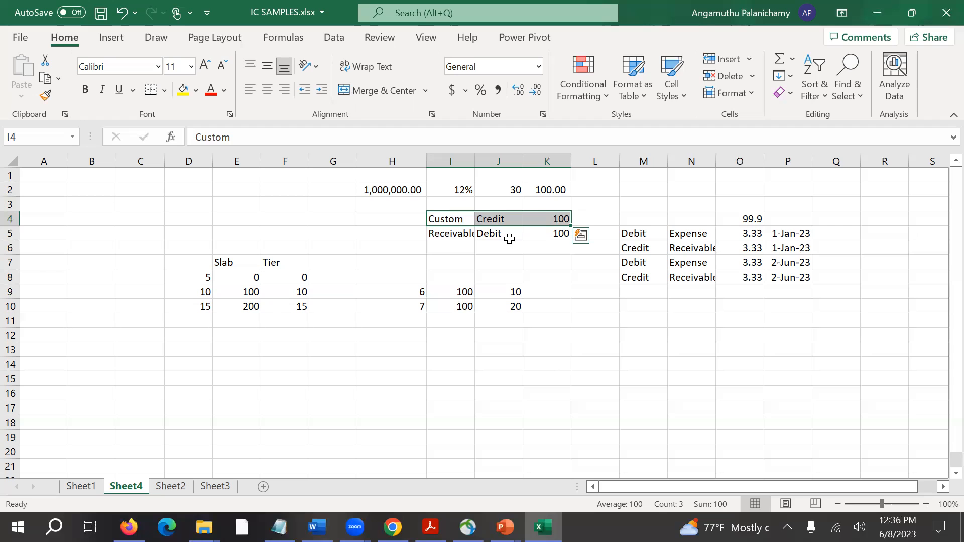
left_click_drag(655, 249, 692, 251)
left_click_drag(656, 277, 687, 279)
left_click_drag(650, 249, 683, 247)
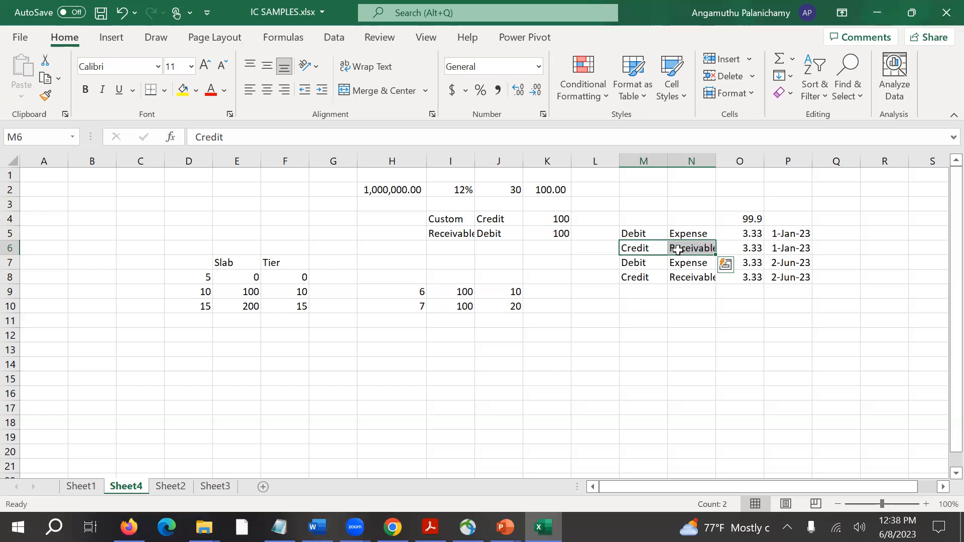
Switch to the Flexcube_CASA_TD presentation and open the Int_Chargs.pdf link on the "What is interest & charge" slide.
key("alt+Tab")
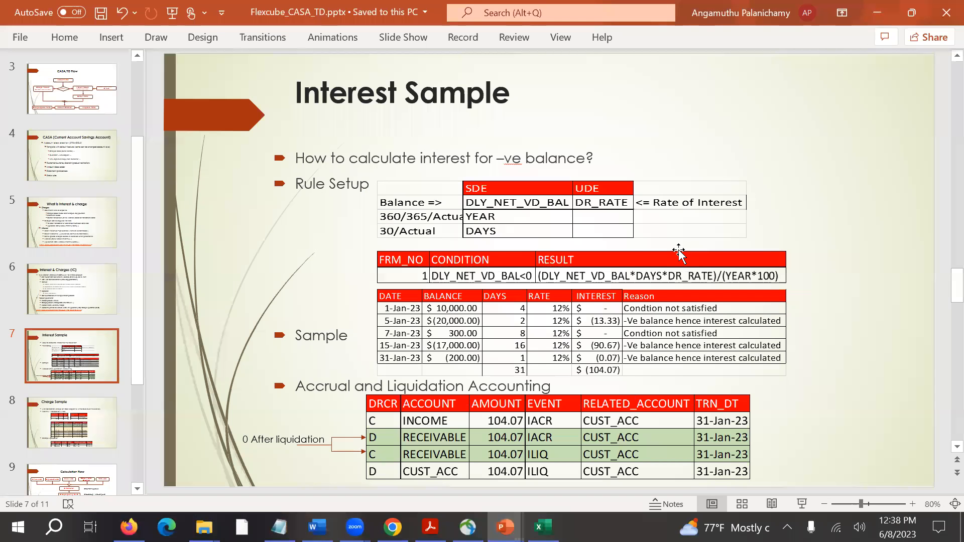
left_click(84, 236)
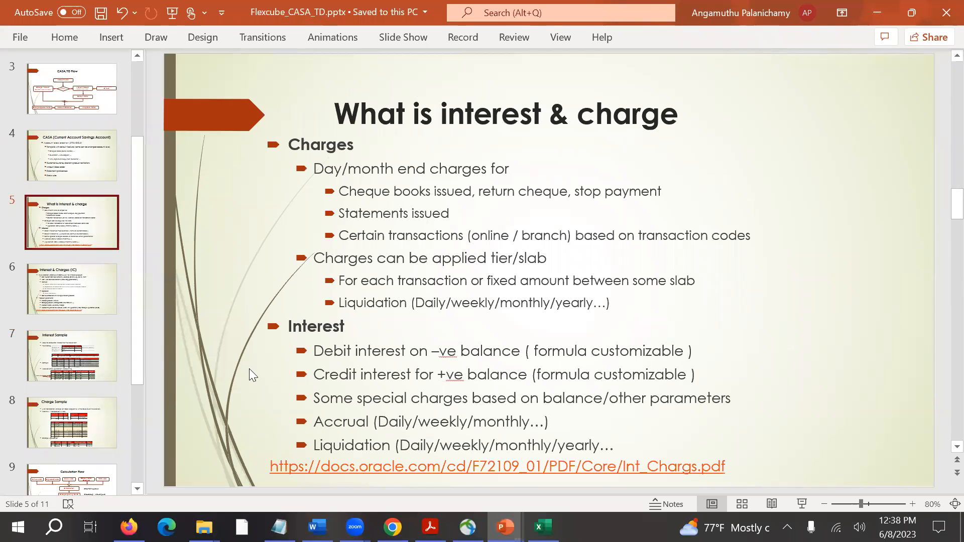
left_click(325, 472, "ctrl")
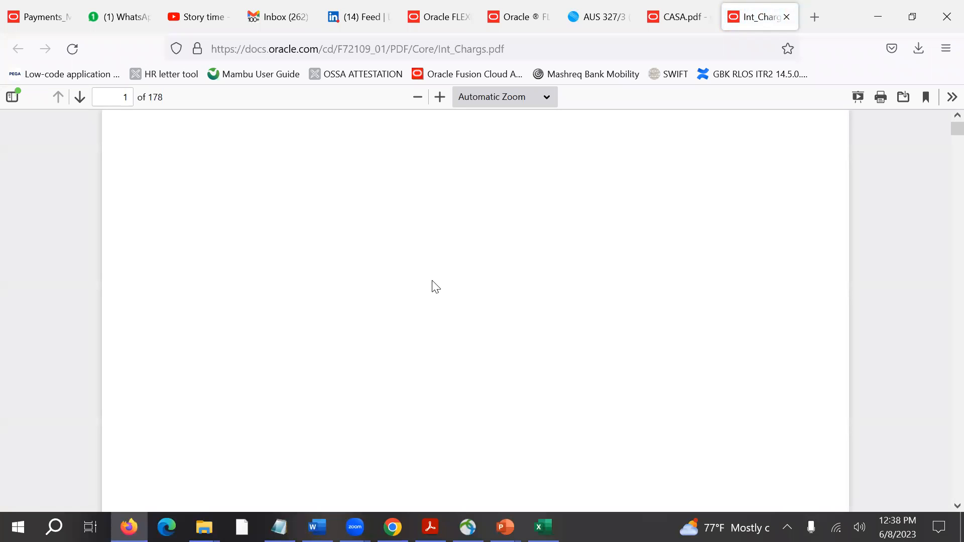
Return to the presentation and view the rule creation point on the "Interest & Charges (IC)" slide.
key("alt+Tab")
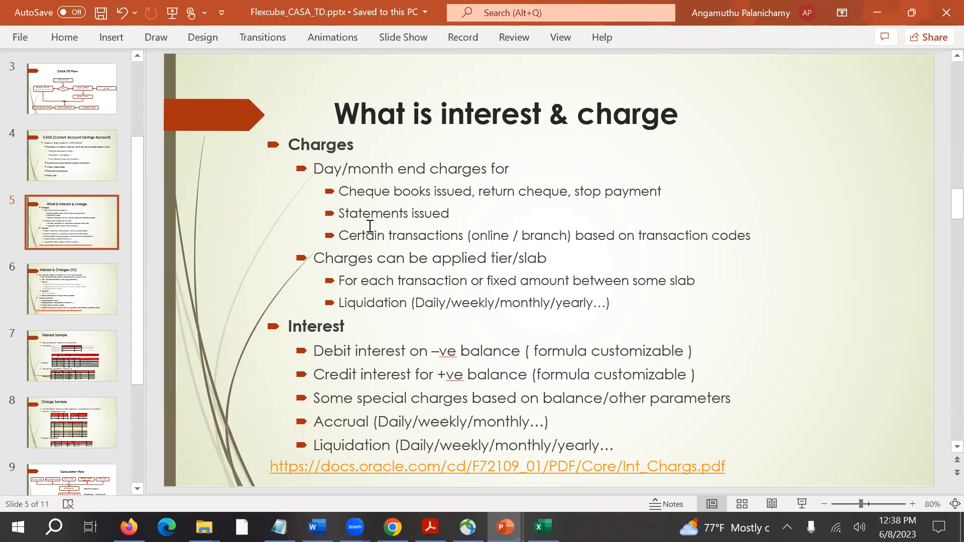
left_click(322, 329)
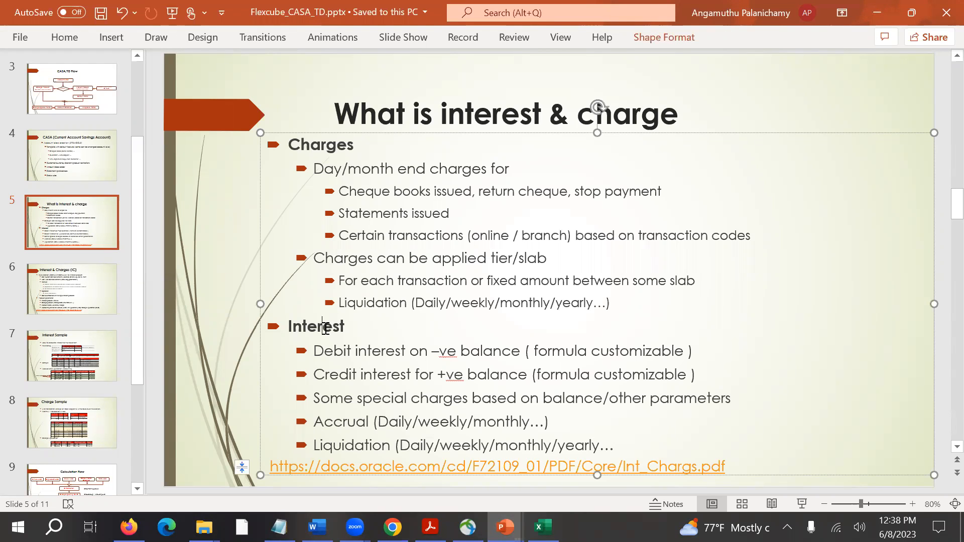
left_click(84, 297)
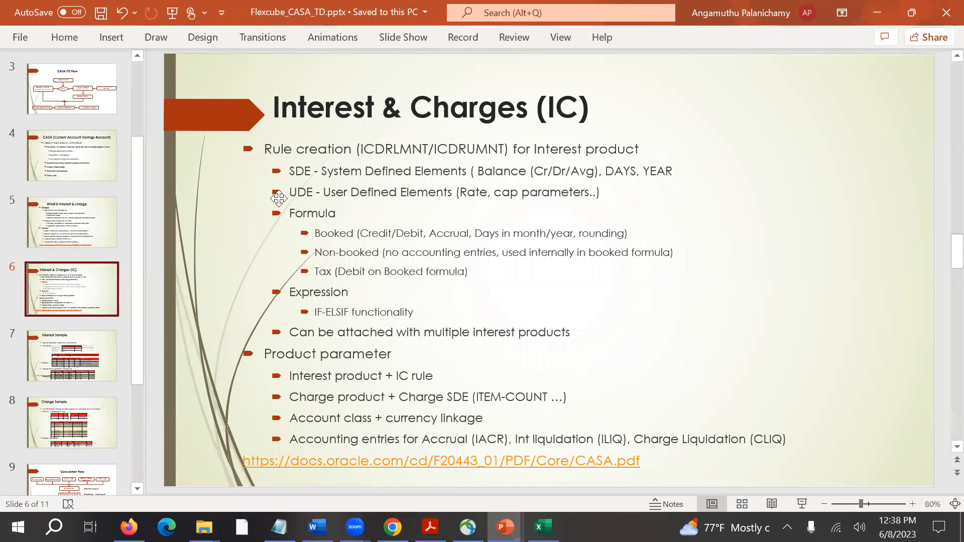
left_click(294, 156)
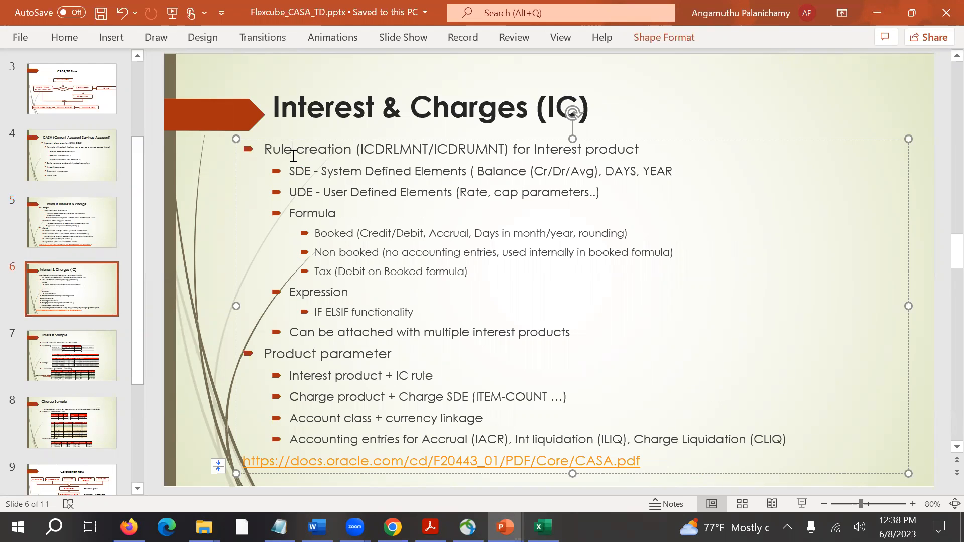
Switch to the IC SAMPLES workbook and examine the interest formula in cell K2.
key("alt+Tab")
key("alt+Tab")
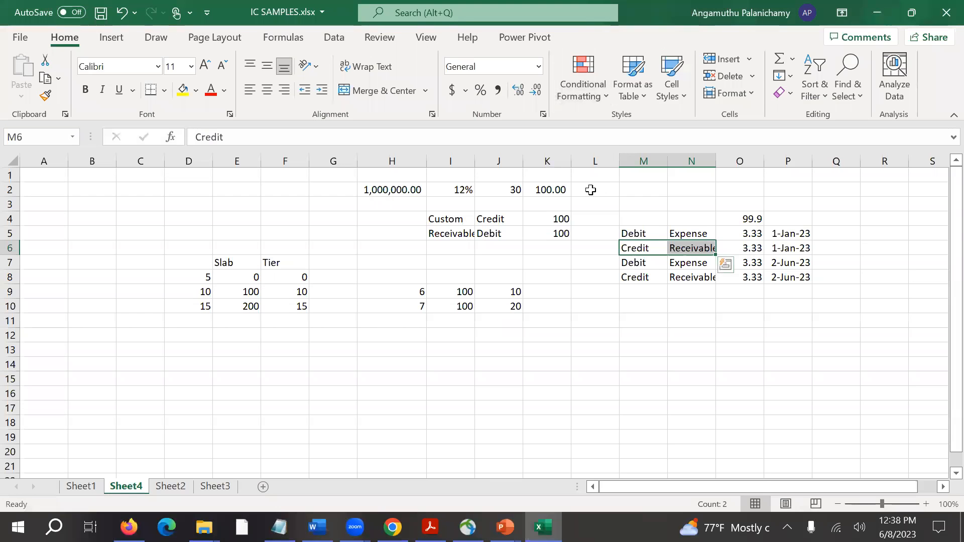
left_click_drag(279, 137, 203, 138)
key("Escape")
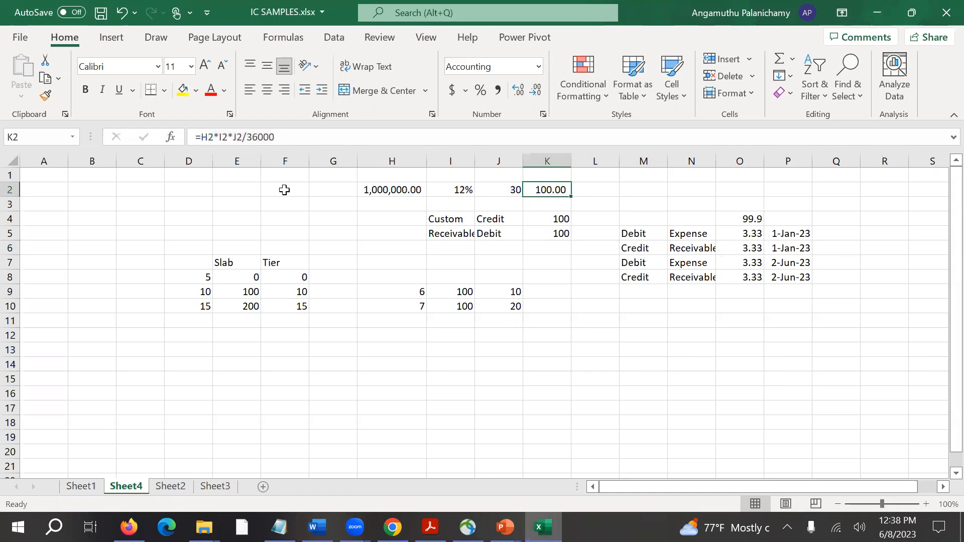
Enter the headings Principal in cell H1 and Rate in cell I1 above the interest calculation.
left_click(400, 176)
type("Prin")
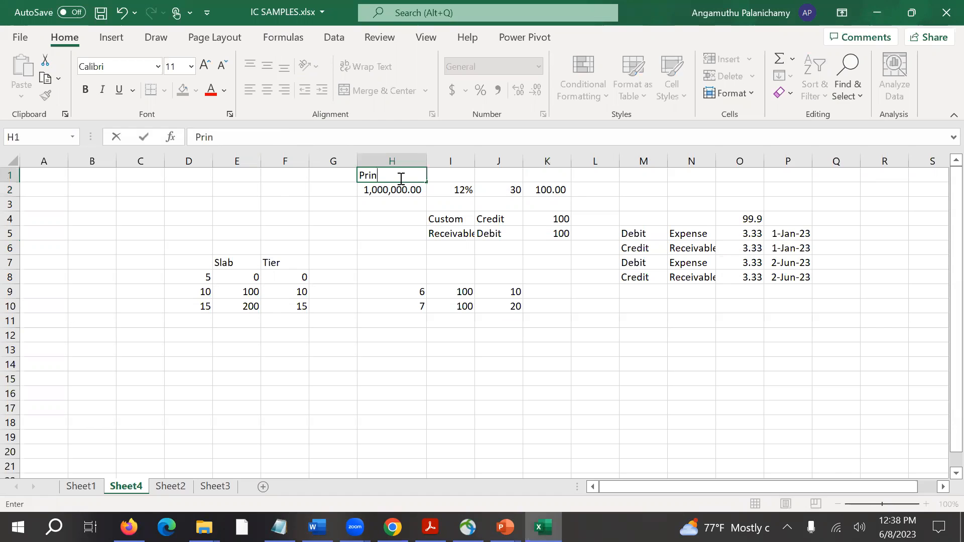
type("cipal")
key("Tab")
type("Rate")
key("Tab")
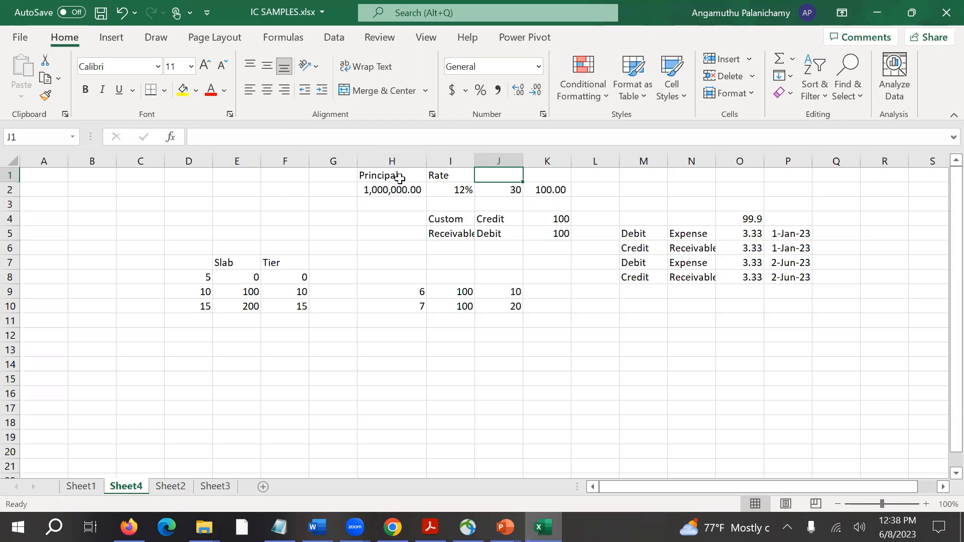
Enter the heading Tenor/Days in cell J1 above the number of days in the interest calculation.
type("D")
key("BackSpace")
key("BackSpace")
key("BackSpace")
type("Tenor/Days")
key("Return")
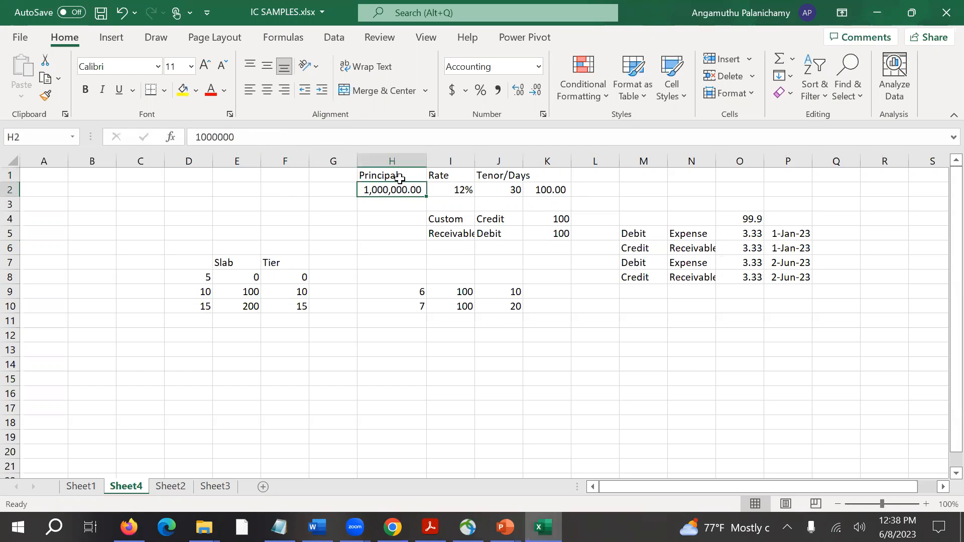
key("Return")
Compare the Principal, Rate and Tenor/Days cells in rows 1 and 2 with the rule elements on the "Interest & Charges (IC)" slide.
key("alt+Tab")
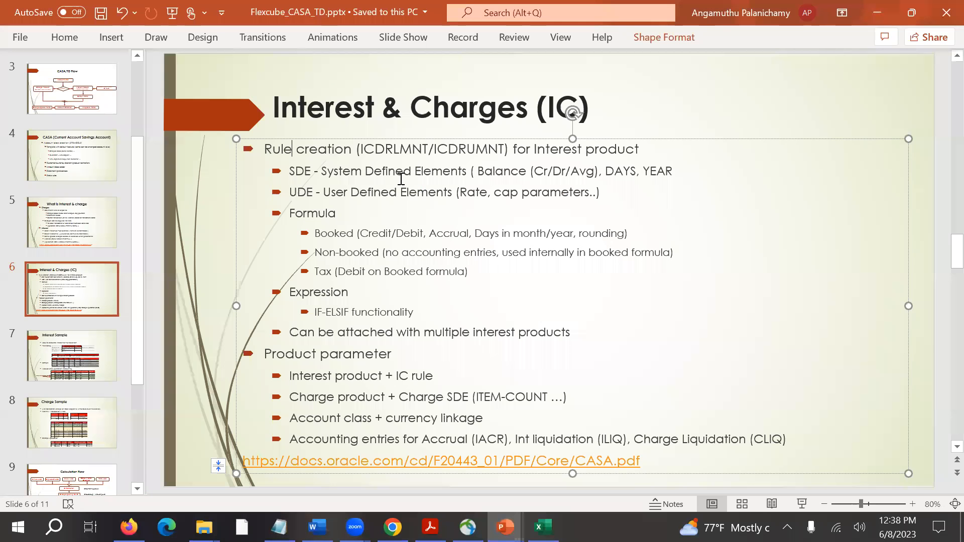
key("alt+Tab")
left_click(405, 189)
left_click(395, 207)
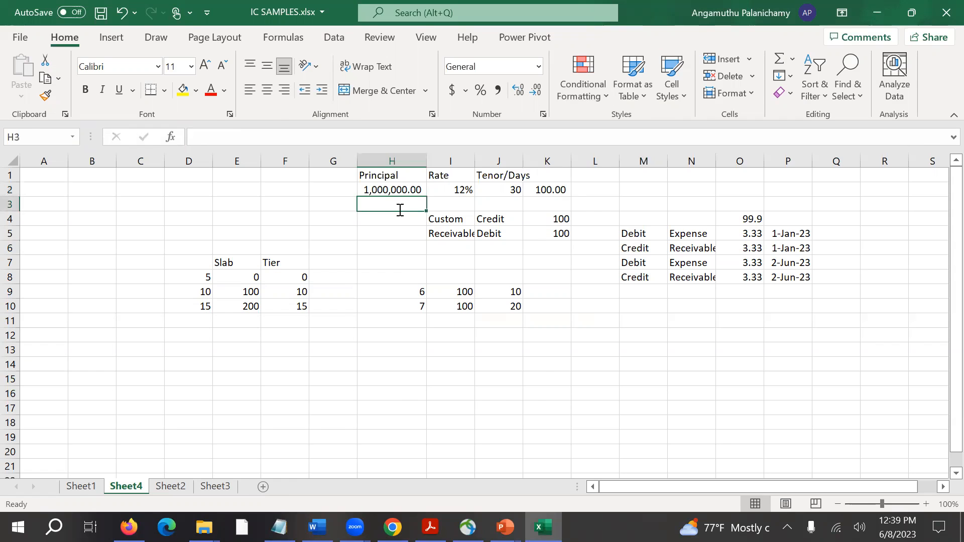
key("alt+Tab")
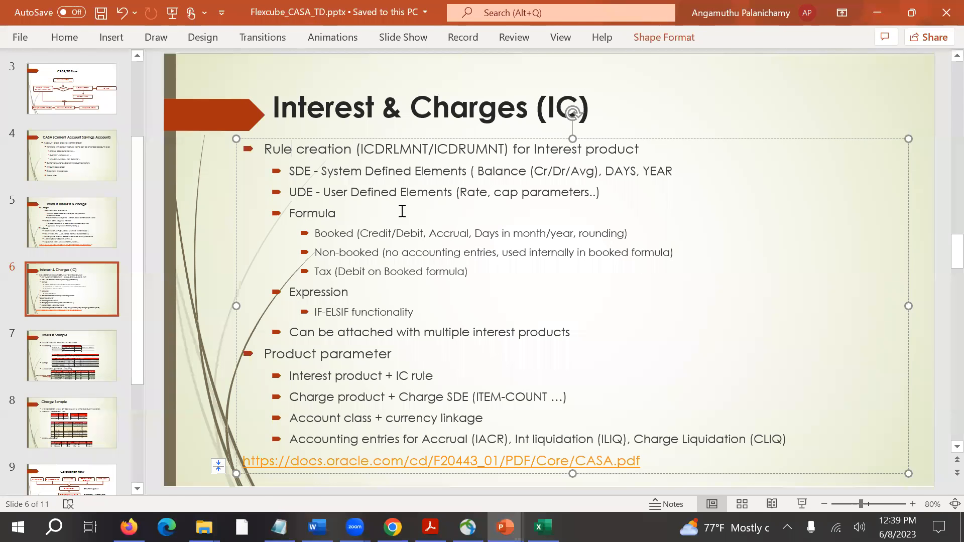
key("alt+Tab")
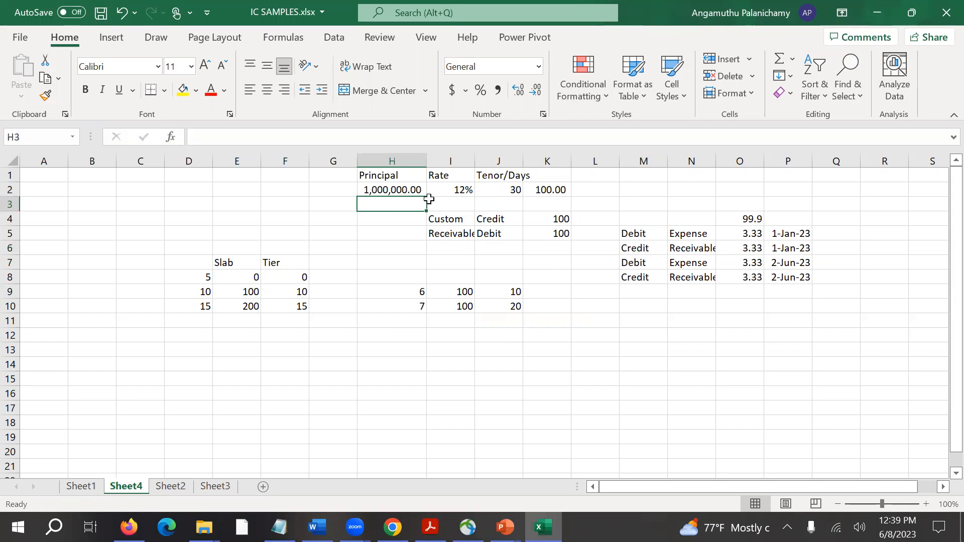
left_click(402, 177)
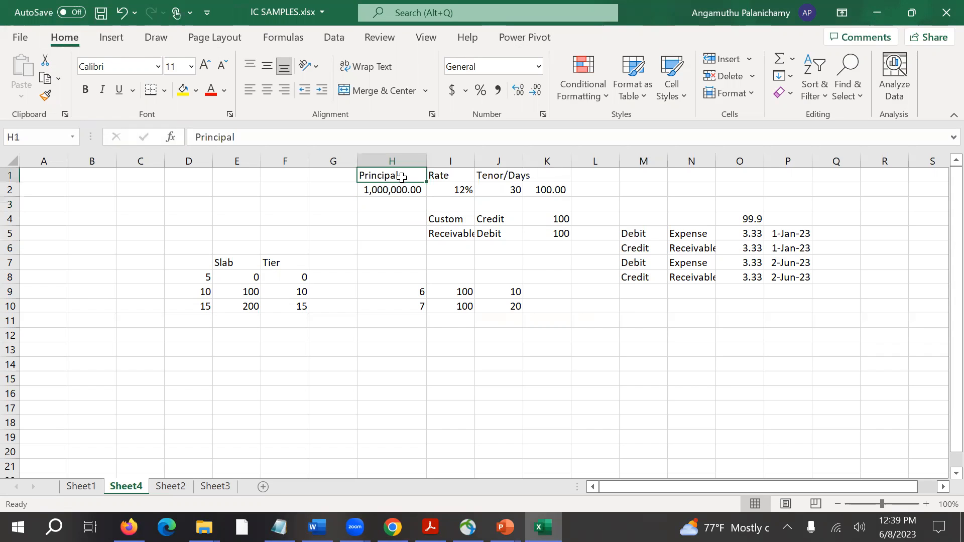
left_click(481, 177, "shift")
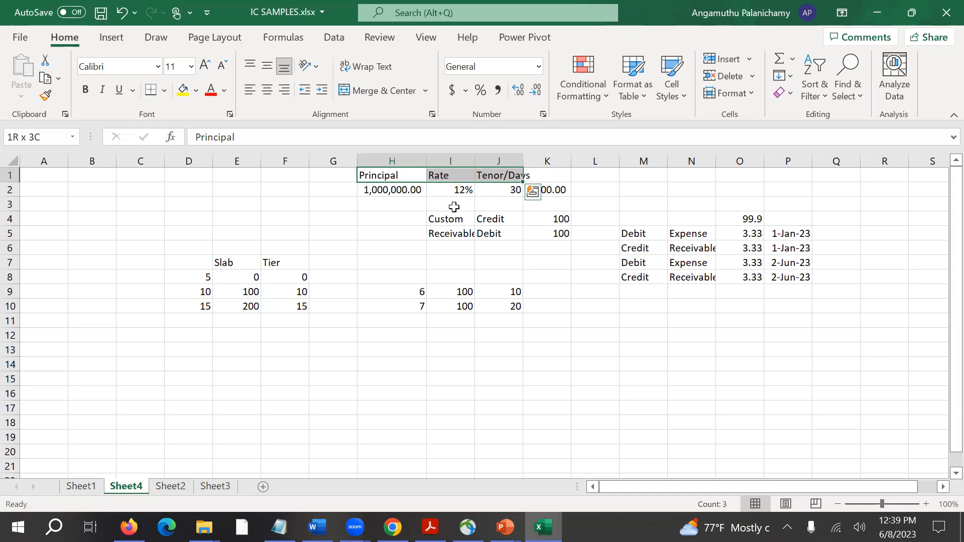
left_click(401, 194)
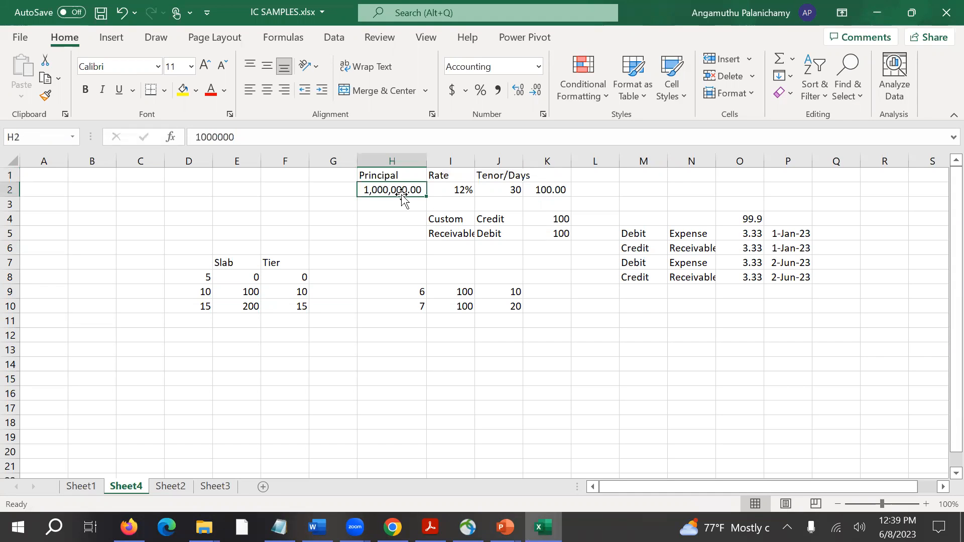
left_click(445, 195)
left_click(492, 192)
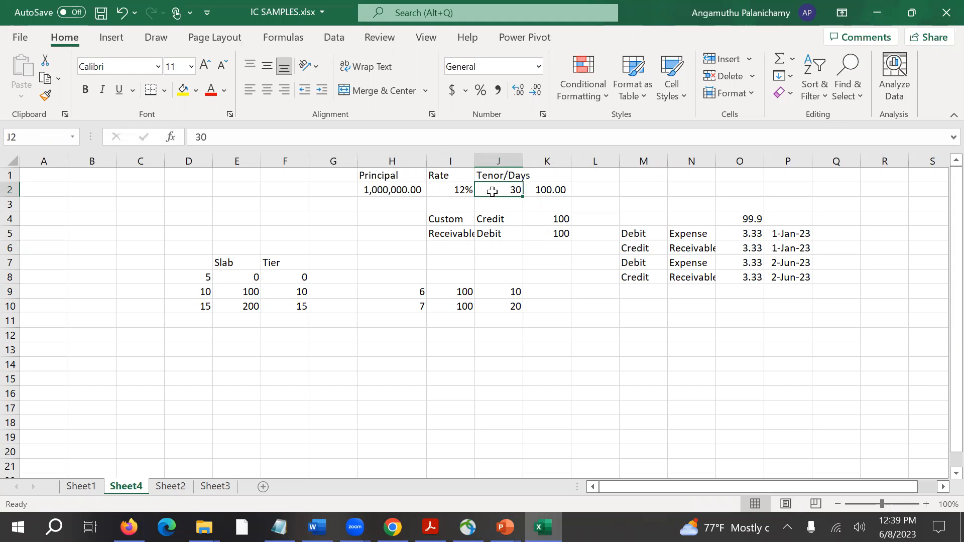
left_click(405, 193)
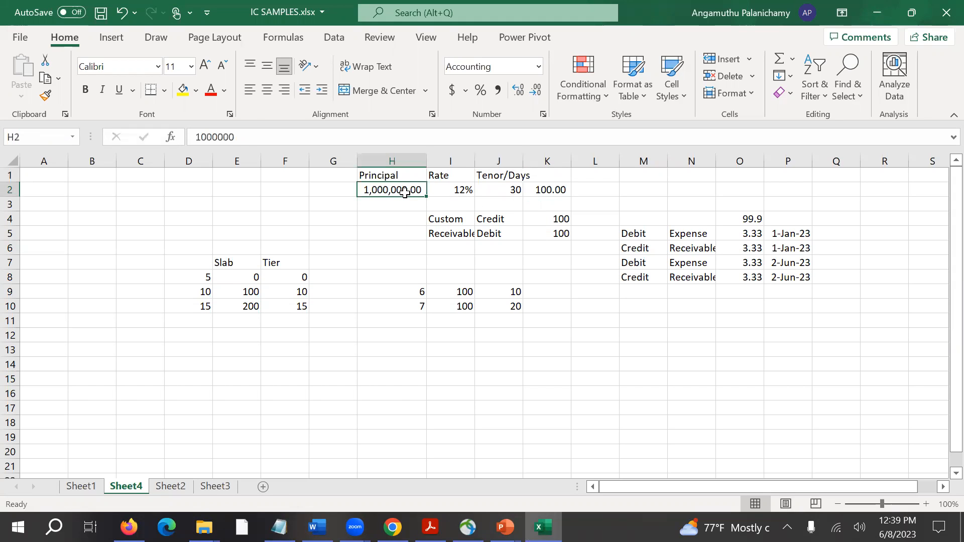
Switch to the Flexcube_CASA_TD presentation and relate "Balance" in the System Defined Elements point to the workbook's principal.
key("alt+Tab")
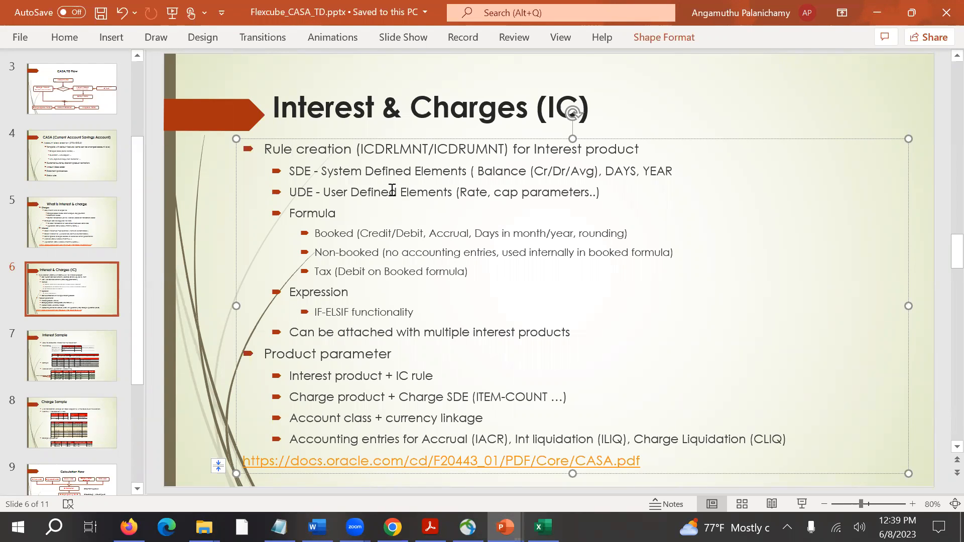
left_click(314, 171)
double_click(497, 173)
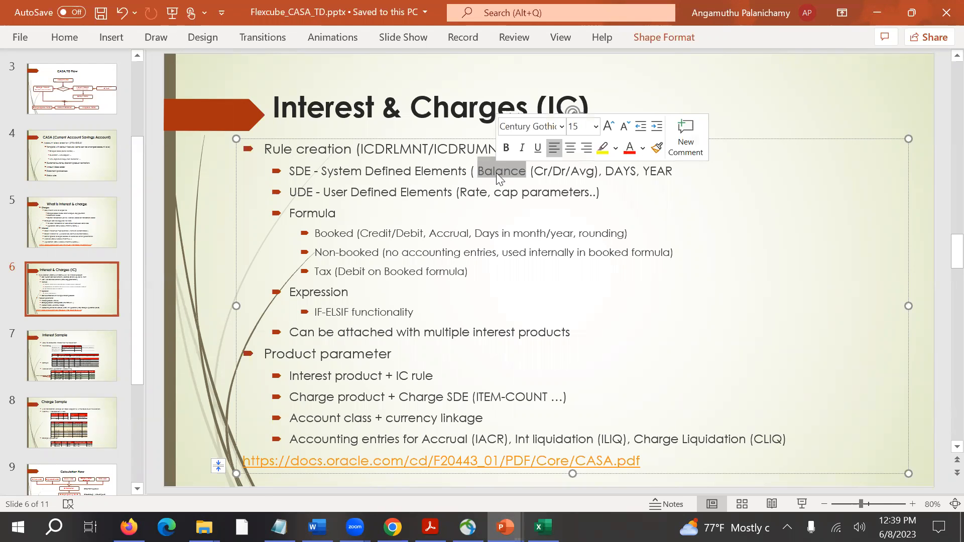
key("alt+Tab")
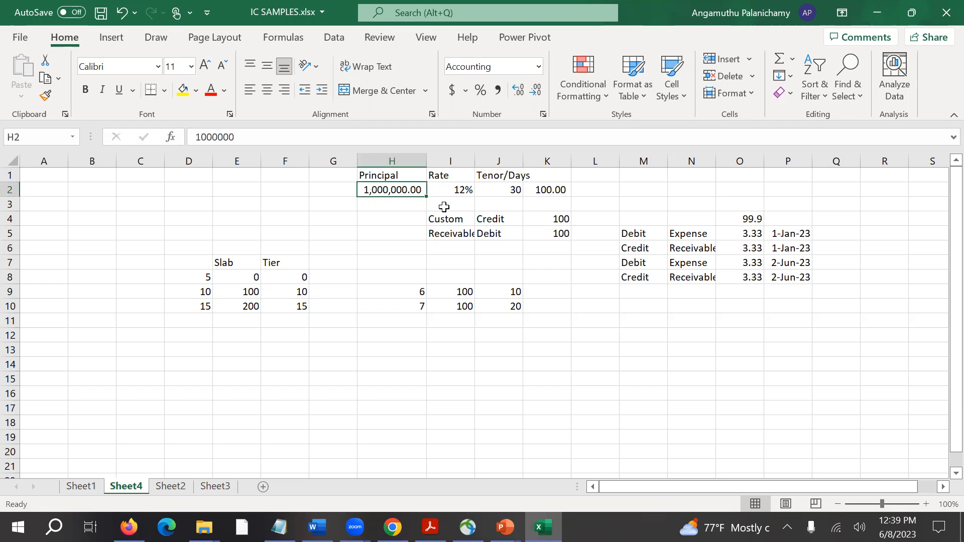
key("alt+Tab")
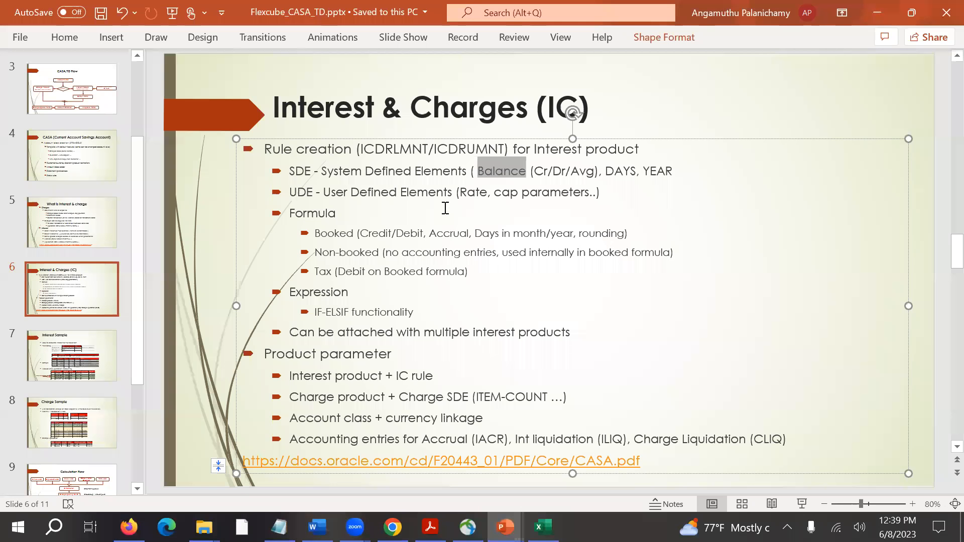
Switch to Int_Chargs.pdf in Firefox, search for "sde" and open Section 3.4.2, "System Elements (SDEs)".
key("alt+Tab")
key("alt+Tab")
scroll(426, 240, "down", 20)
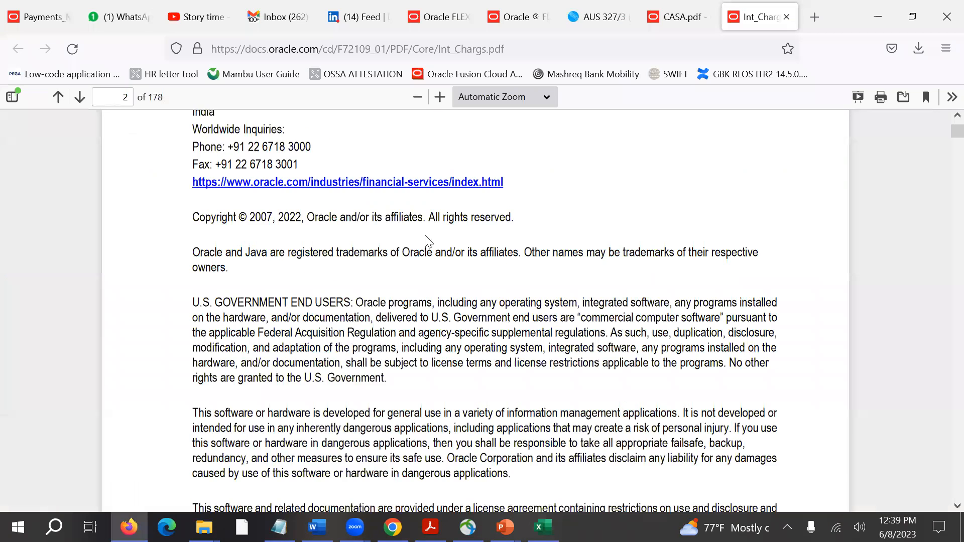
key("ctrl+f")
type("sde")
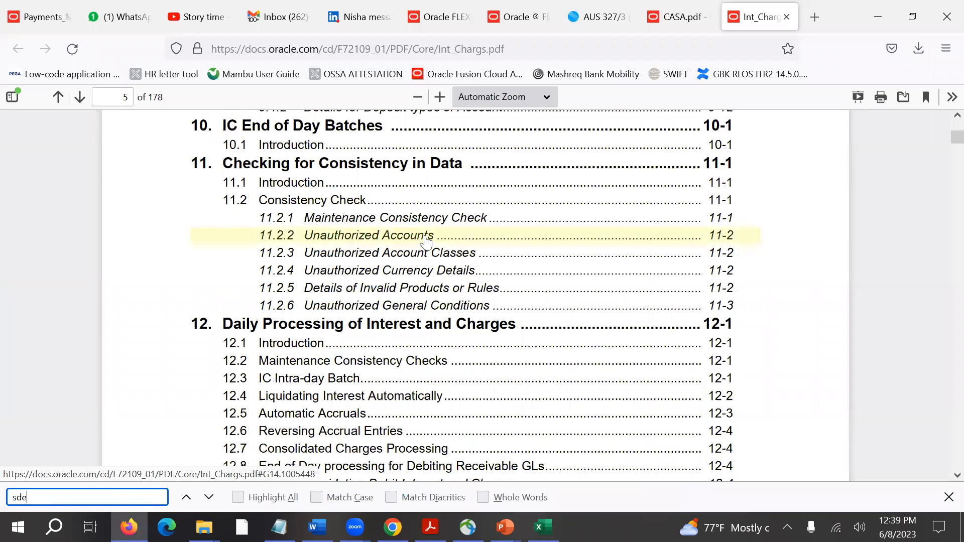
key("Return")
key("Return")
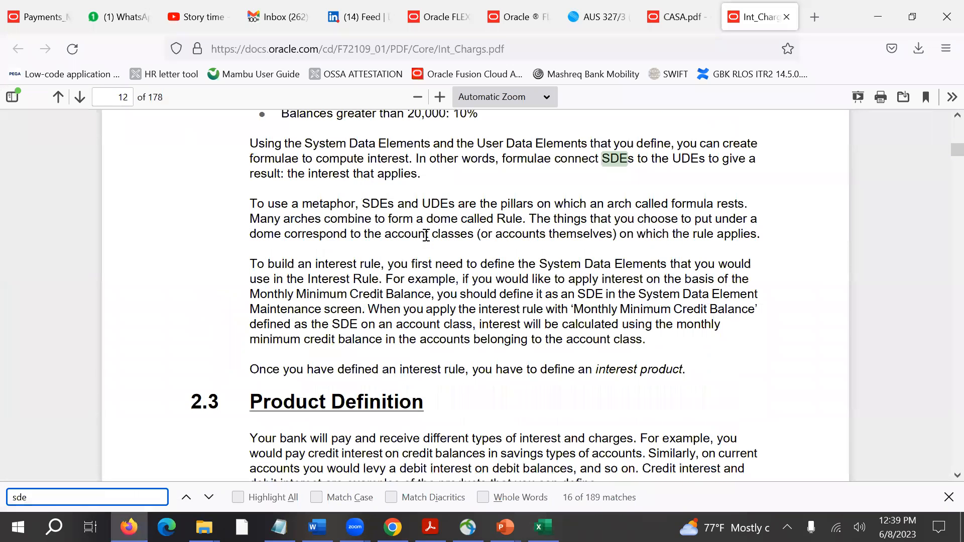
key("Return")
key("Return")
key("Return")
key("Return")
key("Return")
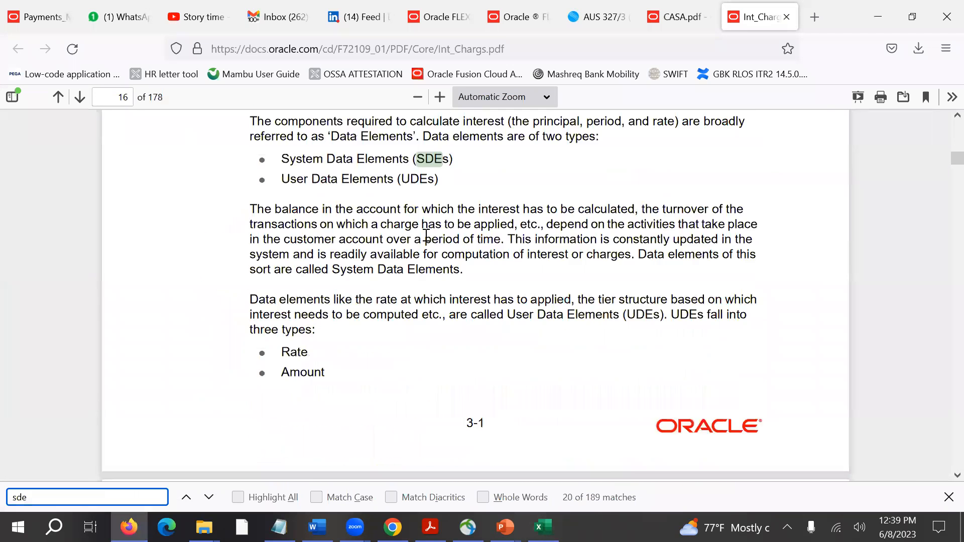
key("Return")
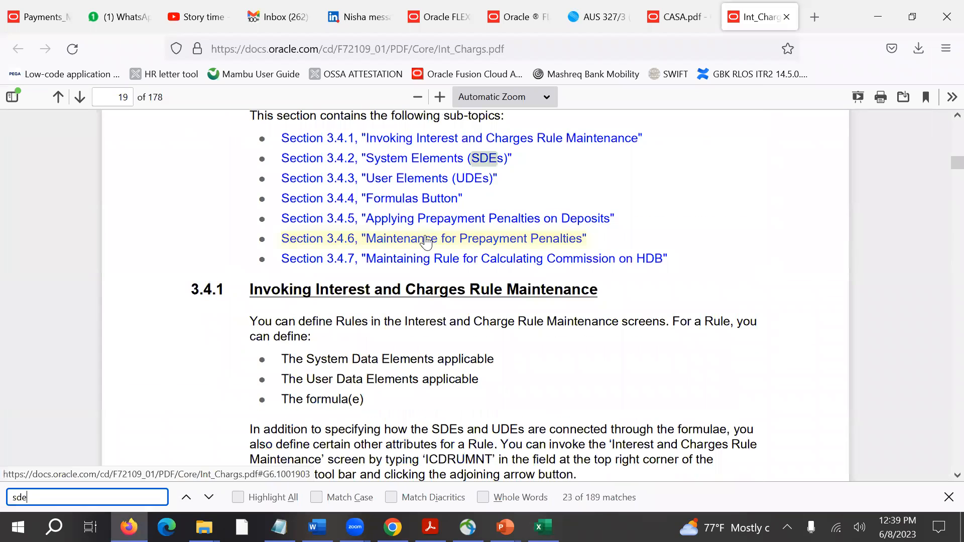
left_click(448, 159)
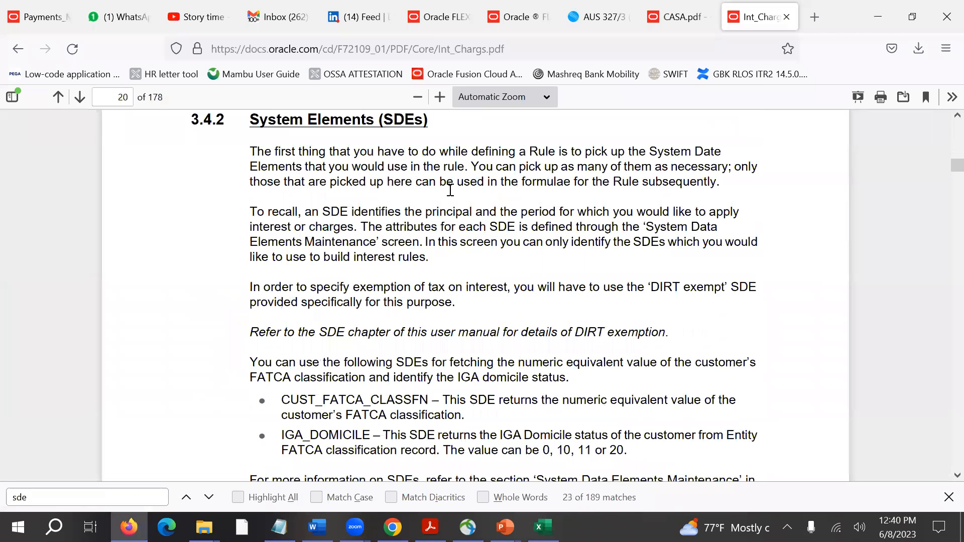
Examine the manual's pages on SDEs, UDEs, formula attributes, days in a year and tax settings.
scroll(426, 260, "down", 3)
scroll(427, 263, "down", 8)
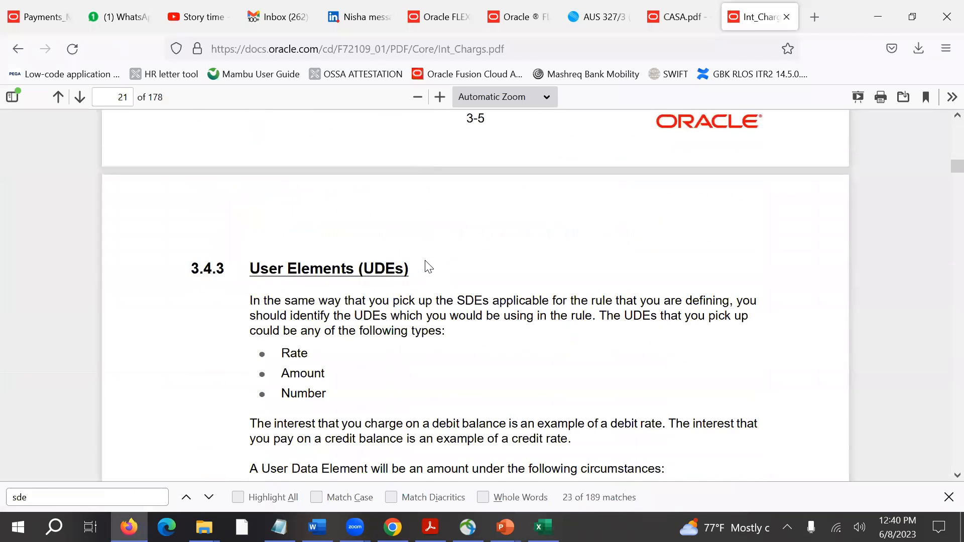
scroll(426, 265, "up", 10)
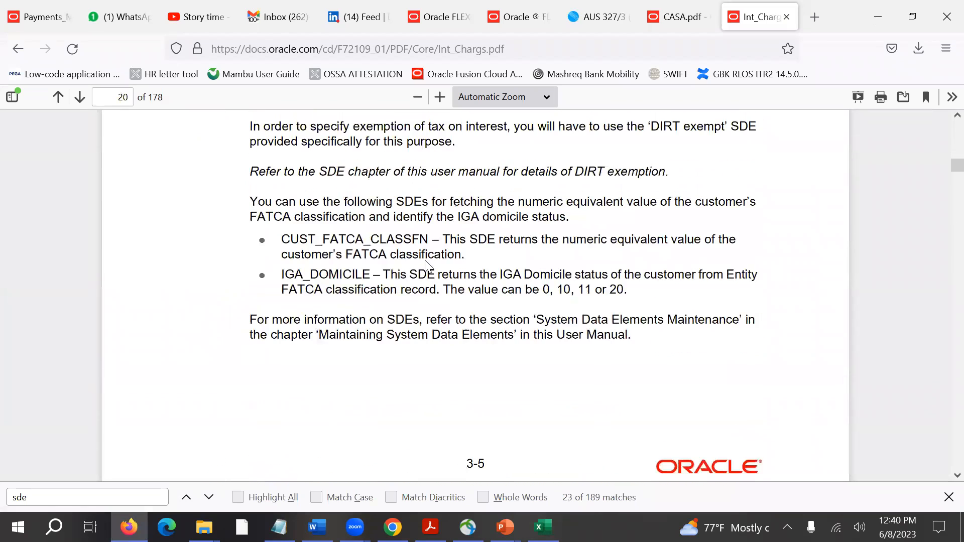
scroll(426, 265, "down", 15)
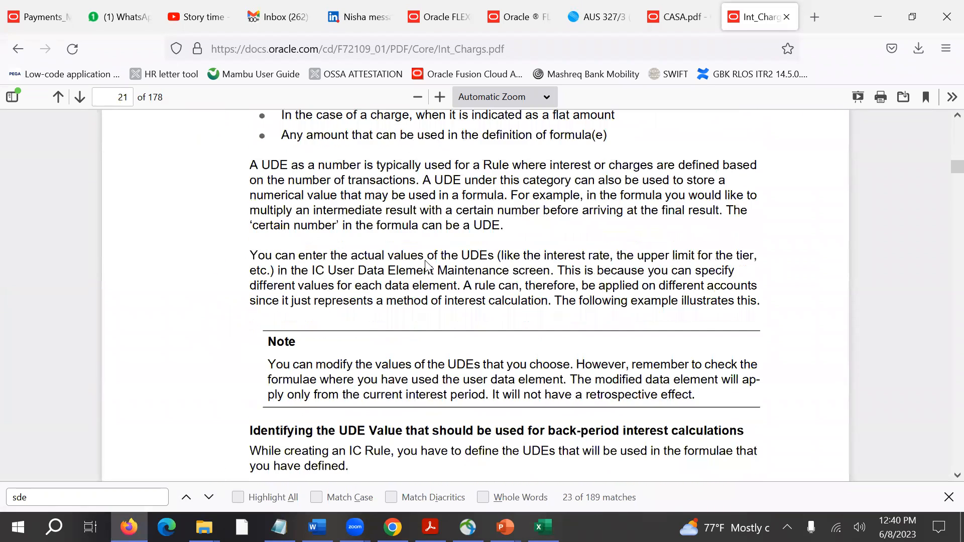
scroll(425, 266, "down", 12)
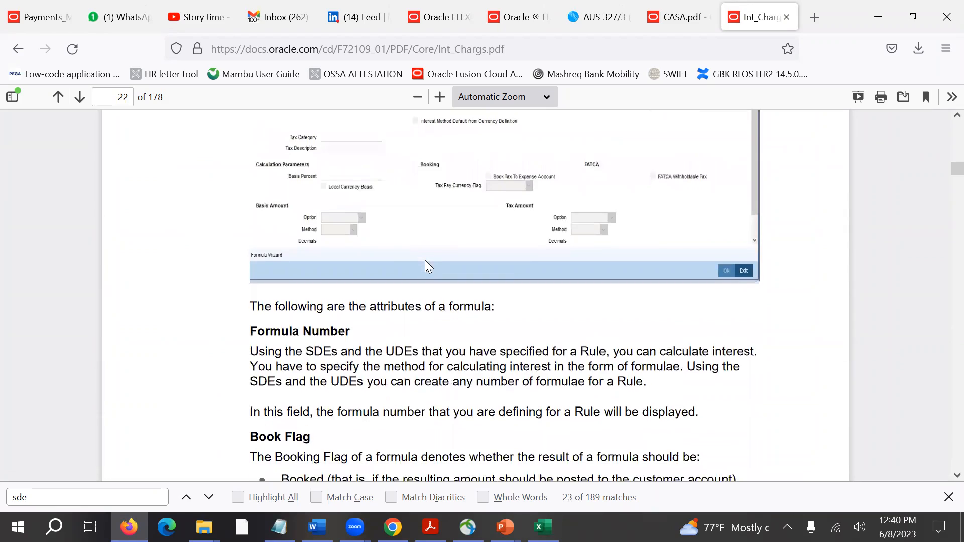
scroll(426, 261, "down", 11)
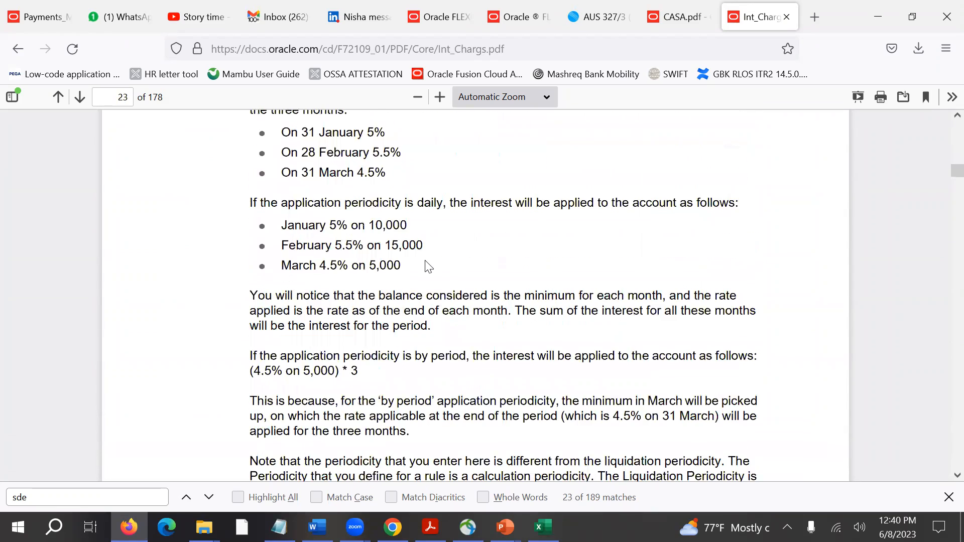
scroll(425, 262, "up", 10)
scroll(425, 265, "down", 20)
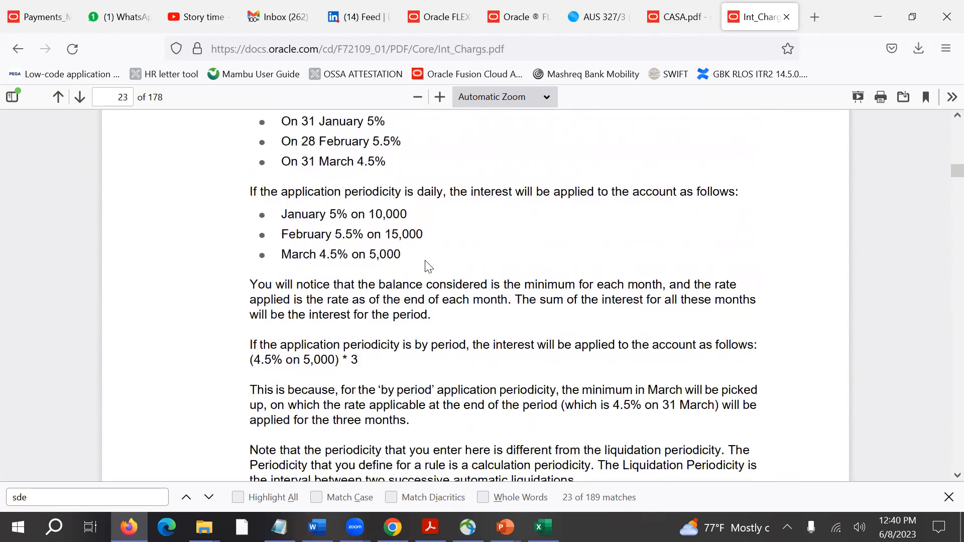
scroll(429, 266, "down", 20)
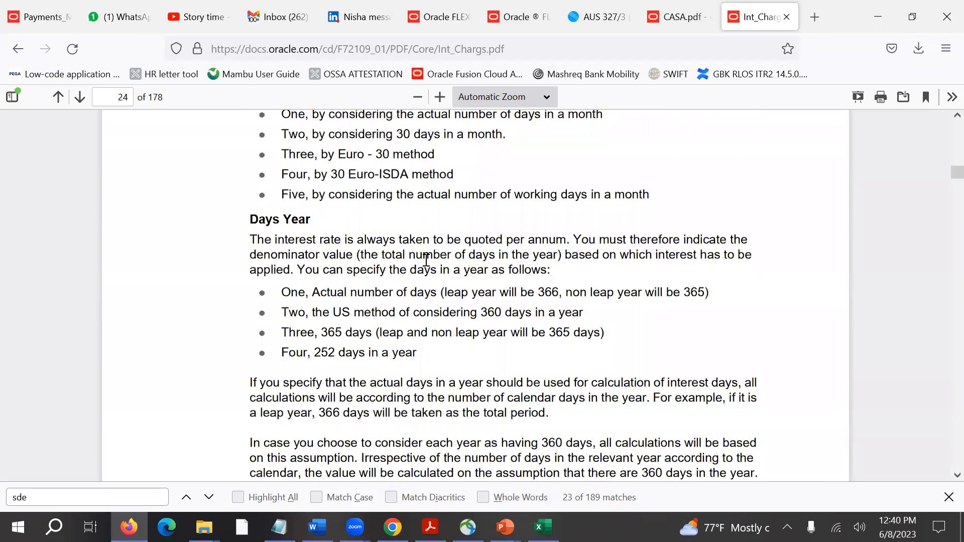
scroll(428, 266, "down", 20)
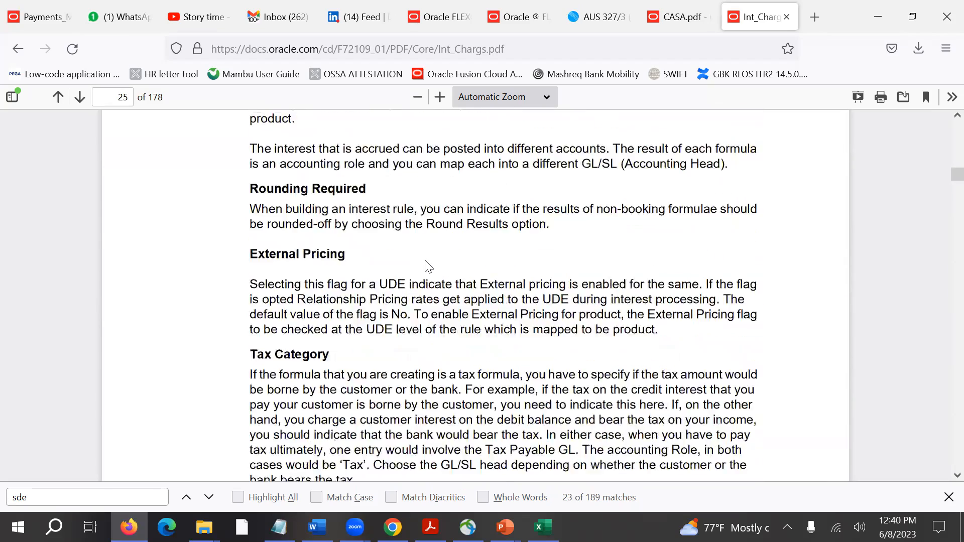
scroll(426, 265, "down", 20)
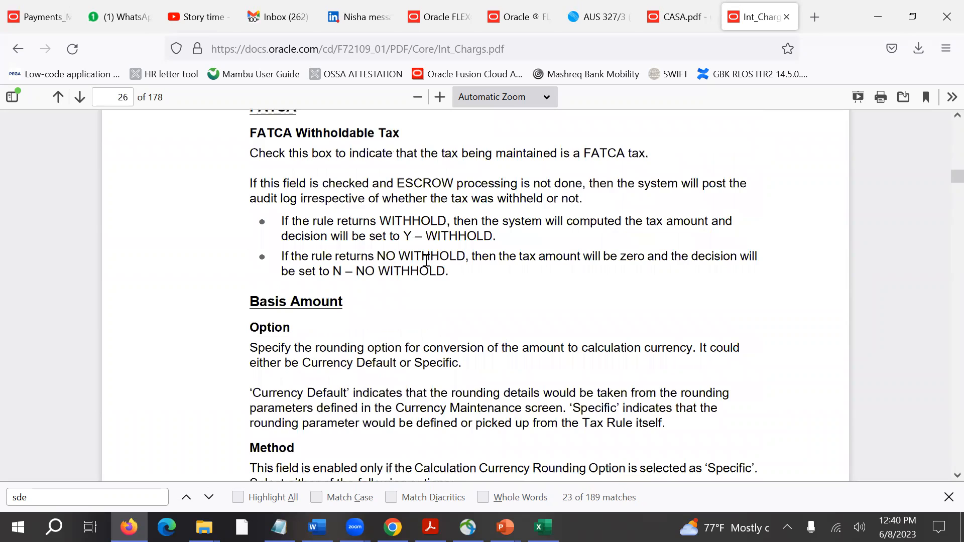
Search the manual for "avg_" and view the list of SDEs available in the system.
key("ctrl+f")
type("avg_")
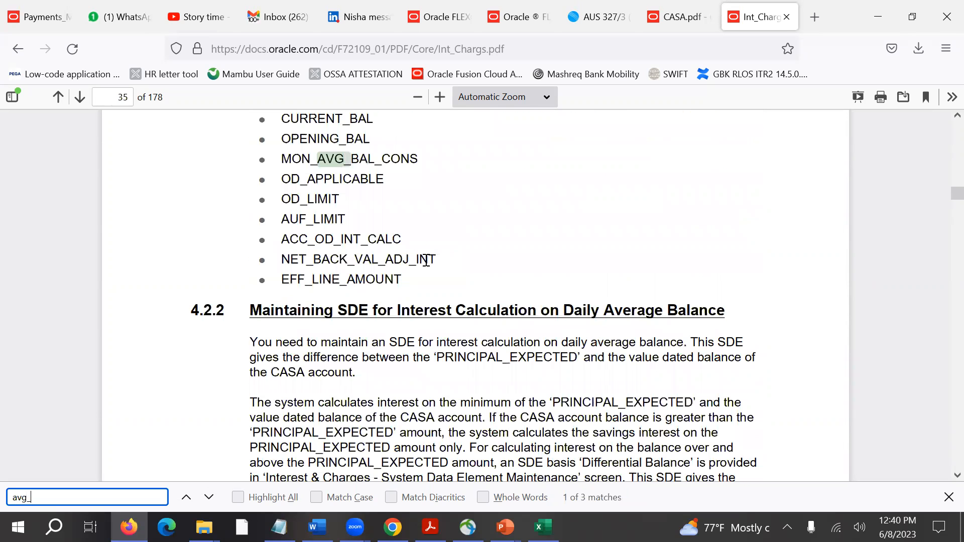
scroll(527, 167, "up", 3)
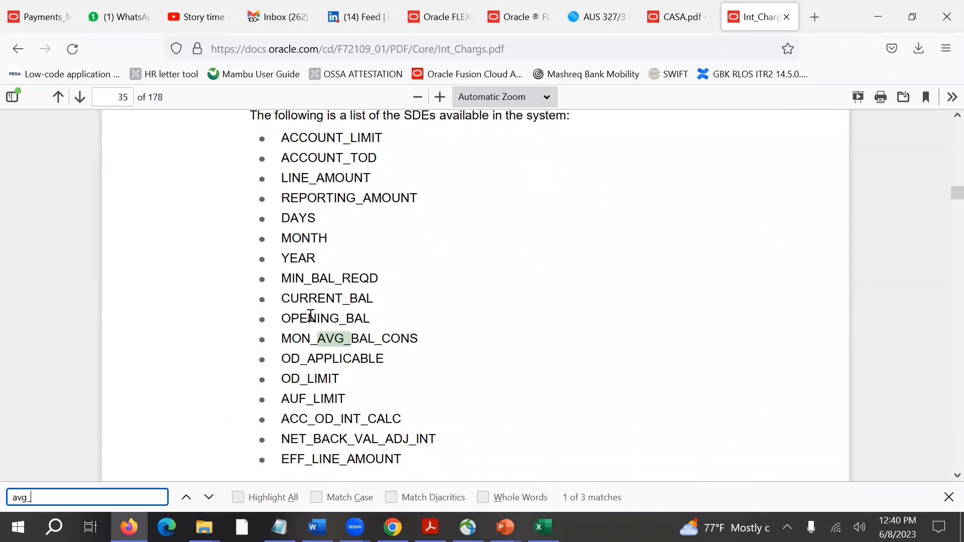
Highlight MON_AVG_BAL_CONS, OD_LIMIT, CURRENT_BAL, OPENING_BAL and MIN_BAL_REQD in turn in the SDE list.
left_click(284, 340)
left_click_drag(284, 340, 417, 342)
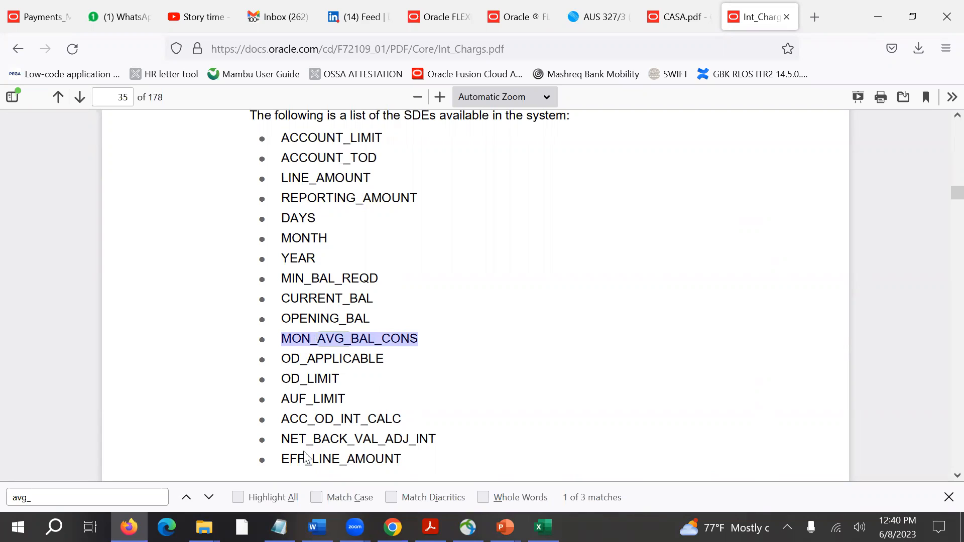
left_click_drag(291, 379, 339, 379)
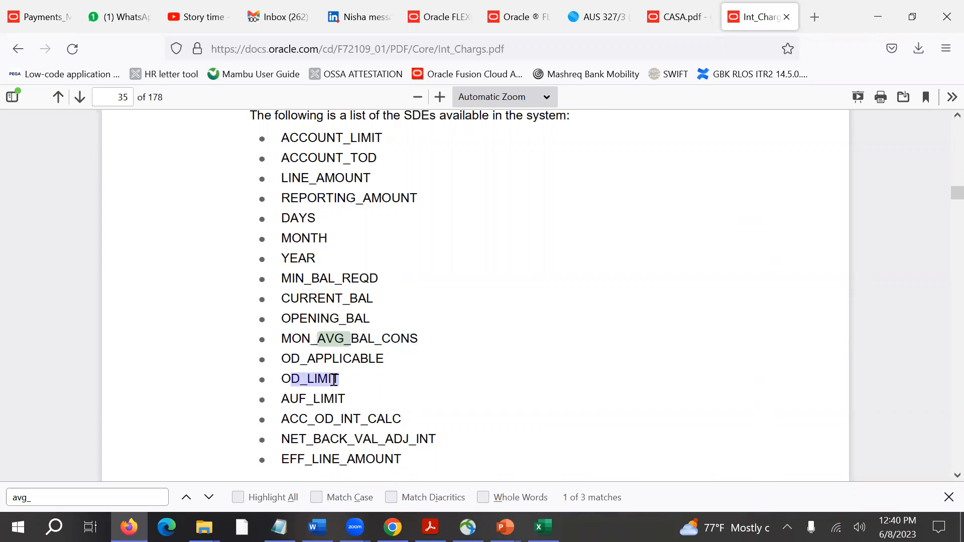
left_click_drag(373, 300, 281, 300)
double_click(317, 318)
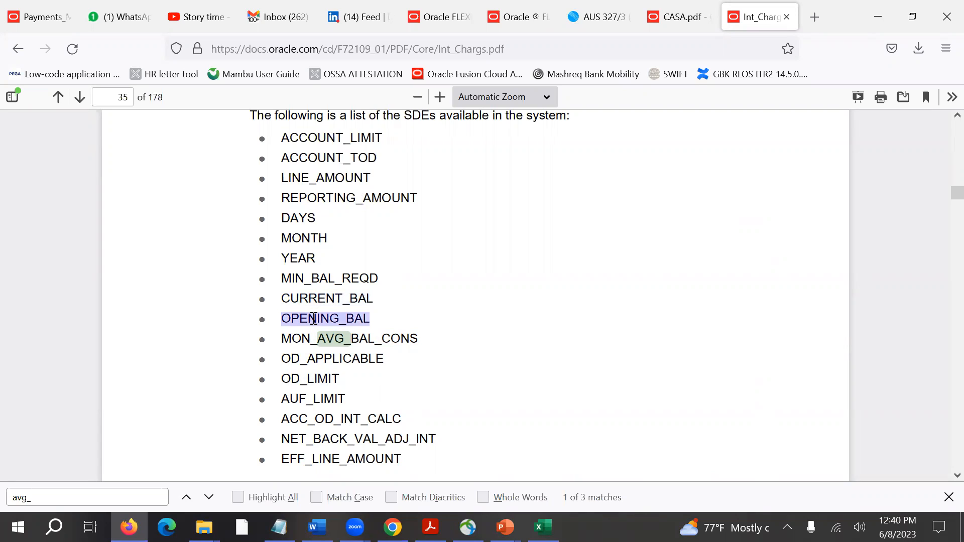
double_click(317, 279)
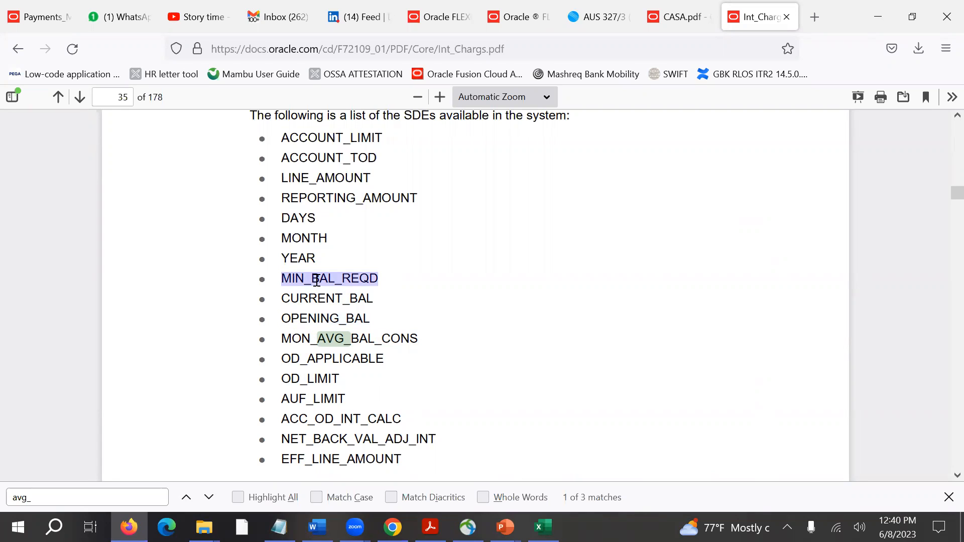
Highlight ACCOUNT_LIMIT, ACCOUNT_TOD, LINE_AMOUNT and DAYS in turn in the manual's SDE list.
double_click(344, 138)
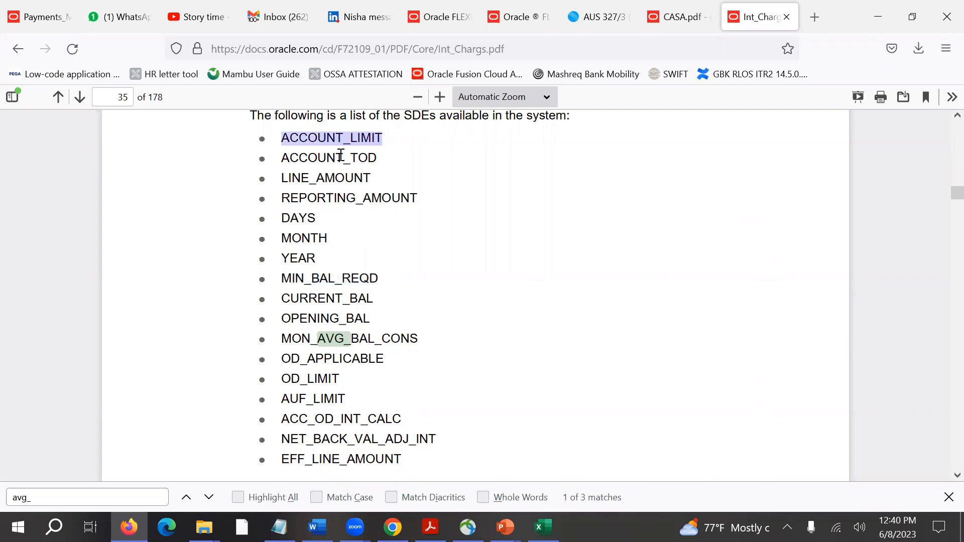
double_click(341, 157)
double_click(344, 139)
double_click(341, 158)
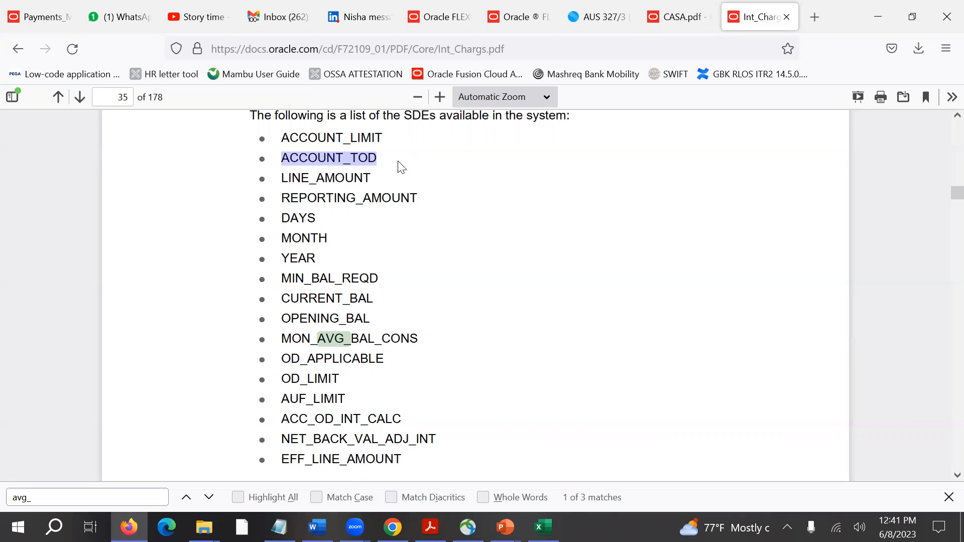
double_click(365, 177)
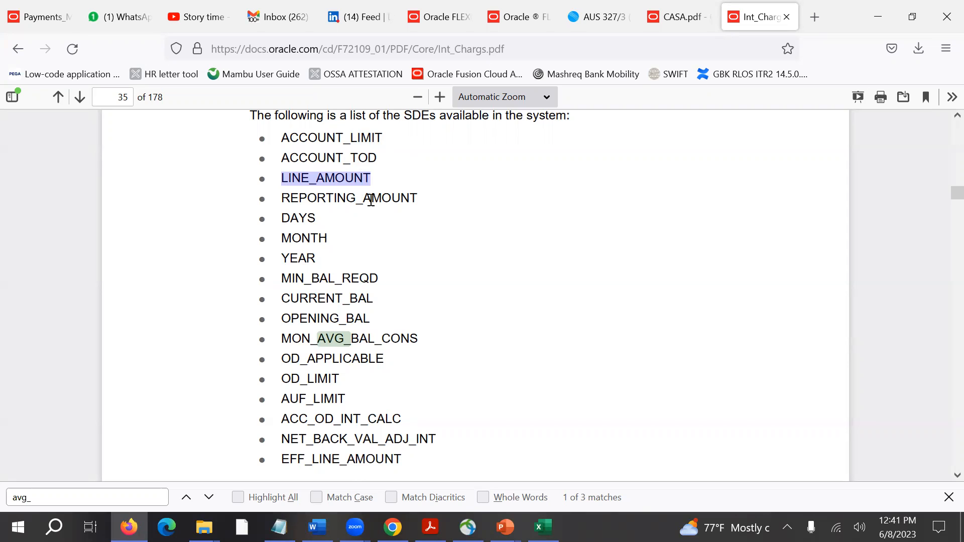
double_click(301, 220)
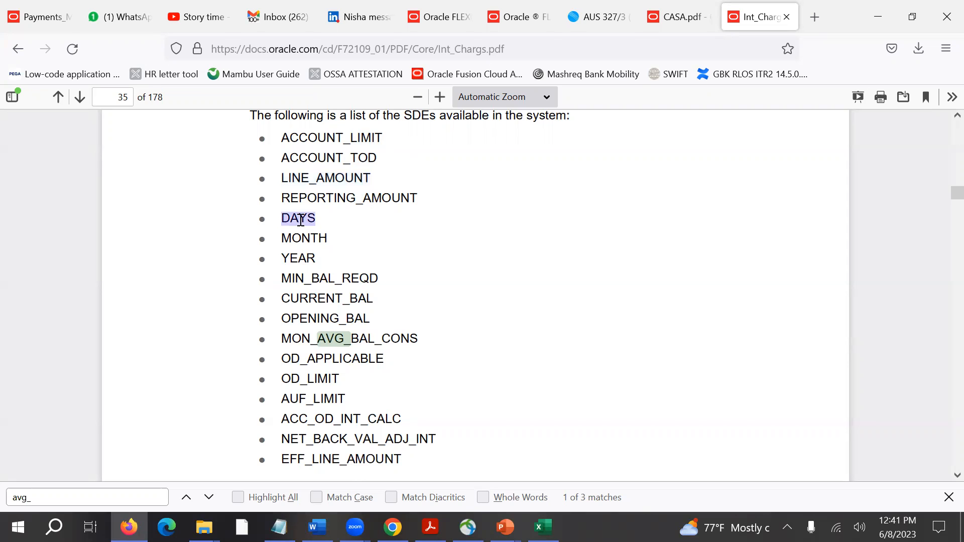
Switch to IC SAMPLES.xlsx in Excel and enter a second principal in H3 with the formula =H2+1000.
key("alt+Tab")
key("alt+Tab")
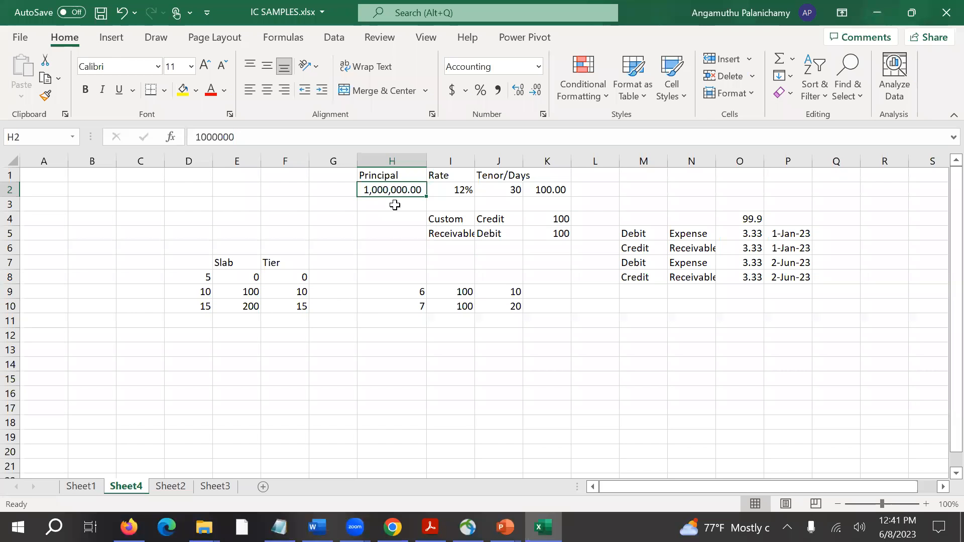
left_click(394, 205)
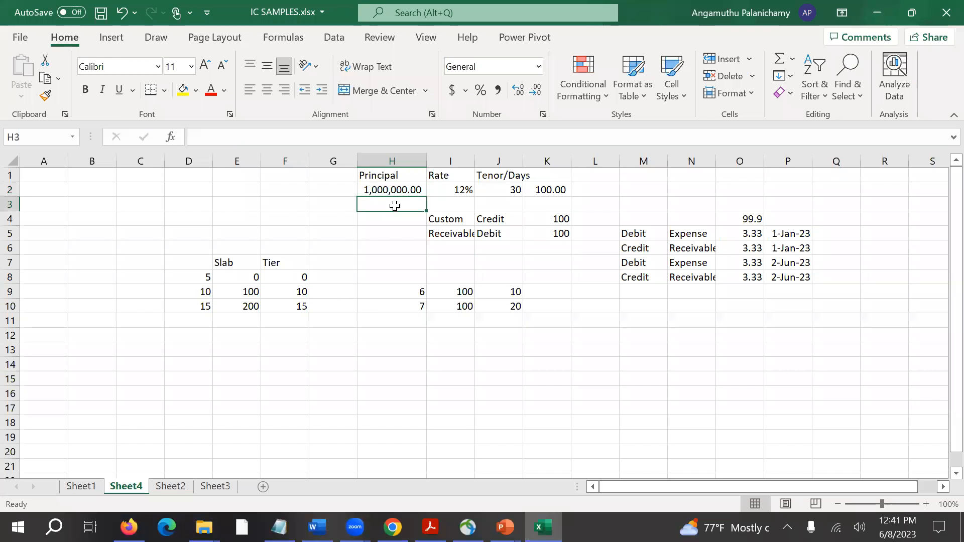
type("=")
key("Up")
type("+100")
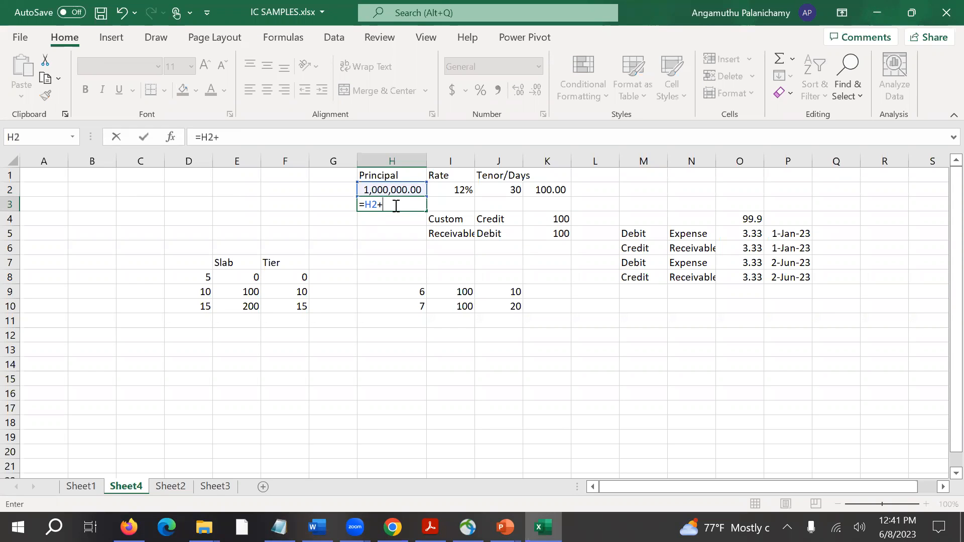
key("Right")
key("Right")
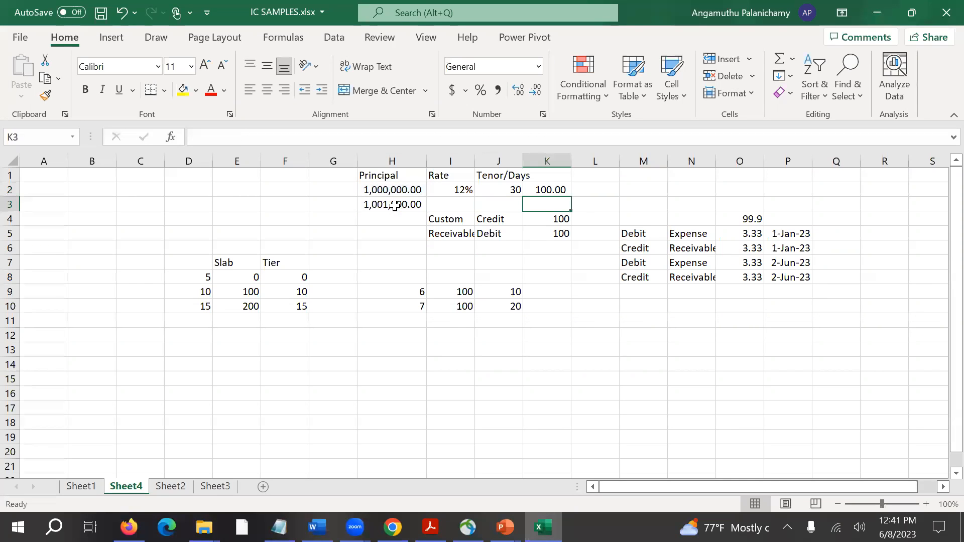
Set the tenor to 20 days in J2 and 10 days in J3.
key("Up")
key("Left")
type("20")
key("Return")
type("10")
key("Return")
key("Up")
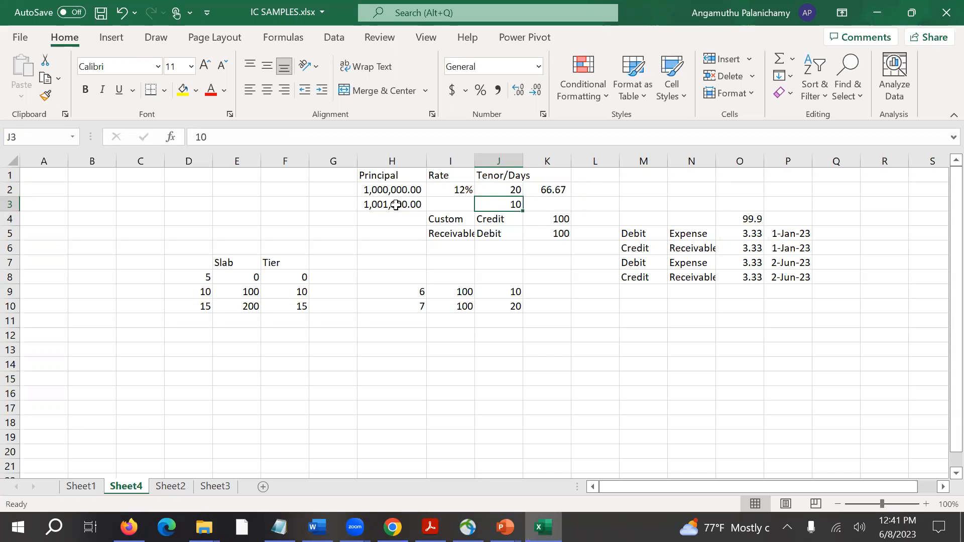
Enter the start dates beside the two principals: 1-Jun-23 in G2 and 21-Jun-23 in G3.
key("Up")
key("Left")
key("Left")
key("Left")
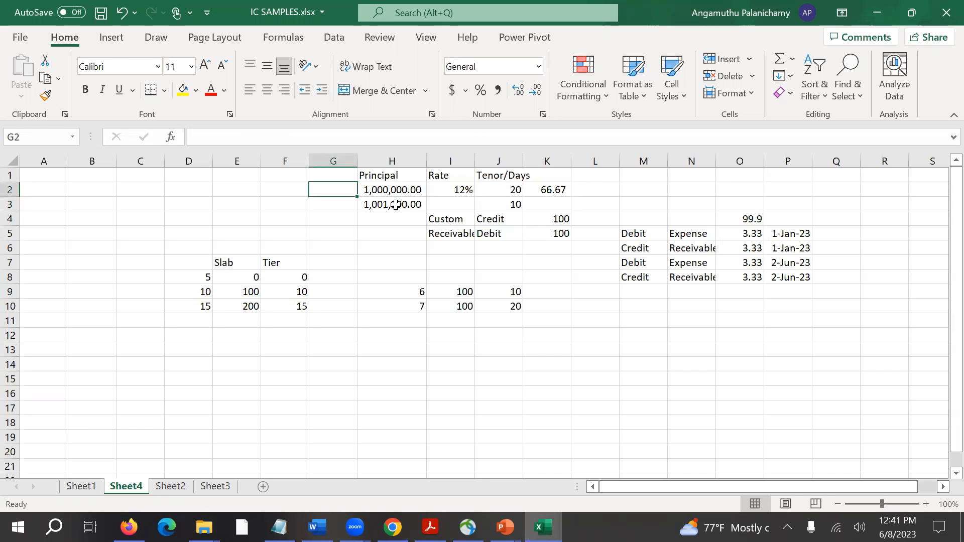
type("01-jun-2023")
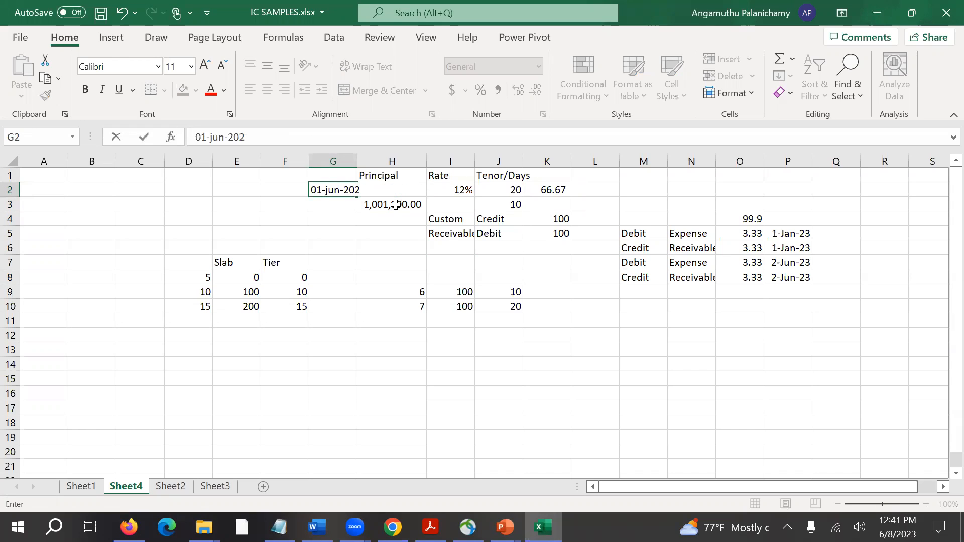
key("Return")
type("21")
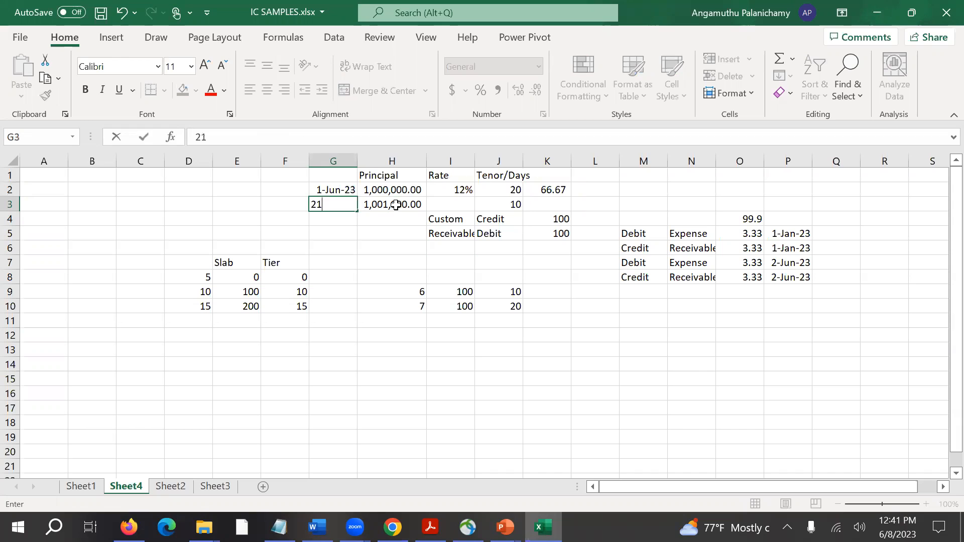
type("-jun-23")
key("Return")
Set the rate for the second principal in I3 to 12%.
left_click(510, 192)
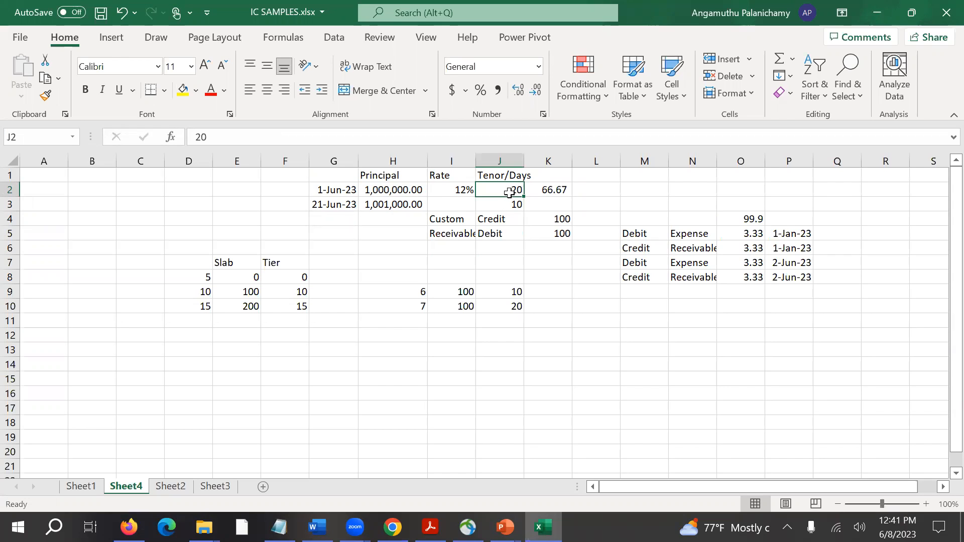
left_click(467, 203)
type("12")
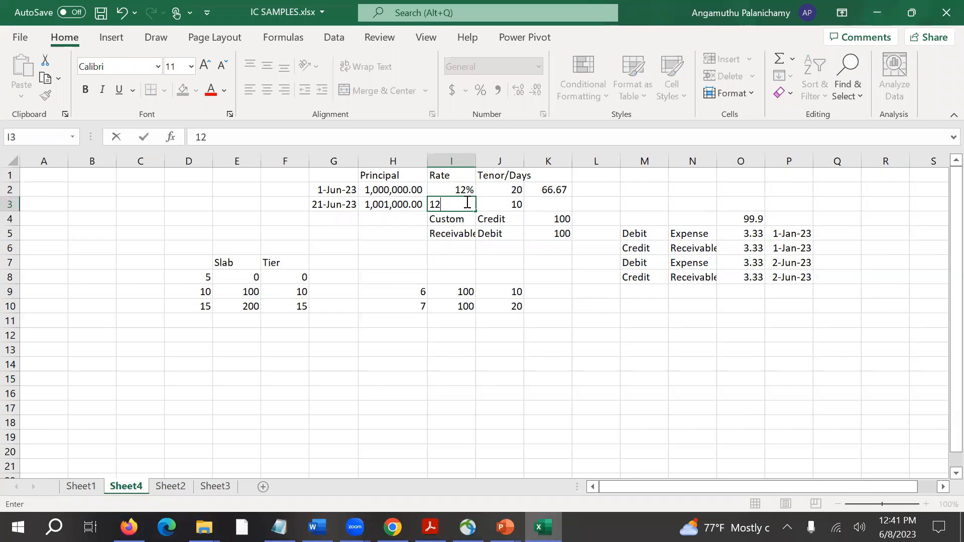
key("Tab")
key("Tab")
Copy the interest formula from K2 to K3 for the second principal.
key("Up")
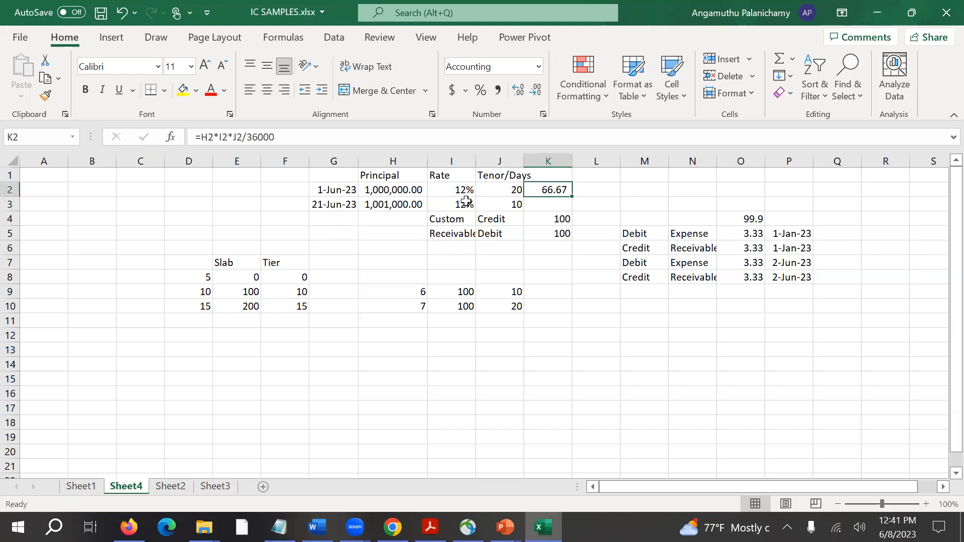
key("ctrl+c")
key("Down")
key("ctrl+v")
key("Escape")
Enter the period end date 1-Jul-23 in G4 below the two start dates.
key("Left")
key("Left")
key("Left")
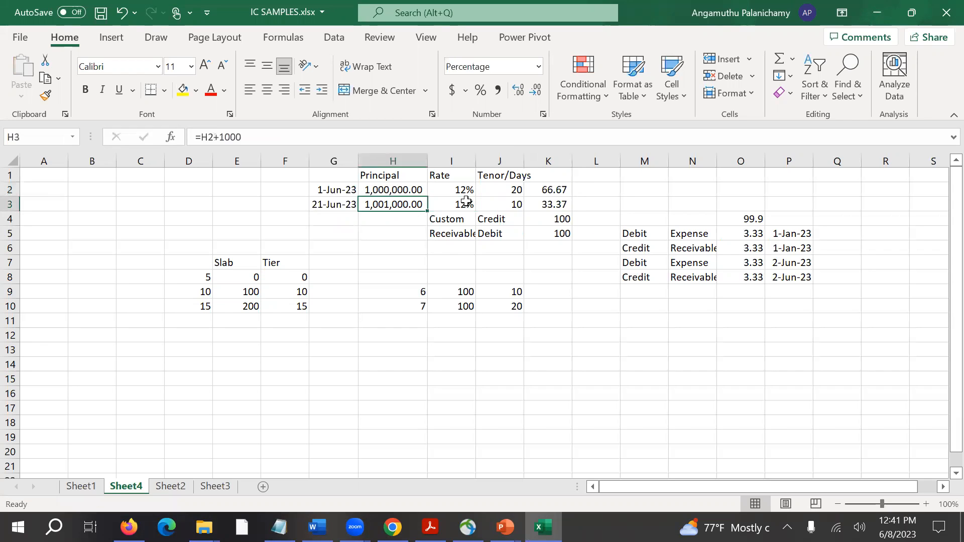
key("Left")
key("Down")
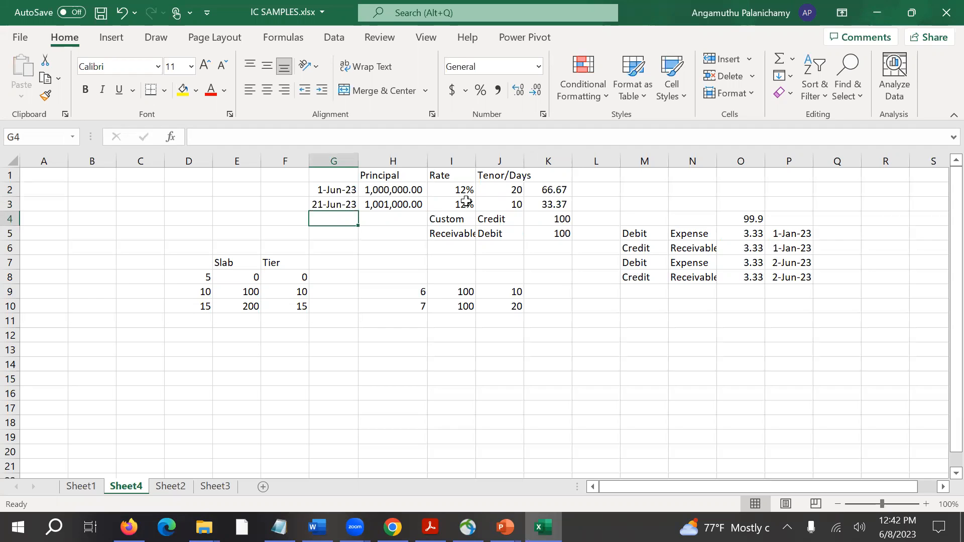
type("01")
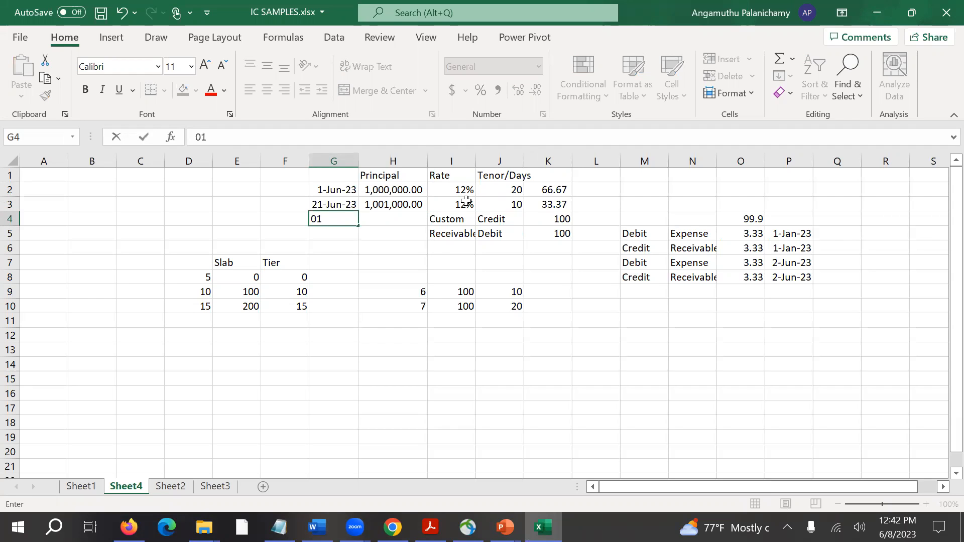
type("-jul-23")
key("Return")
Calculate the first row's days from the dates with the formula =G3-G2 in J2.
key("Up")
key("Up")
key("Up")
key("Right")
key("Right")
key("Right")
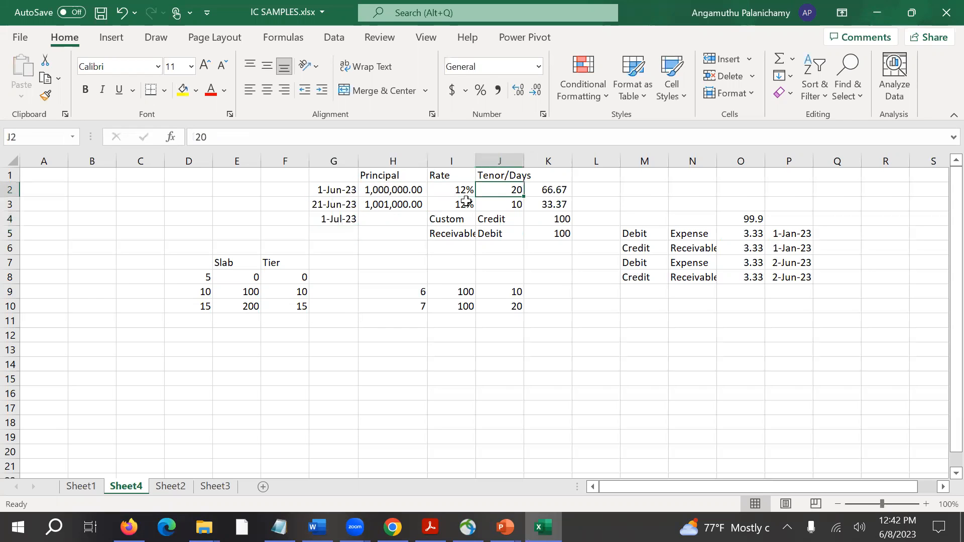
key("Left")
key("Left")
key("Down")
type("-")
key("Up")
key("Left")
key("Left")
key("Left")
key("Down")
key("Return")
Copy the days formula from J2 to J3 so the second row uses =G4-G3.
key("Up")
key("ctrl+c")
key("Down")
key("ctrl+v")
key("Escape")
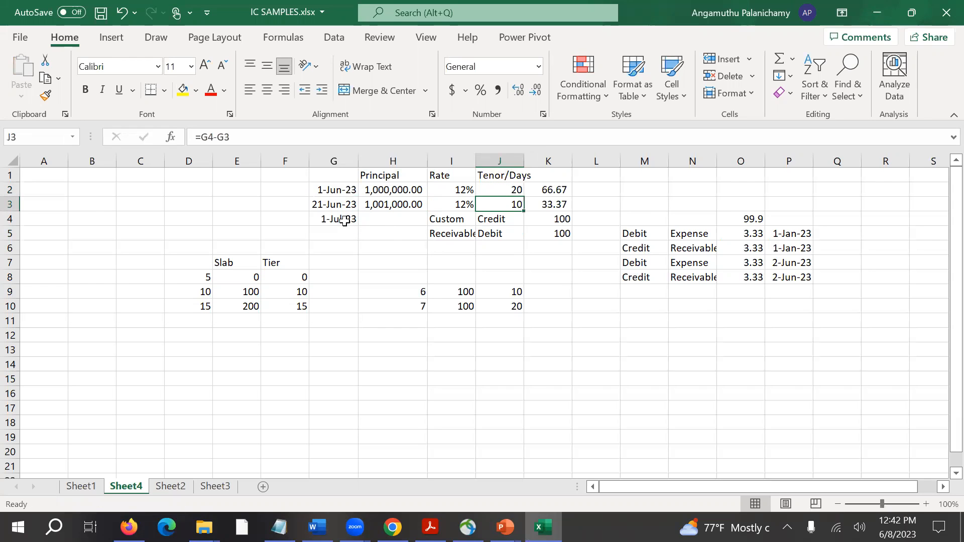
left_click(377, 207)
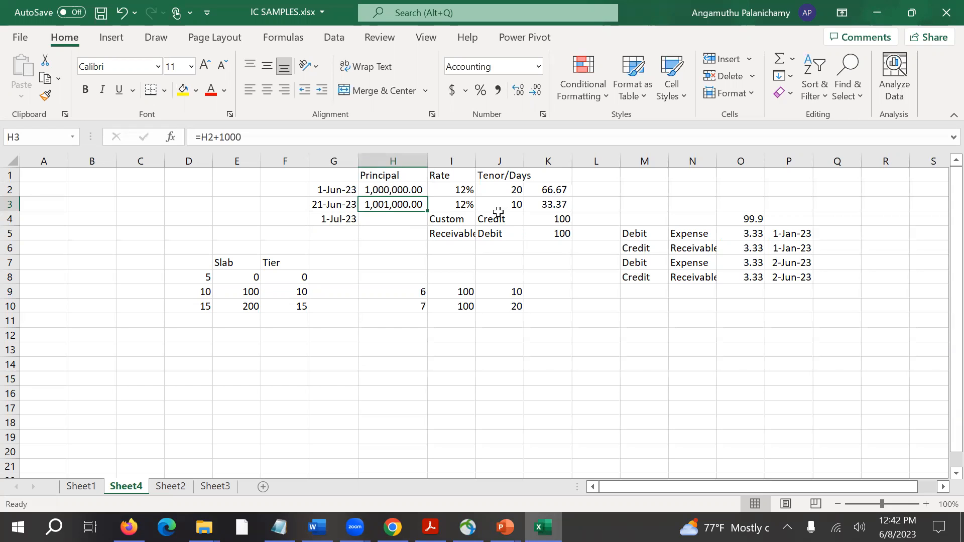
left_click(516, 191)
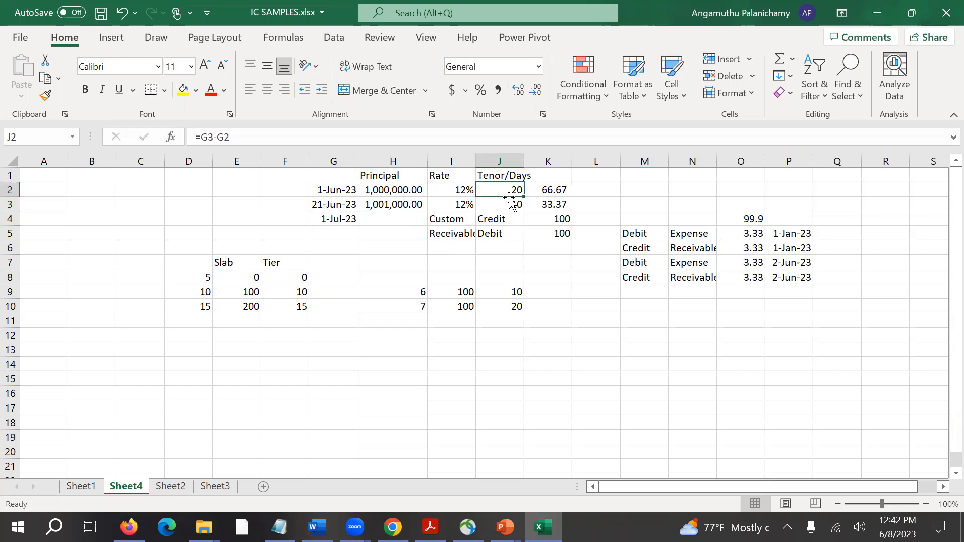
Sum the interest amounts K2:K3 in the Credit cell K4 and link the Debit cell K5 to K4.
left_click(564, 221)
type("=")
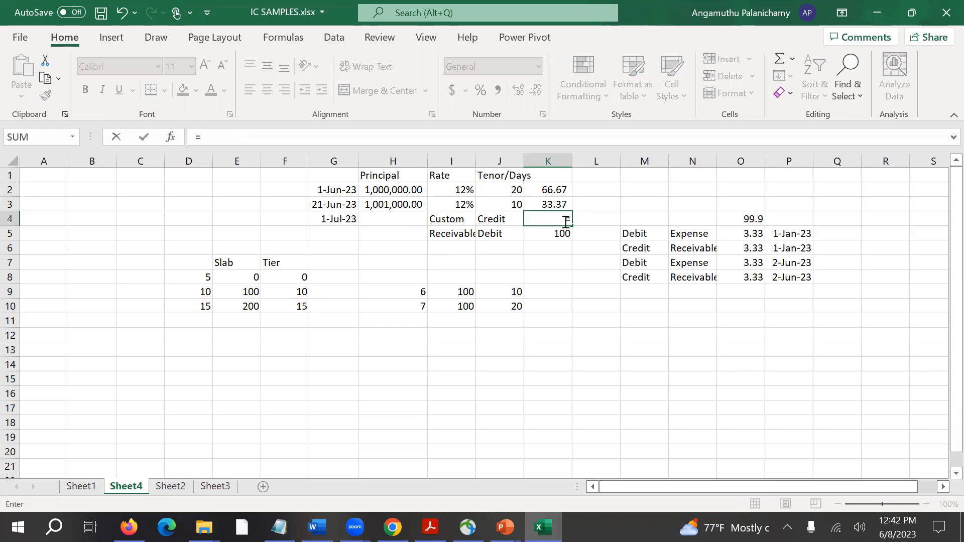
type("sum(")
key("Up")
key("shift+Up")
key("Return")
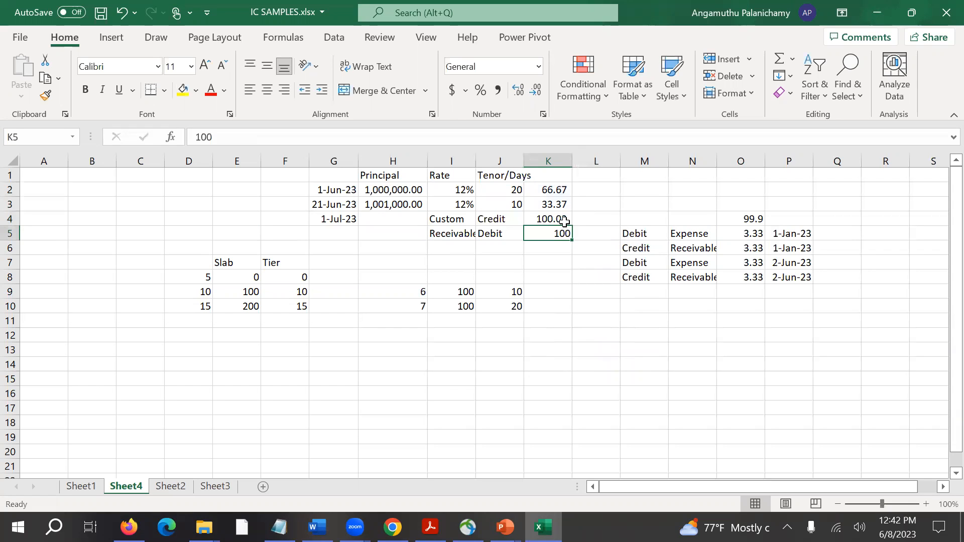
type("=")
key("Up")
key("Return")
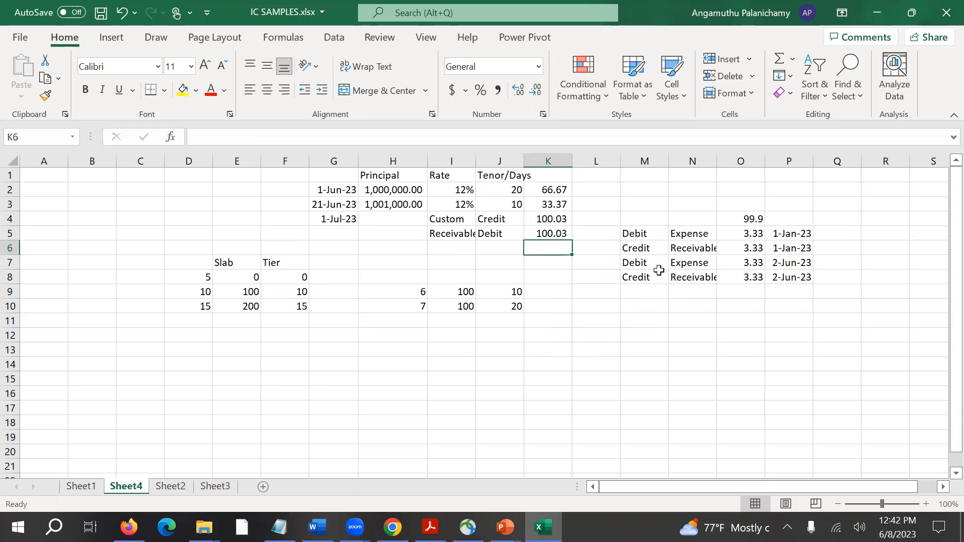
Check the interest formula in K3, the days formula in J2 and the dates in G2 and G3.
left_click(547, 204)
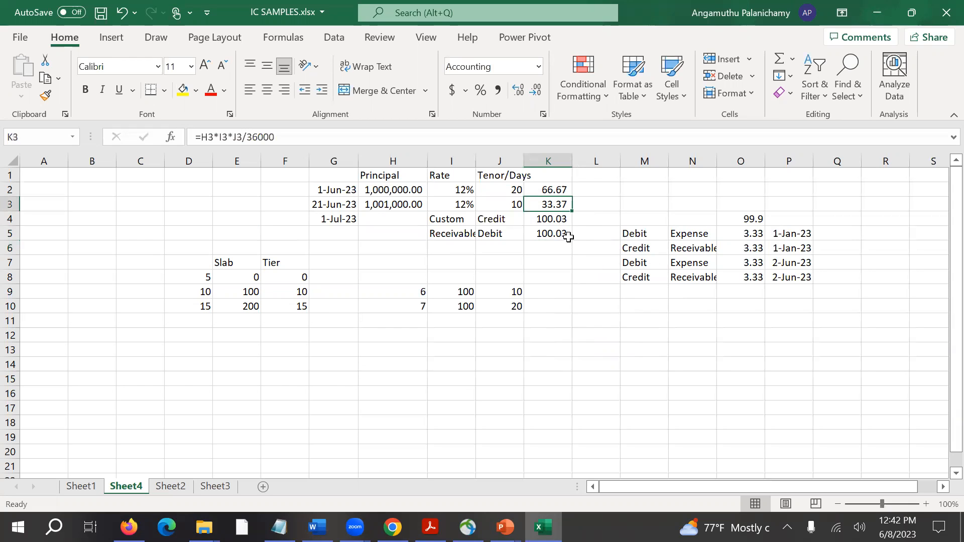
left_click(513, 191)
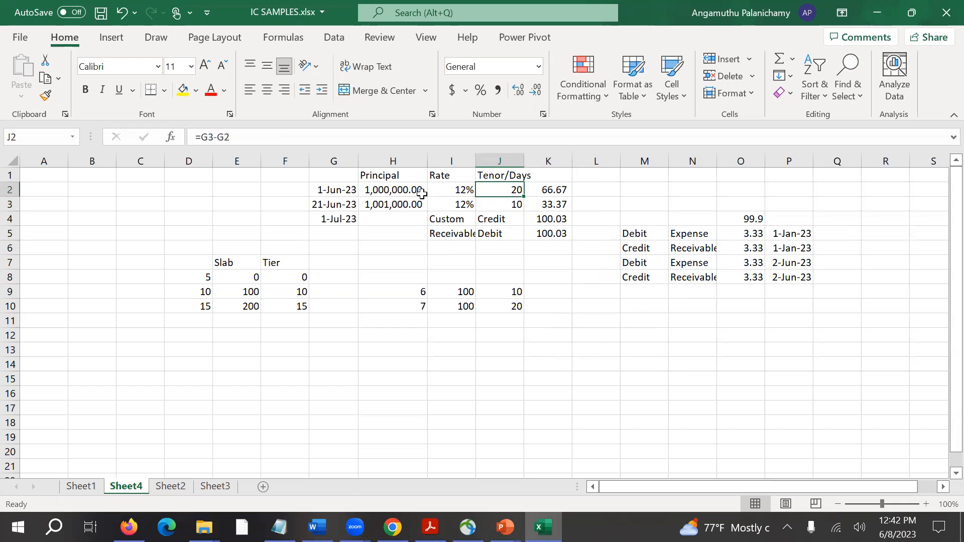
left_click(346, 191)
left_click(352, 204)
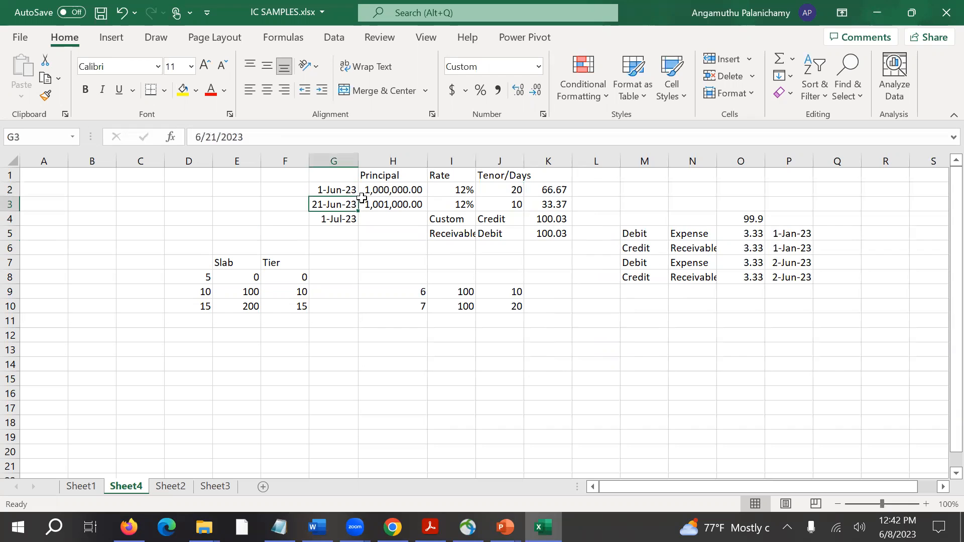
left_click(505, 193)
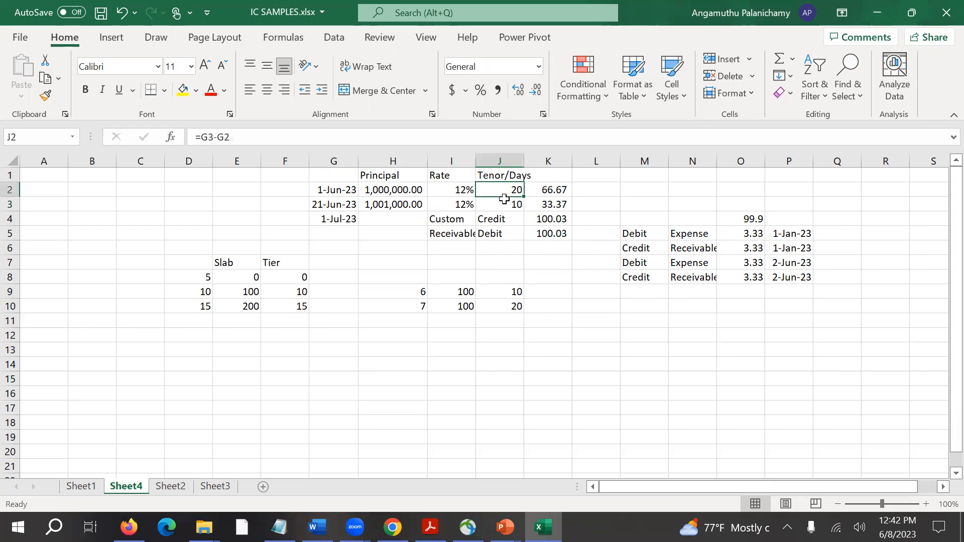
Switch to Int_Chargs.pdf in Firefox, highlight MONTH and YEAR in the SDE list, and return to the Excel sample.
key("alt+Tab")
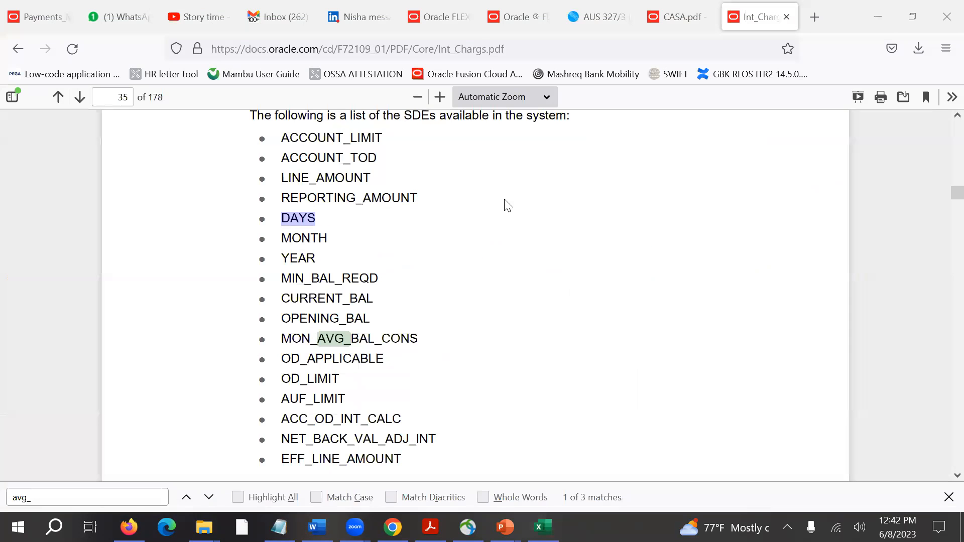
double_click(319, 238)
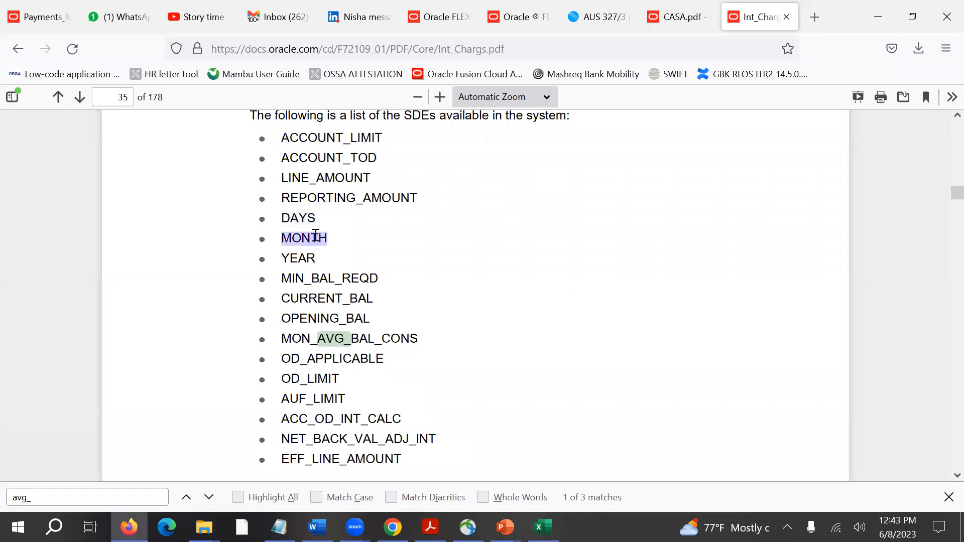
key("alt+Tab")
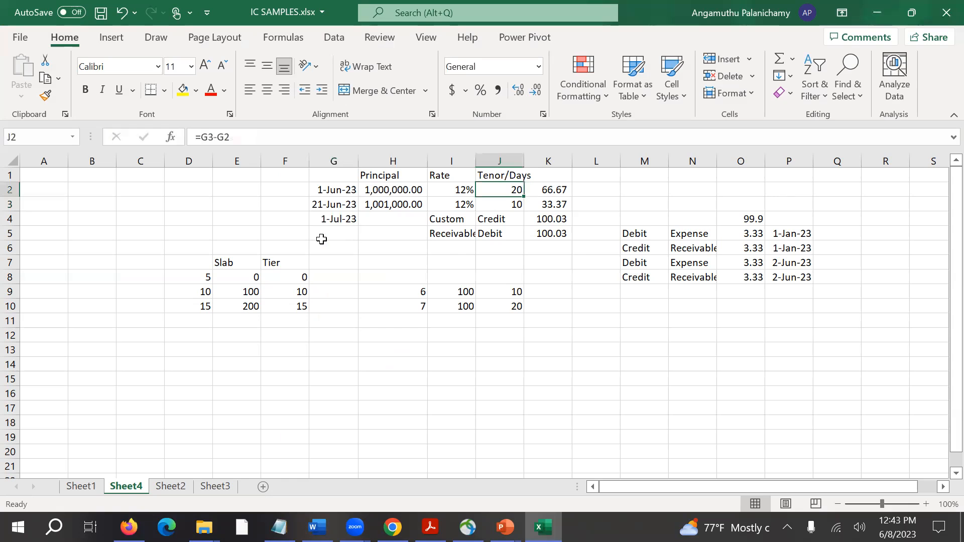
key("alt+Tab")
double_click(299, 258)
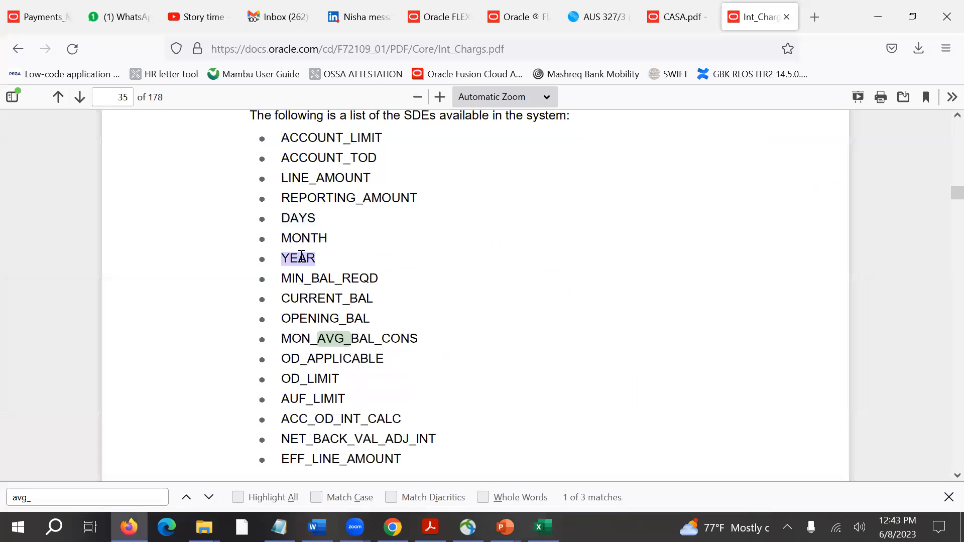
double_click(307, 238)
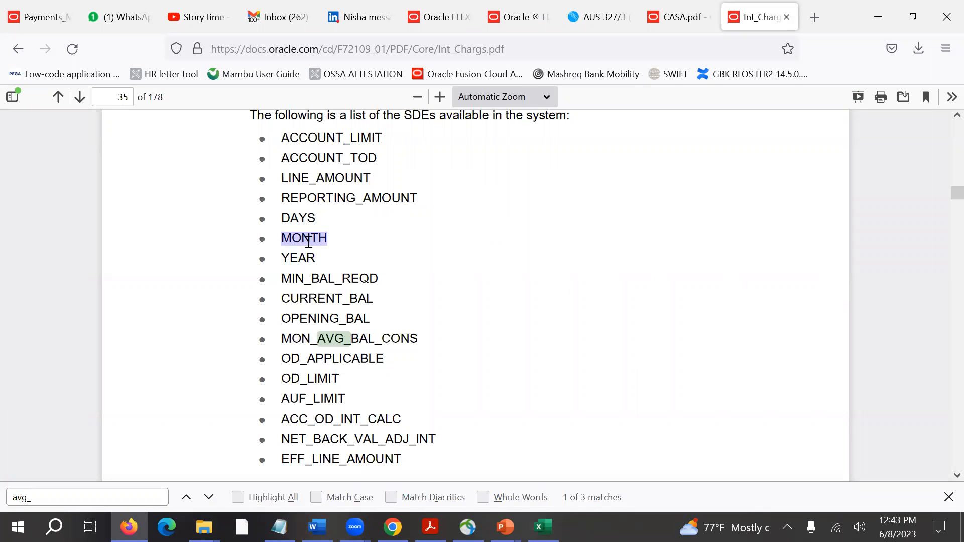
key("alt+Tab")
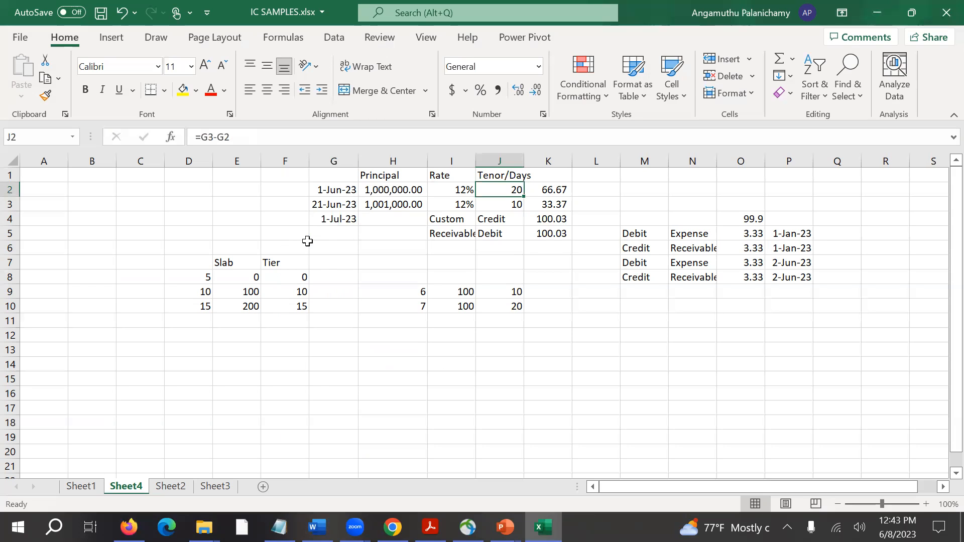
Enter 360 in cell M2, on the row of the first interest calculation.
left_click(436, 193)
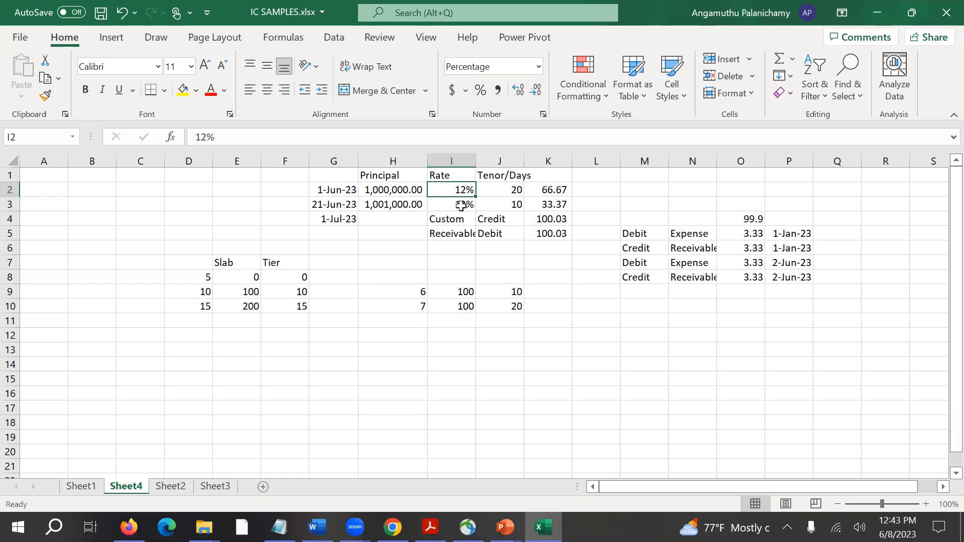
key("Right")
key("Right")
key("Right")
key("Right")
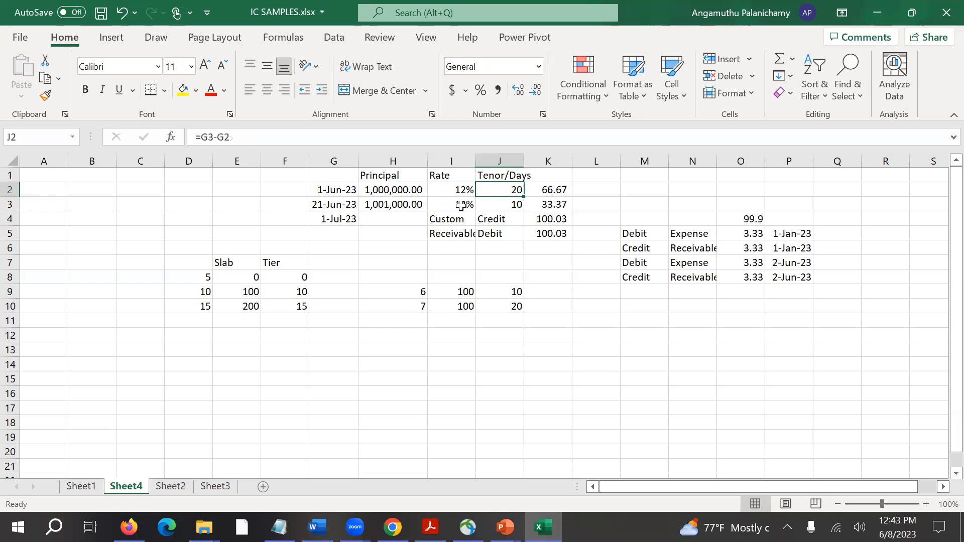
type("360")
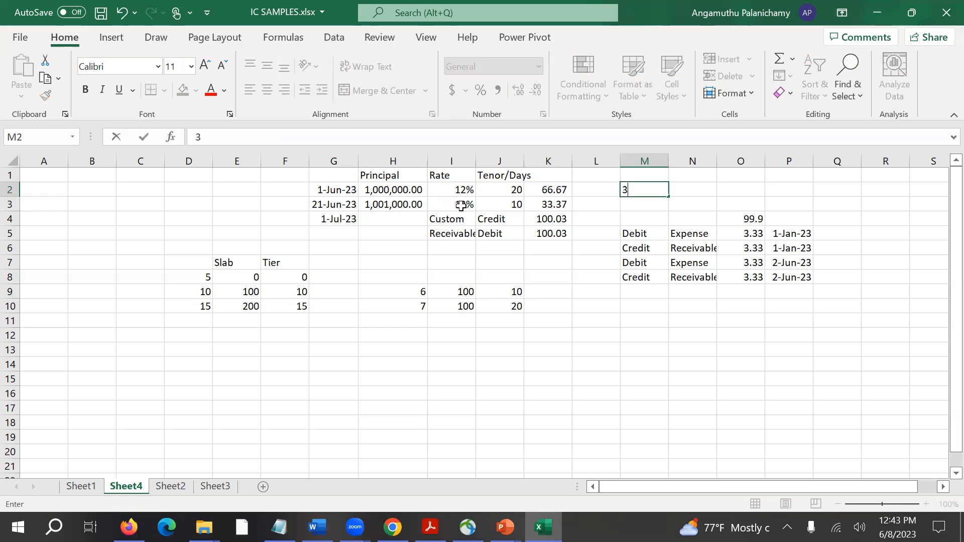
key("Return")
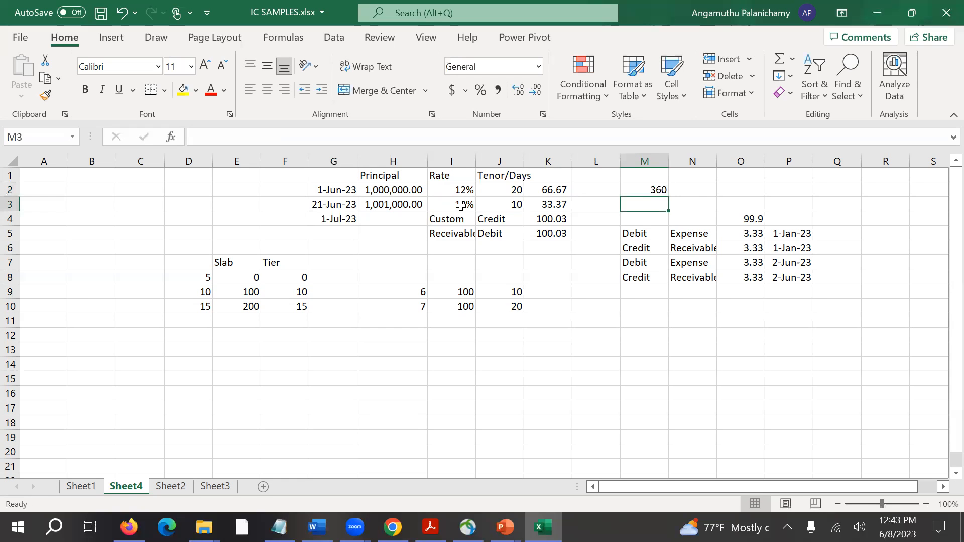
Enter 30 in cell N2, beside the 360.
key("Up")
key("Right")
type("30")
key("Return")
key("Up")
key("Right")
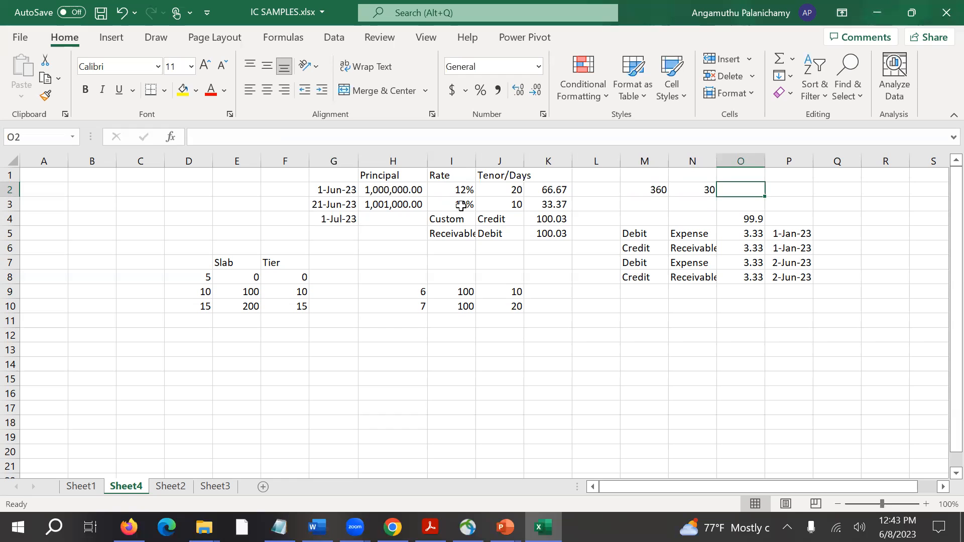
Compare the days formula in J2 with the days-in-year figure in M2.
key("Left")
key("Left")
key("Left")
key("Left")
key("Left")
key("Left")
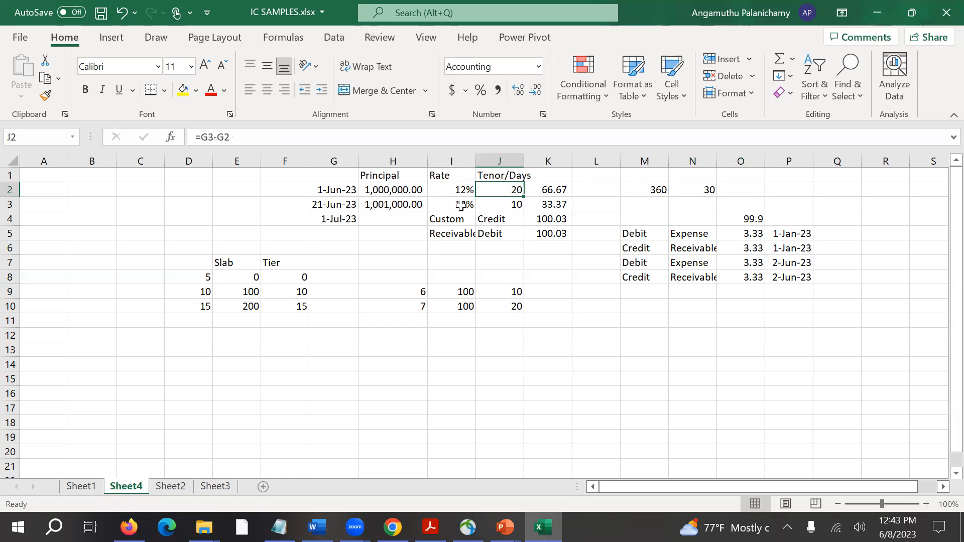
key("Right")
key("Right")
key("Right")
key("Right")
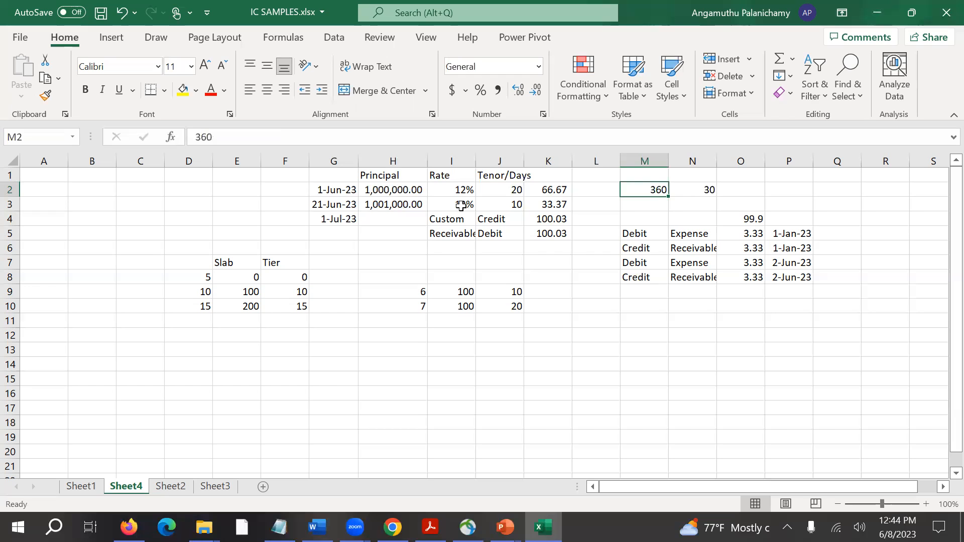
key("Left")
key("Left")
key("Left")
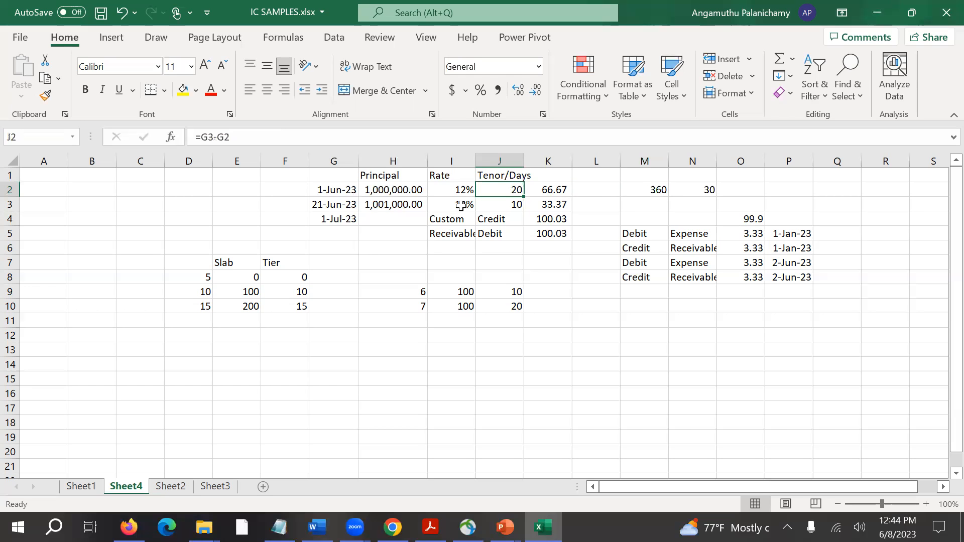
Check the principal amounts in H2 and H3 and the interest results in K2:K3.
left_click(400, 190)
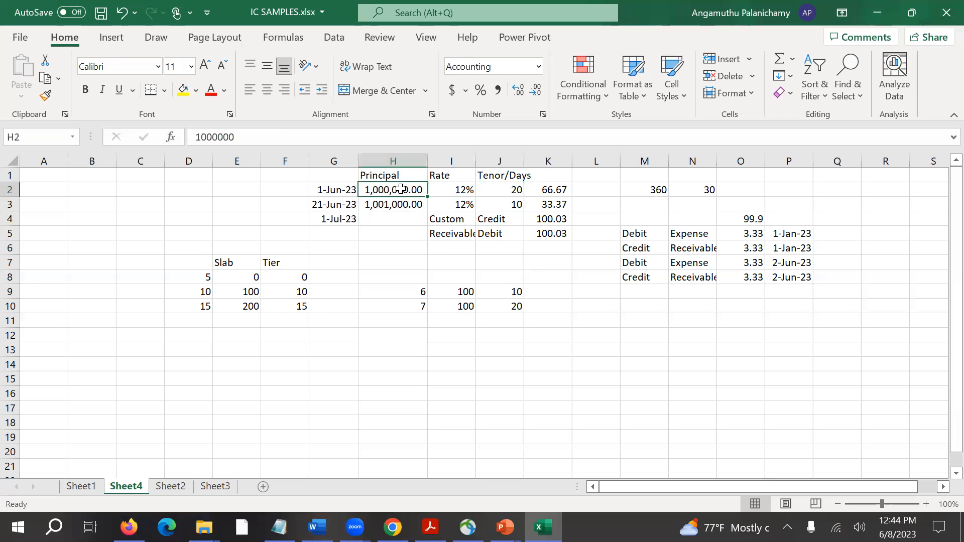
left_click_drag(403, 205, 402, 205)
left_click(553, 186)
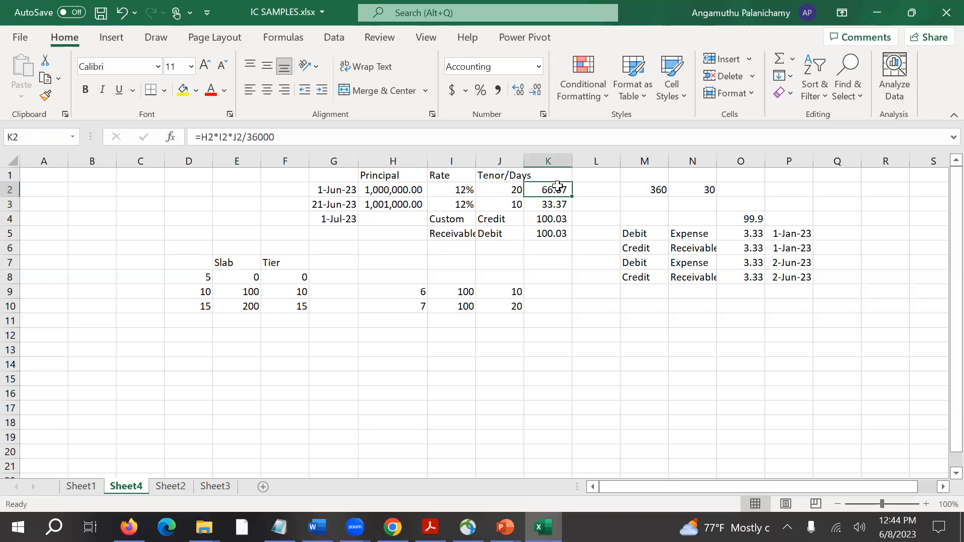
left_click(555, 208, "shift")
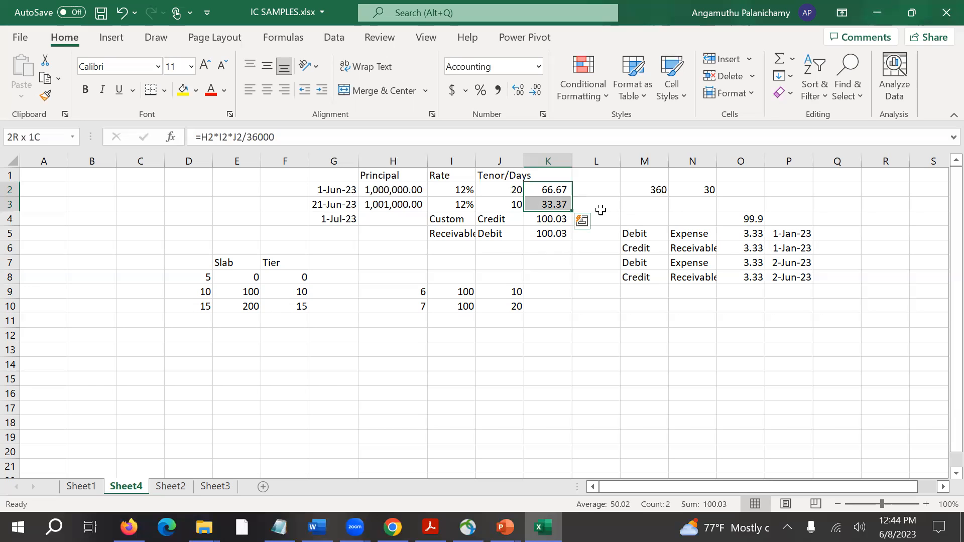
Review the year and month day counts in M2:N2 against the interest formula in K2.
left_click(657, 190)
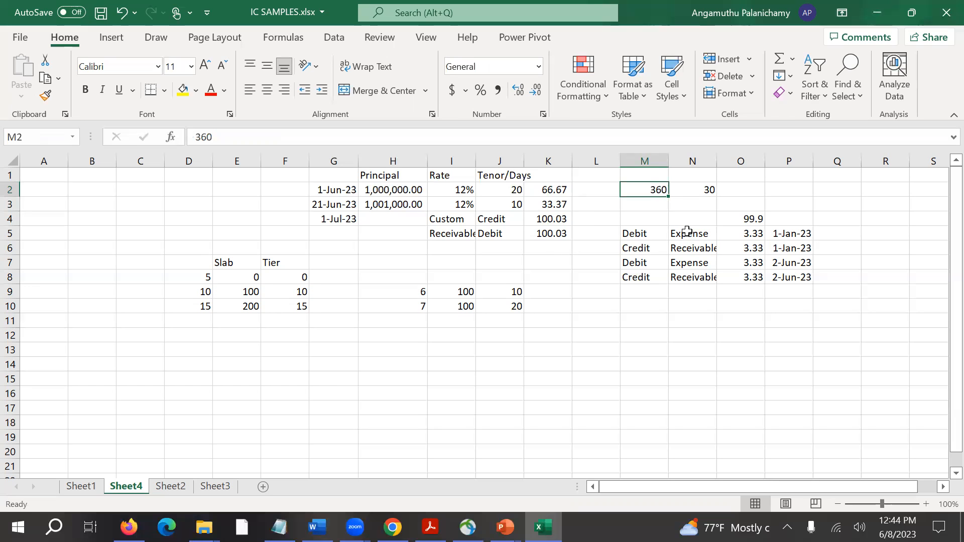
left_click(654, 205)
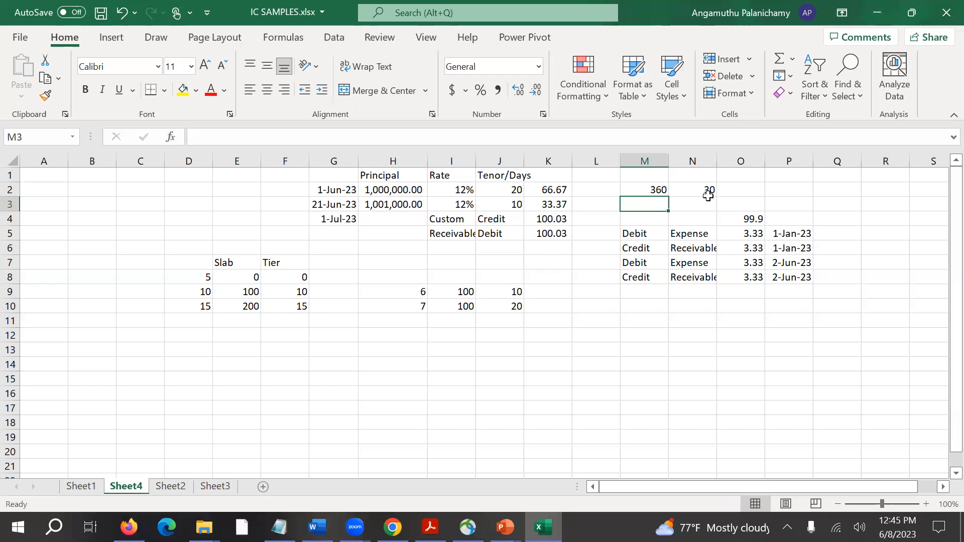
left_click_drag(653, 190, 699, 192)
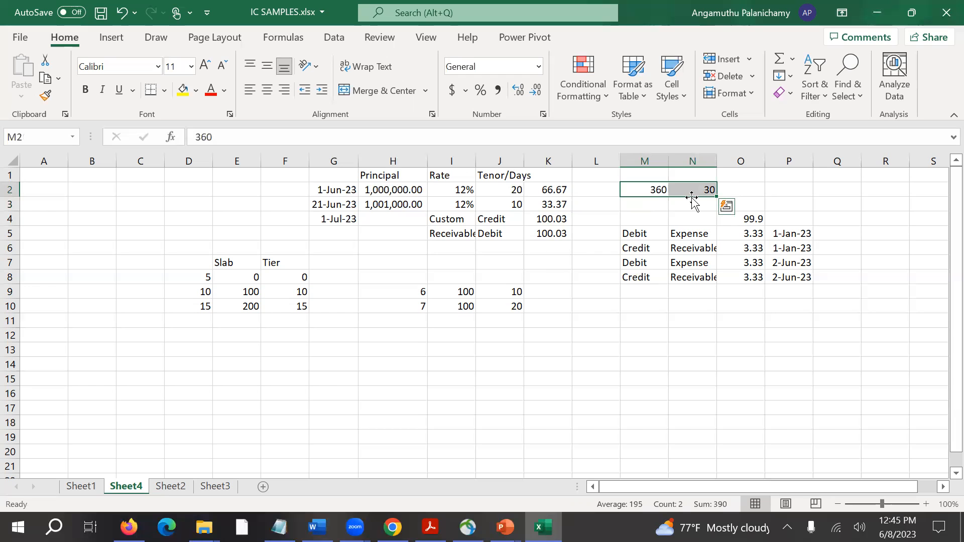
left_click(568, 194)
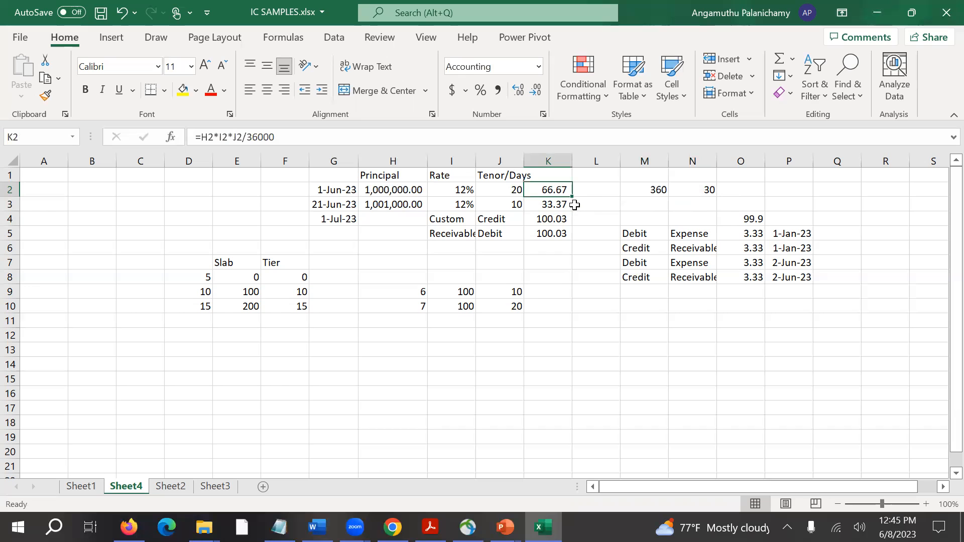
left_click(666, 189)
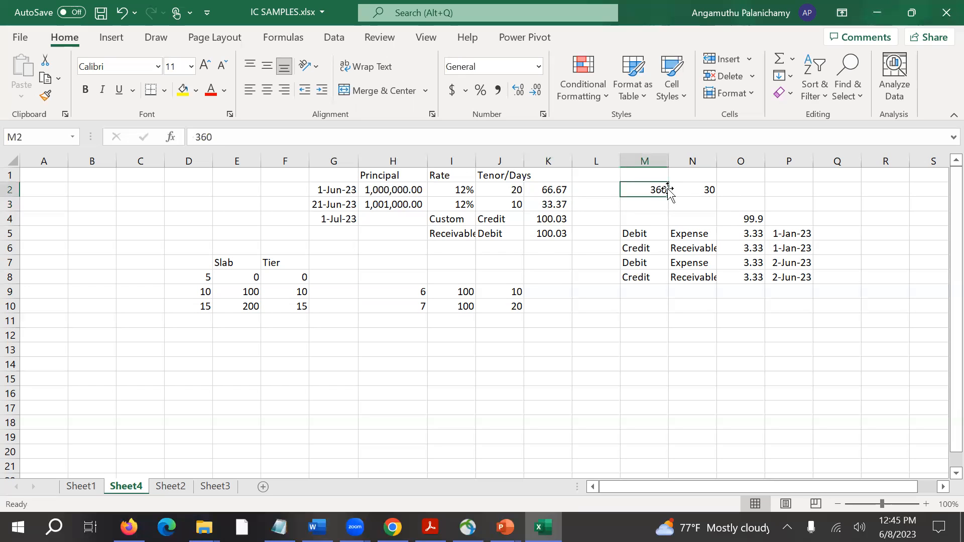
left_click(688, 191)
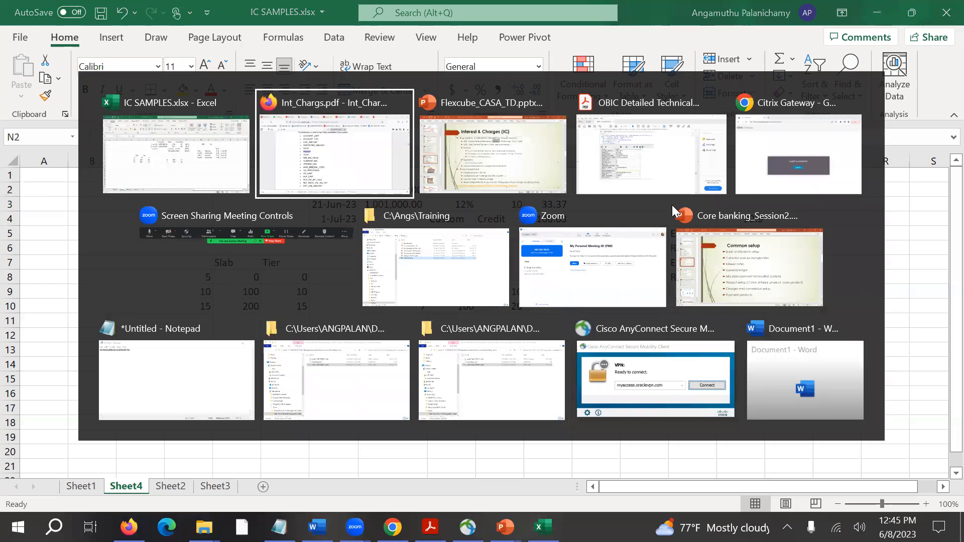
Switch to Int_Chargs.pdf in Firefox, highlight DAYS, MONTH and YEAR in the SDE list, and return to the Excel sample.
key("alt+Tab")
double_click(299, 218)
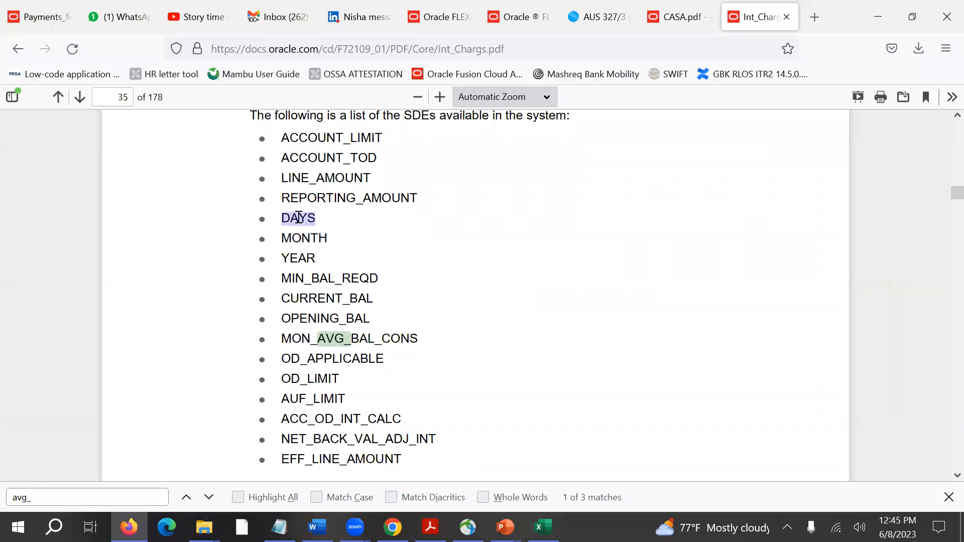
double_click(300, 238)
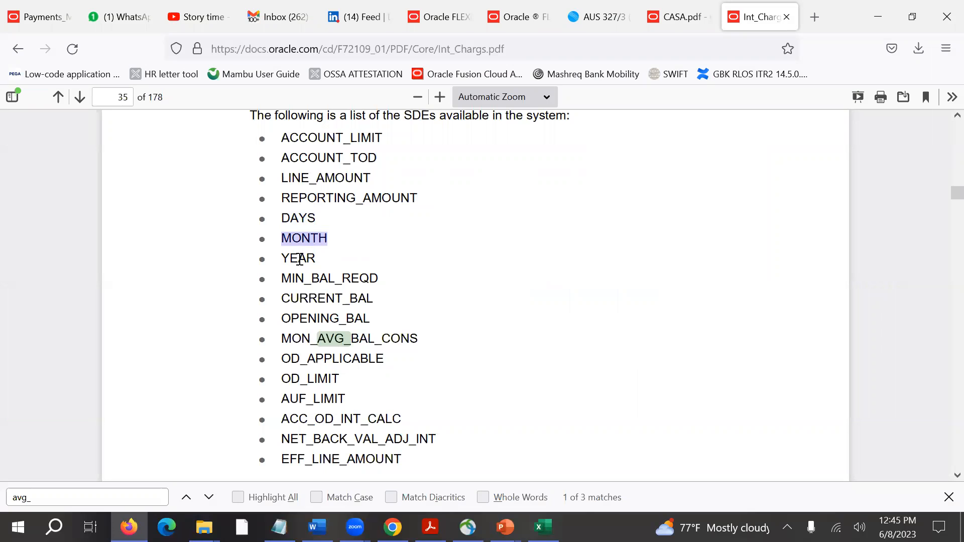
double_click(299, 259)
double_click(302, 220)
key("alt+Tab")
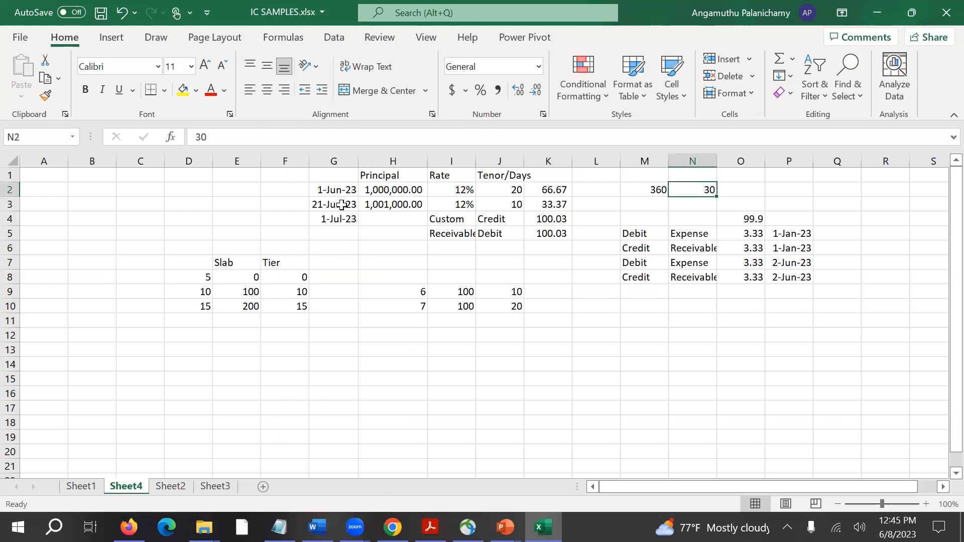
Revisit the SDE list in the Firefox PDF, then return to Excel and select the 12% rate in I2.
key("alt+Tab")
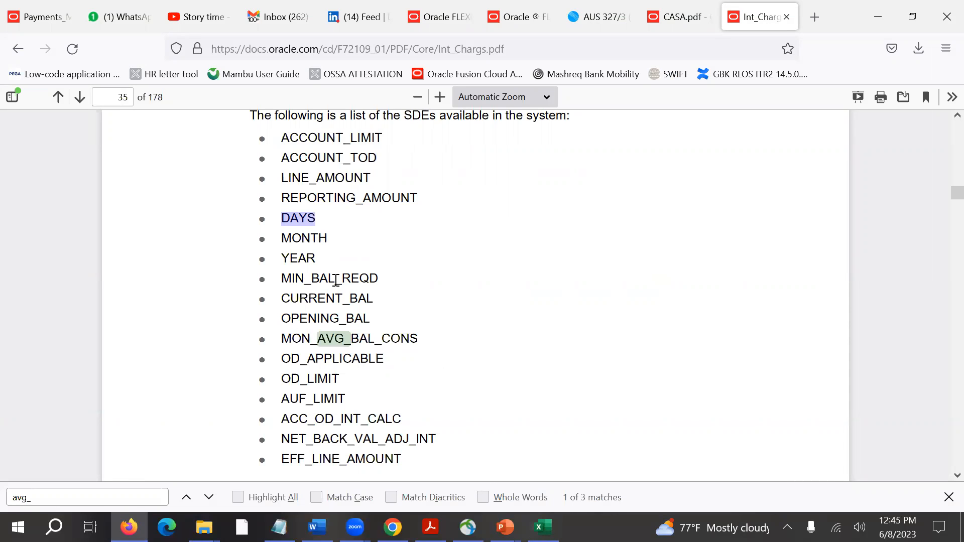
scroll(336, 280, "up", 2)
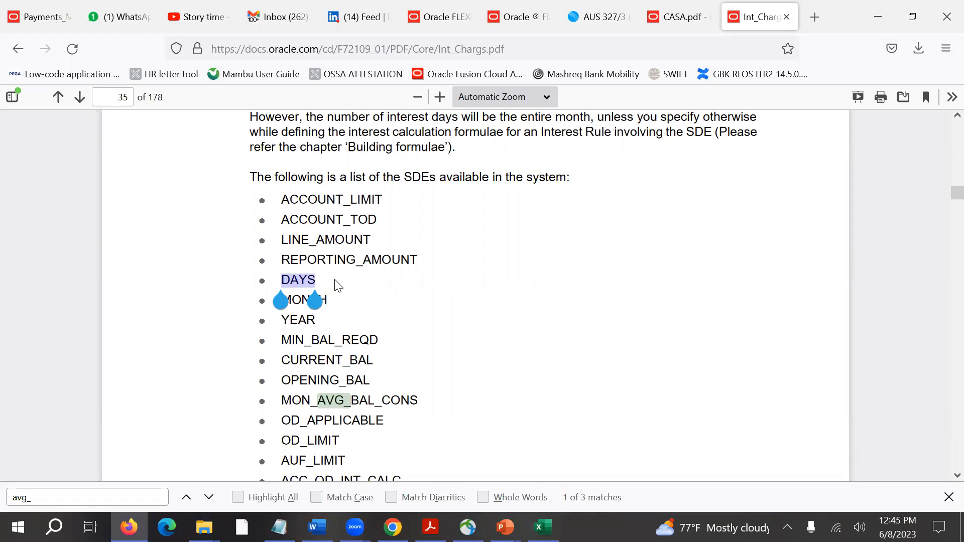
key("alt+Tab")
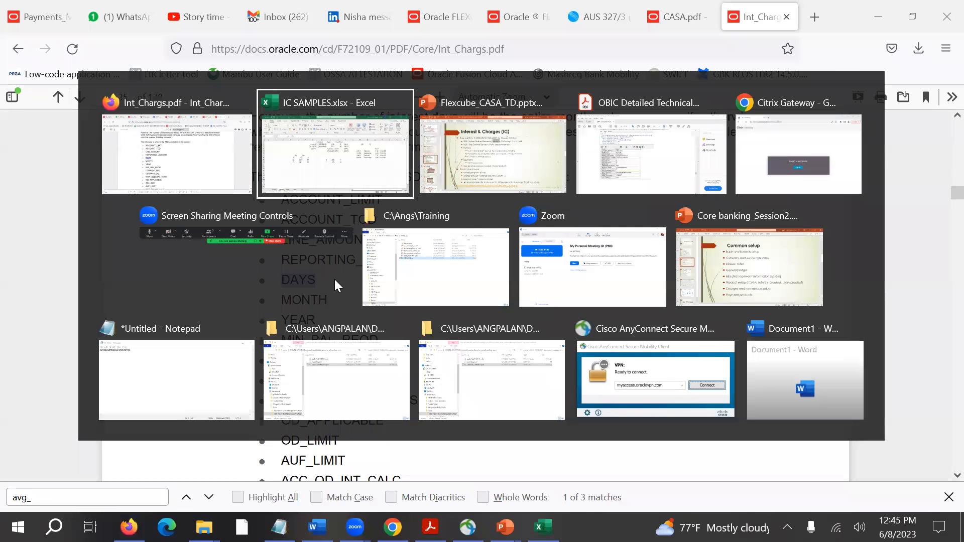
left_click(458, 193)
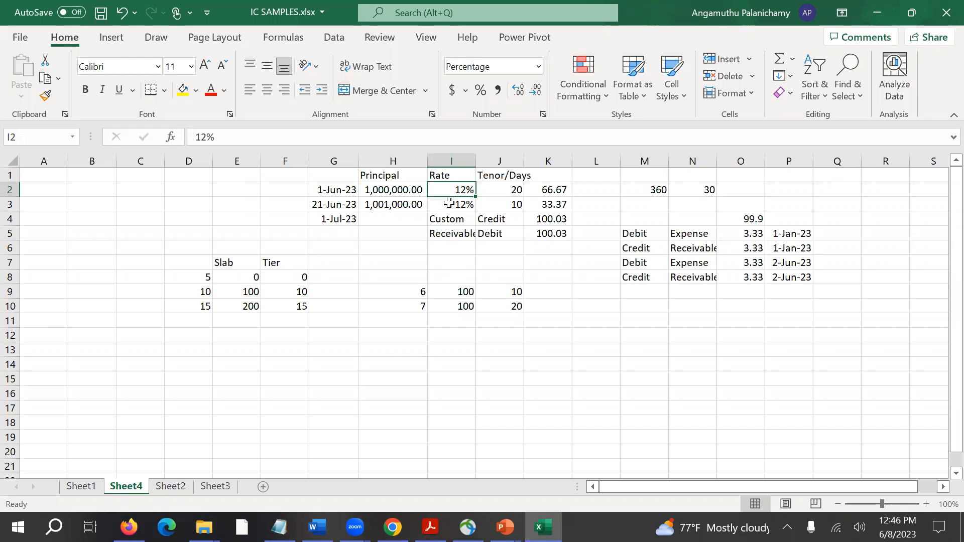
Switch to Flexcube_CASA_TD.pptx in PowerPoint and point out the UDE - User Defined Elements line on the Interest & Charges slide.
key("alt+Tab")
key("alt+Tab")
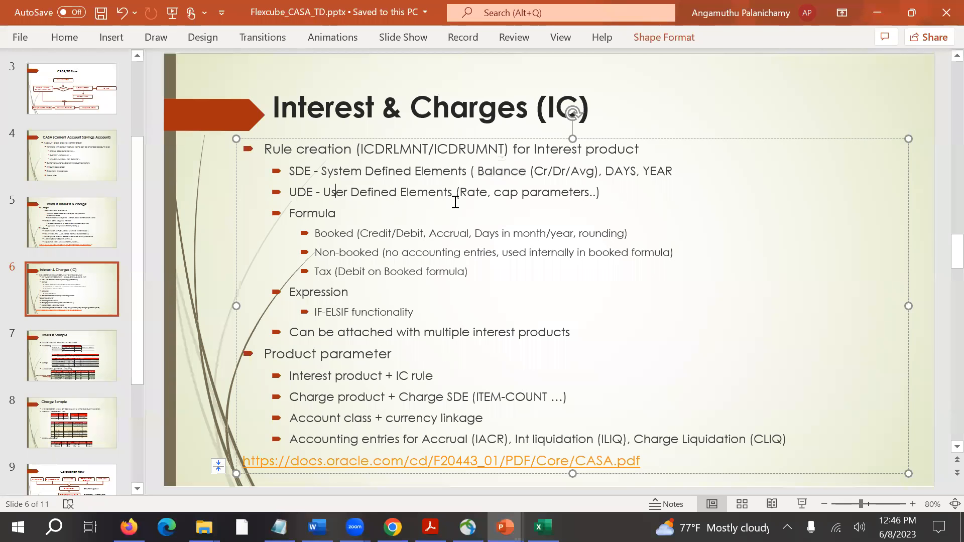
left_click(372, 191)
key("alt+Tab")
key("alt+Tab")
key("alt+Tab")
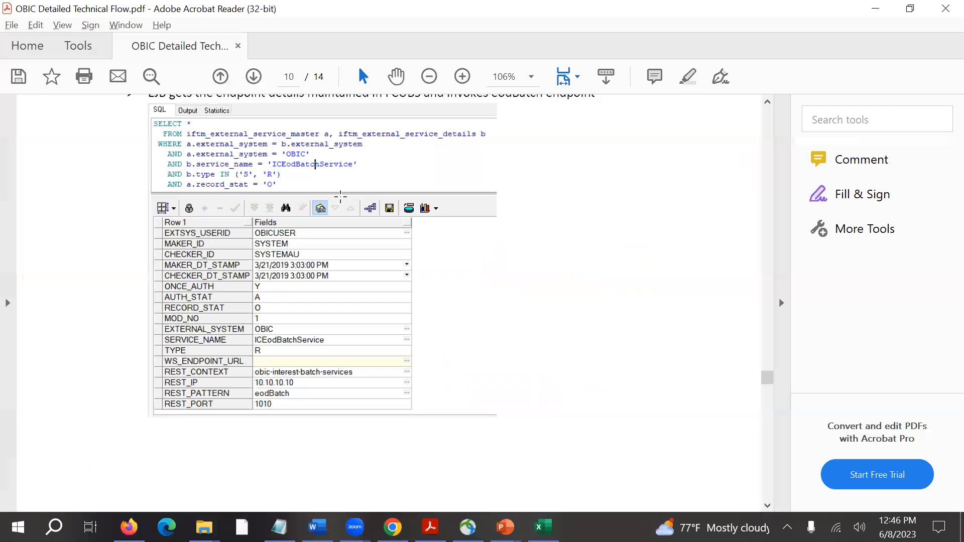
scroll(415, 229, "up", 10)
key("alt+Tab")
key("alt+Tab")
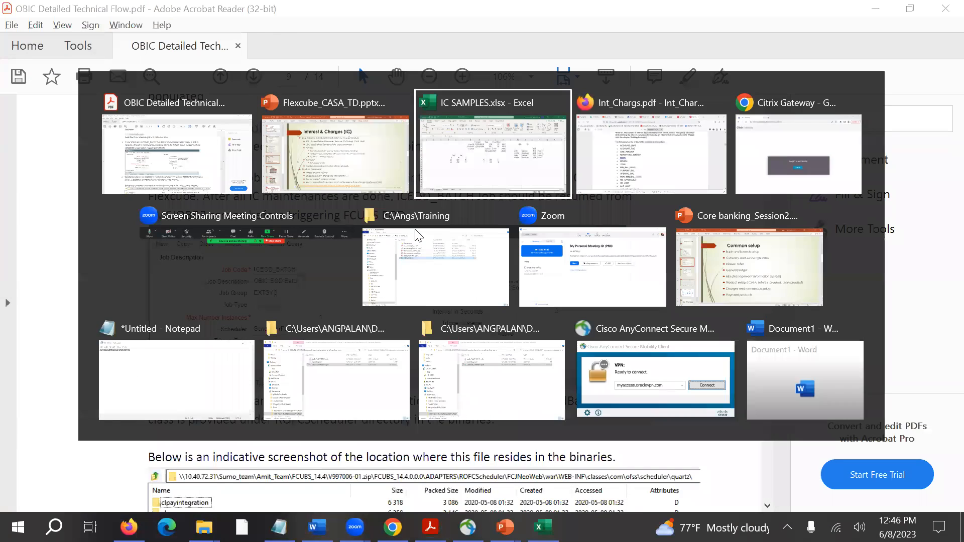
key("alt+shift+Tab")
key("alt+shift+Tab")
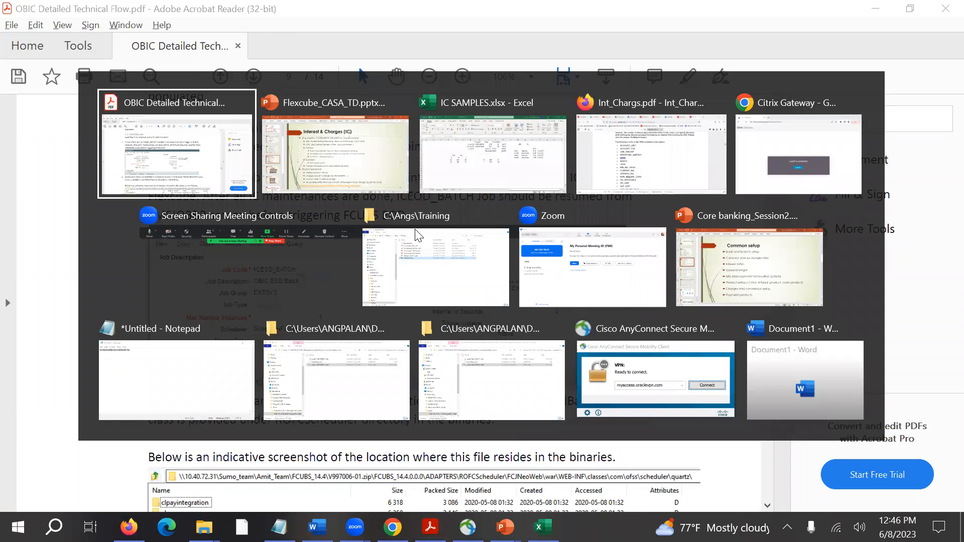
Switch to Int_Chargs.pdf in Firefox and locate the Interest & Charges Rule Maintenance screen on page 19.
key("alt+Tab")
key("alt+Tab")
key("alt+Tab")
scroll(417, 230, "down", 15)
scroll(417, 230, "up", 20)
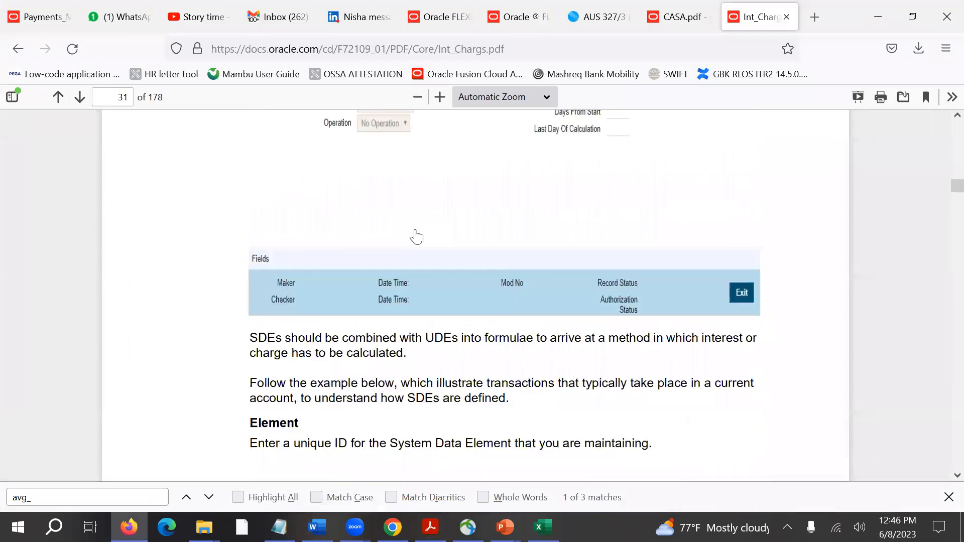
scroll(417, 230, "up", 12)
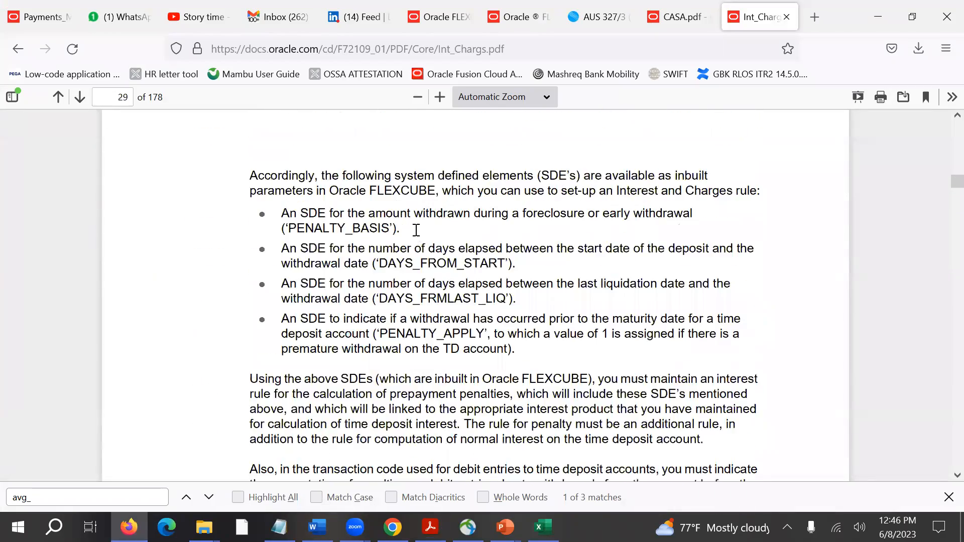
scroll(417, 232, "down", 4)
scroll(417, 234, "down", 5)
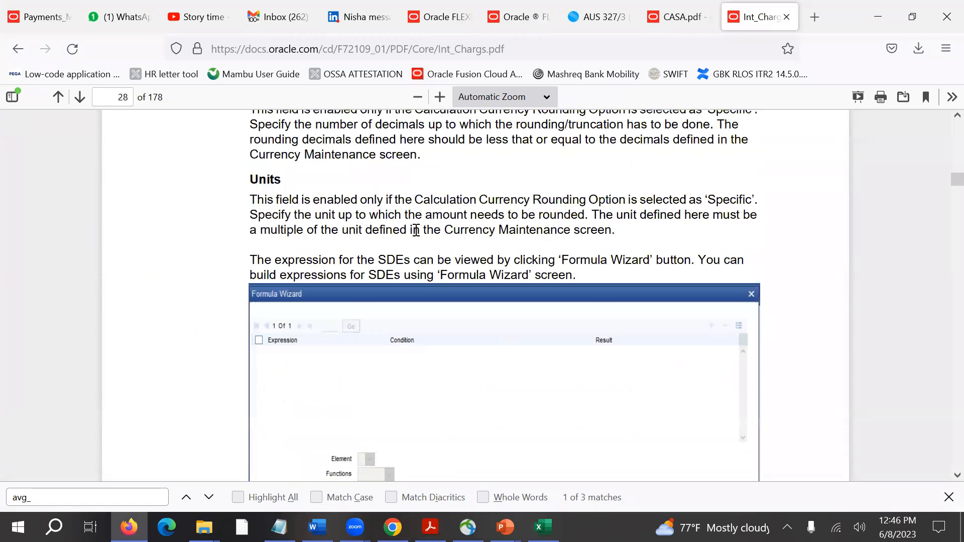
scroll(416, 234, "up", 20)
scroll(416, 234, "up", 20)
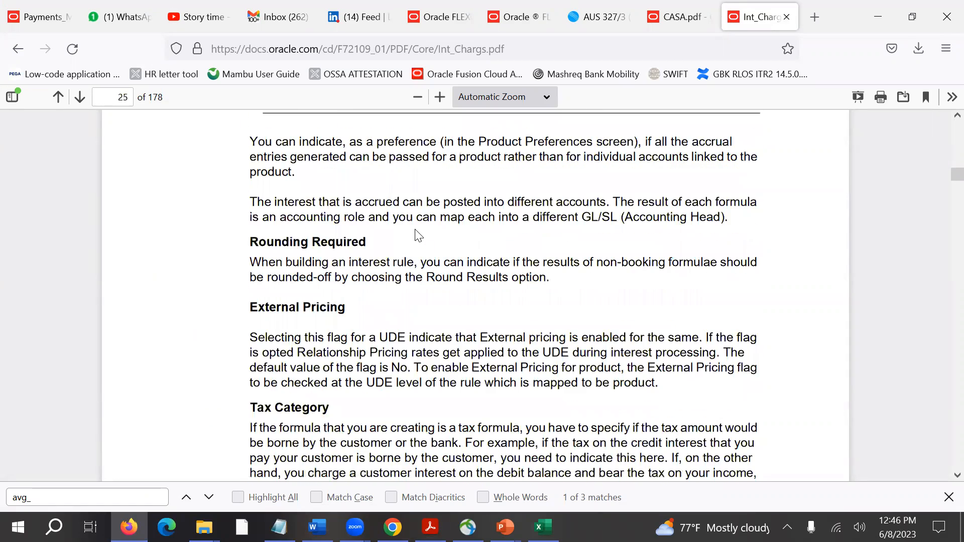
scroll(417, 235, "up", 10)
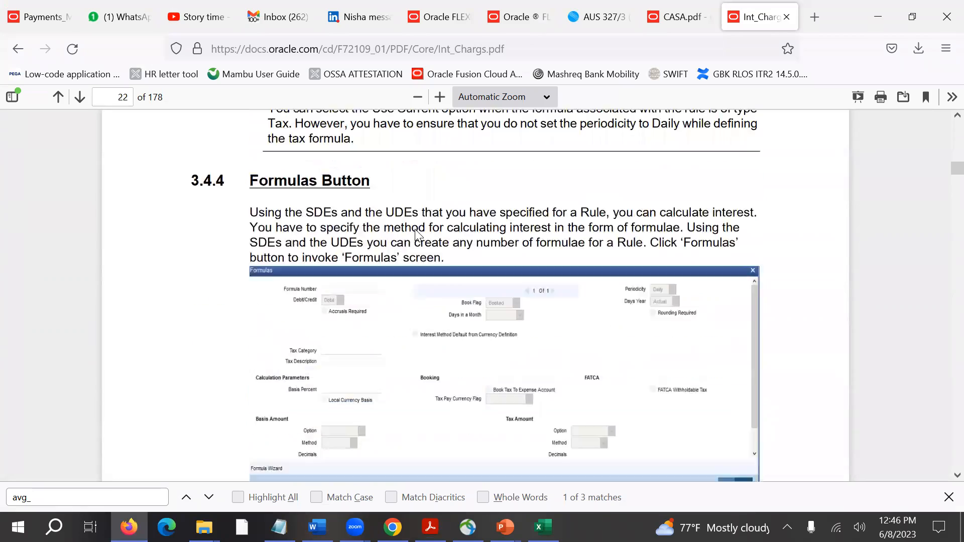
scroll(416, 235, "down", 3)
scroll(416, 235, "up", 5)
scroll(416, 234, "up", 20)
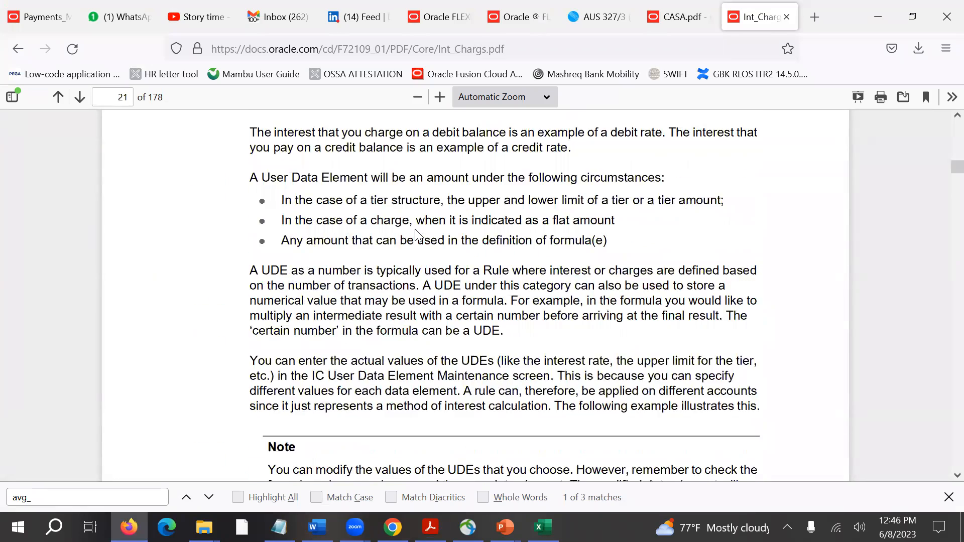
scroll(415, 229, "up", 2)
scroll(416, 231, "down", 10)
scroll(418, 232, "up", 2)
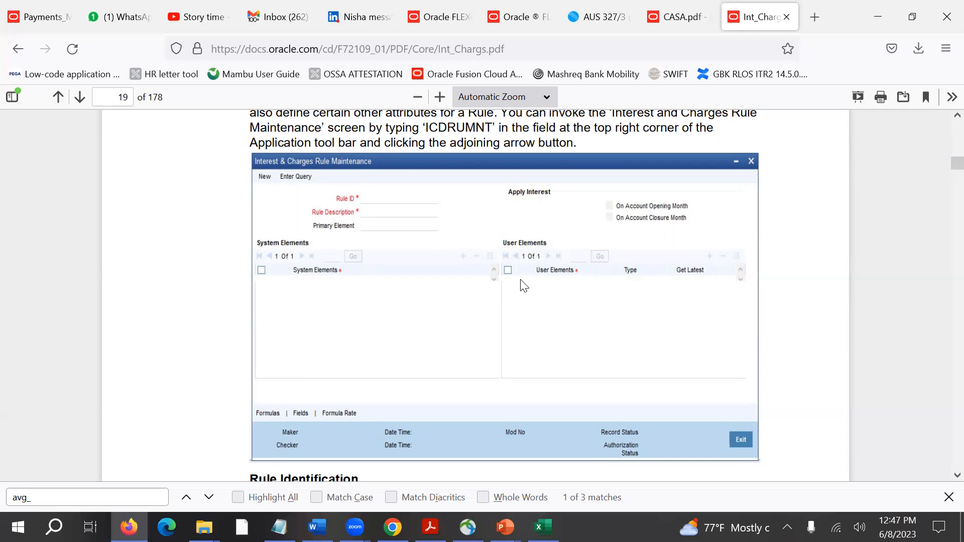
Switch to IC SAMPLES.xlsx in Excel, enter DLY_NET_CR_BAL in H7 of Sheet4 and fit column H to its contents.
key("alt+Tab")
key("alt+Tab")
key("alt+Tab")
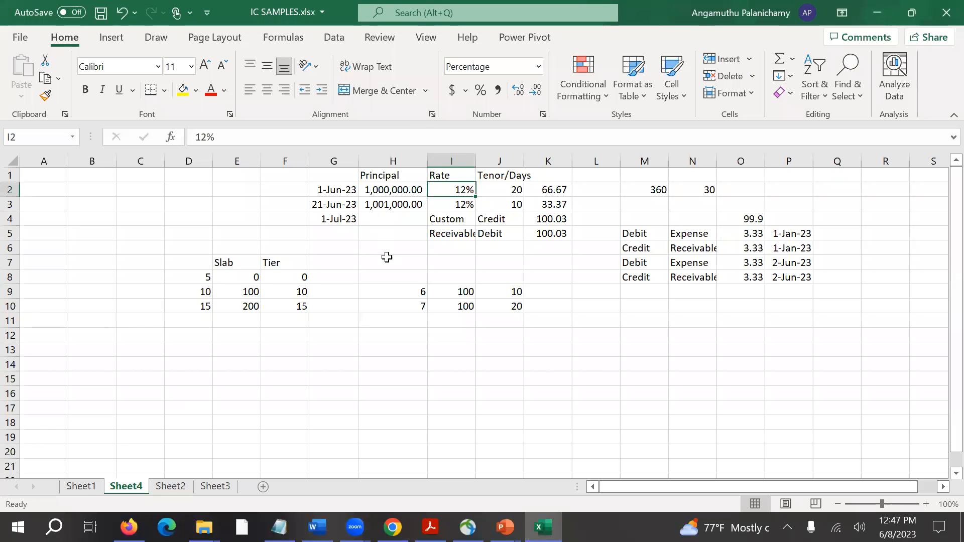
left_click(387, 257)
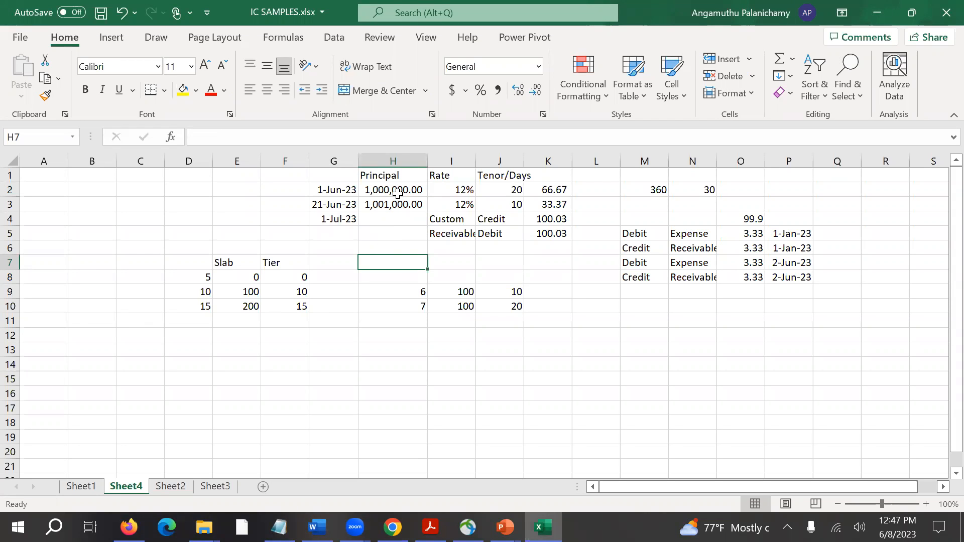
type("DLY_")
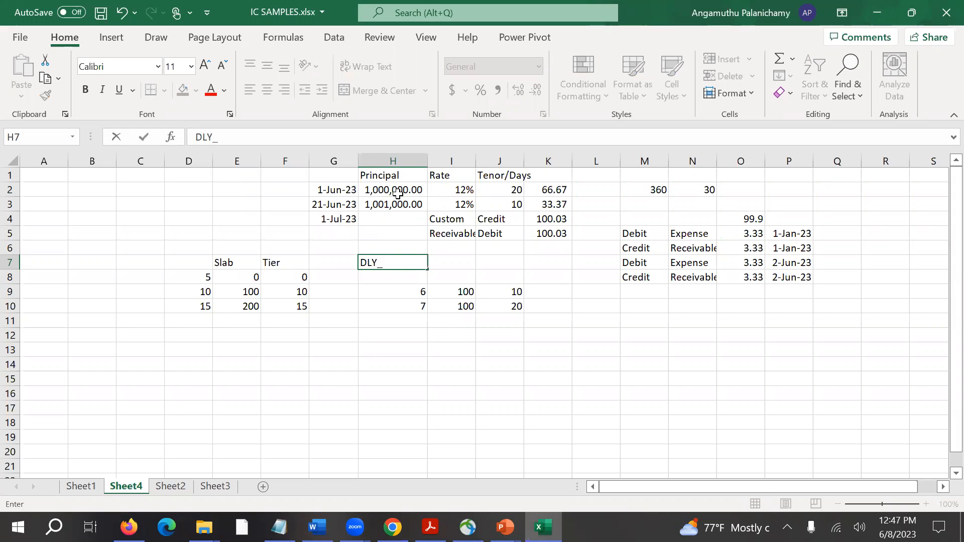
type("NET_CR_BAL")
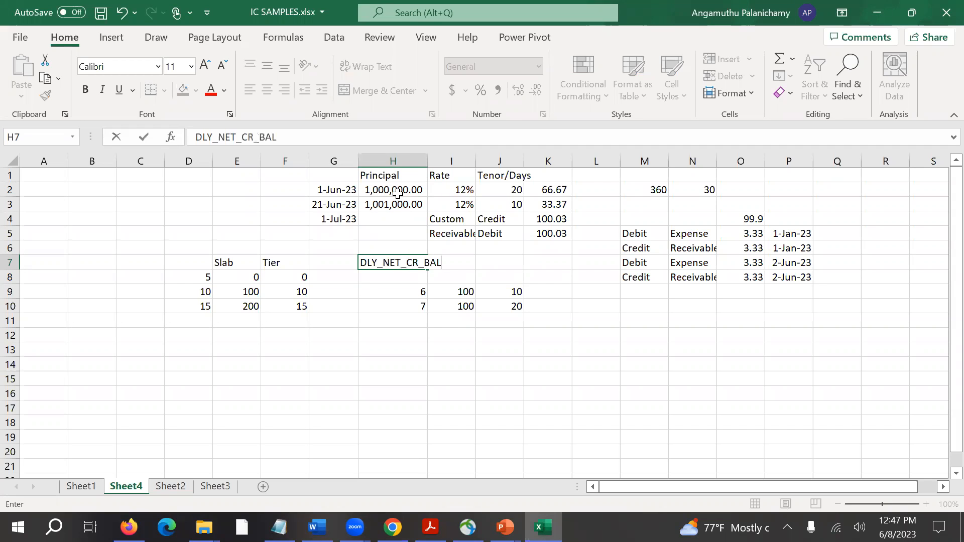
key("Return")
key("Up")
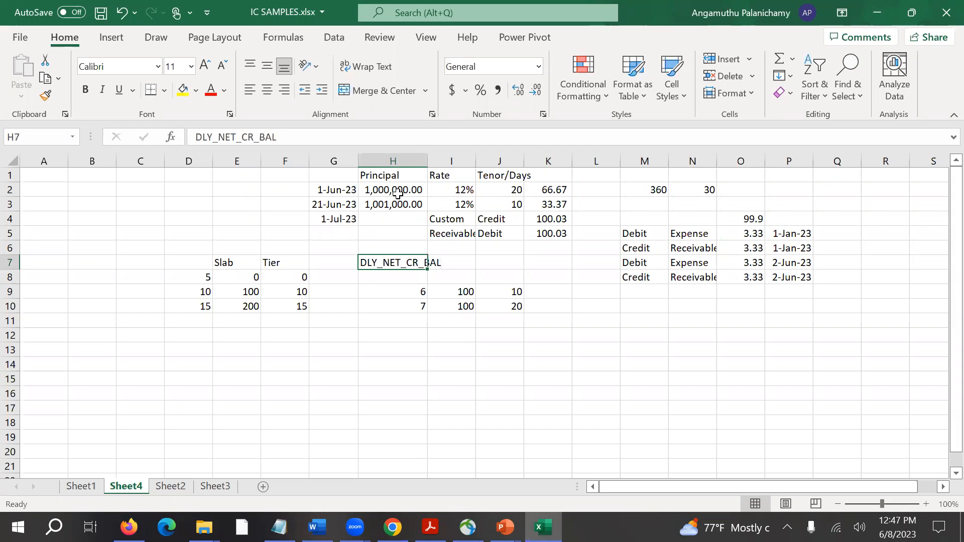
double_click(427, 160)
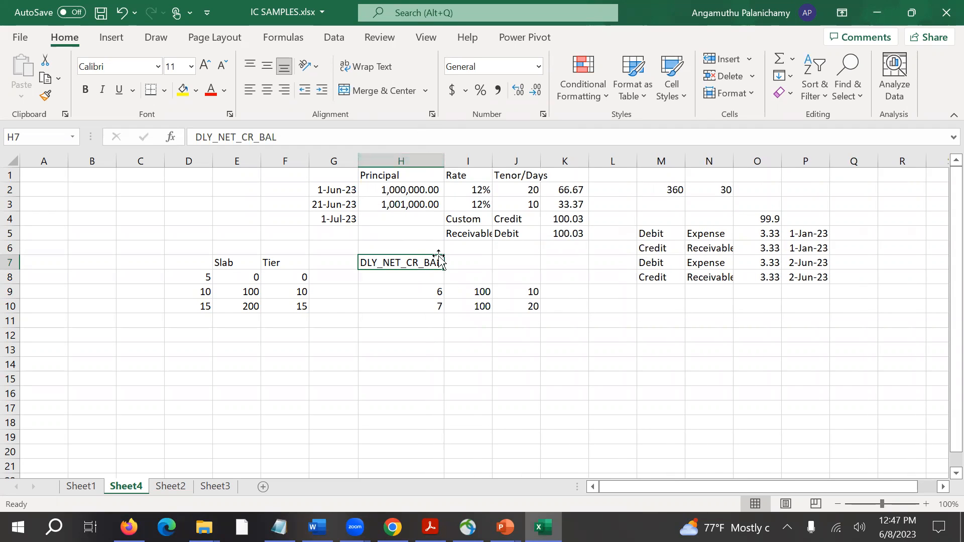
Enter CR_RATE in I7 and DAYS in J7, beside the daily net credit balance element.
left_click(398, 177)
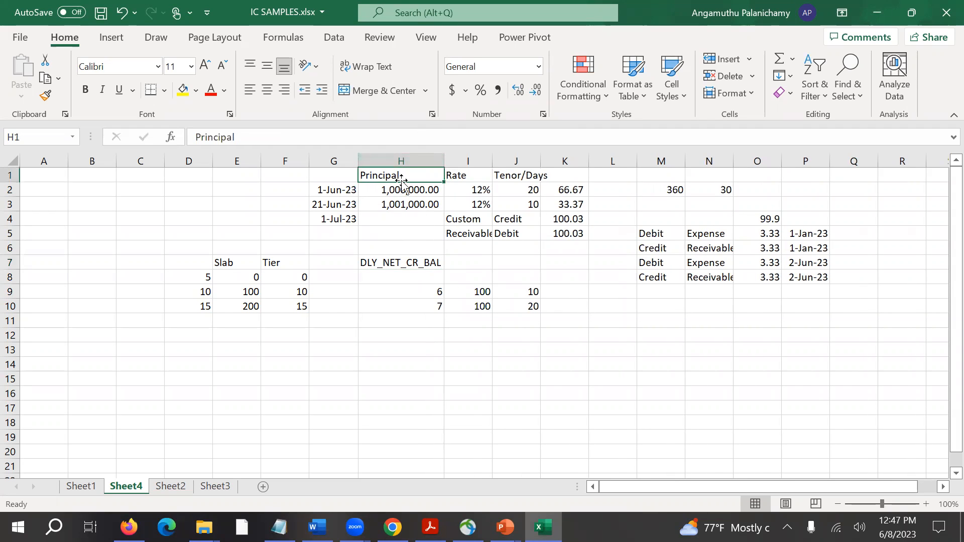
left_click(468, 274)
left_click(467, 257)
type("CR")
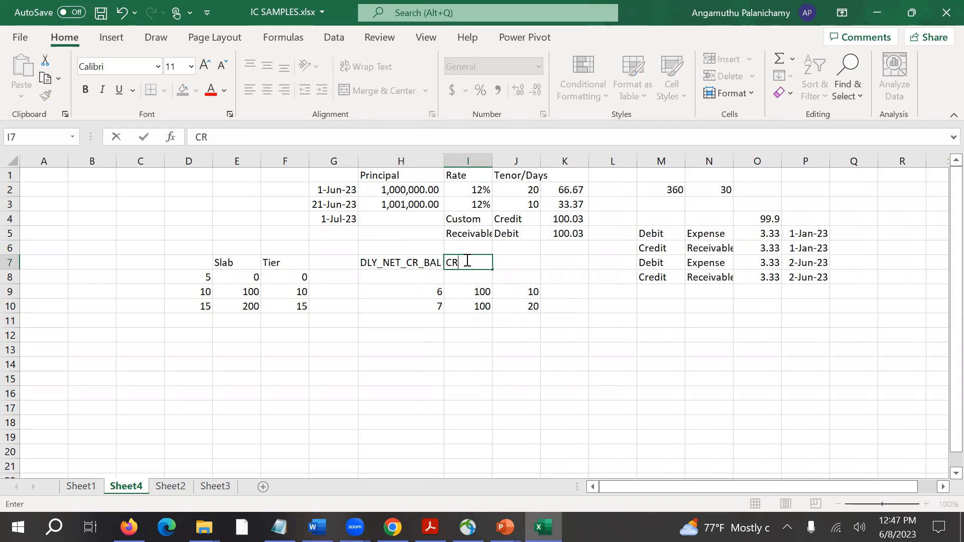
type("_RATE")
key("Tab")
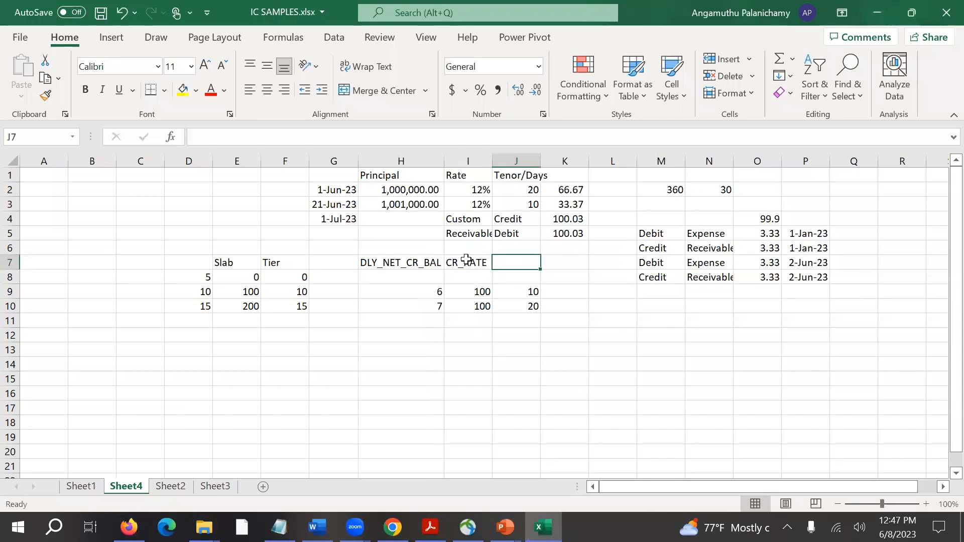
type("DAYS")
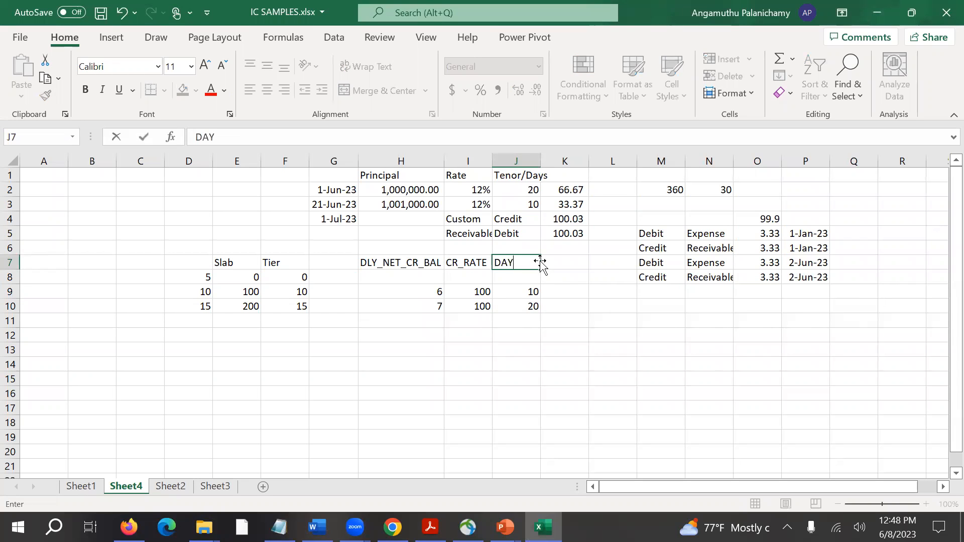
key("Return")
key("Up")
key("Left")
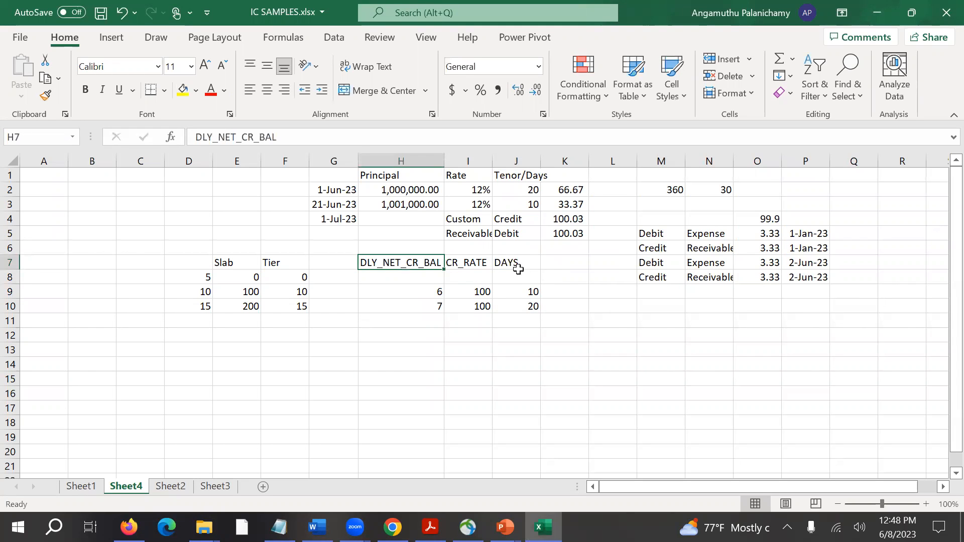
left_click(518, 271, "ctrl")
left_click(519, 261, "ctrl")
left_click(519, 261, "ctrl")
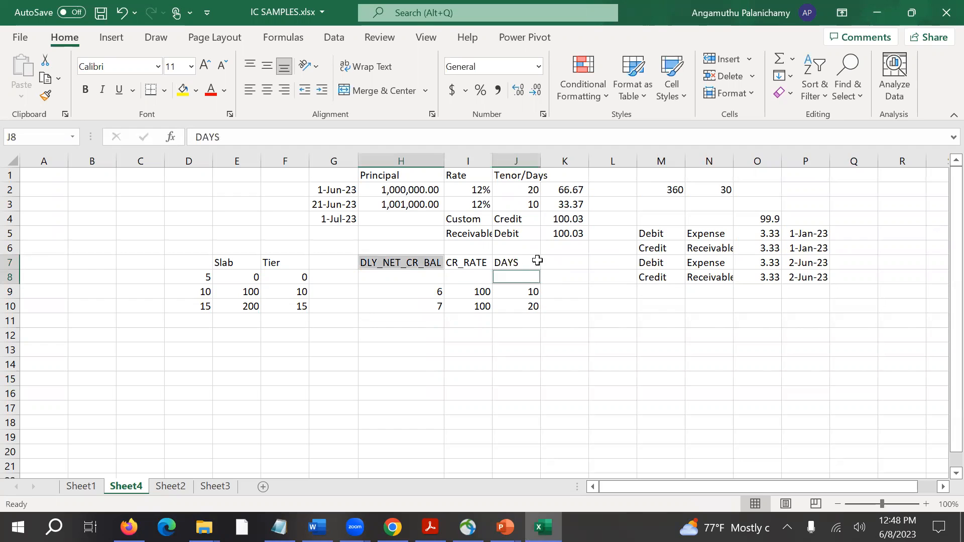
Examine the interest formula in K2, highlighting the 360 in its divisor, and leave the formula without editing it.
left_click(567, 189)
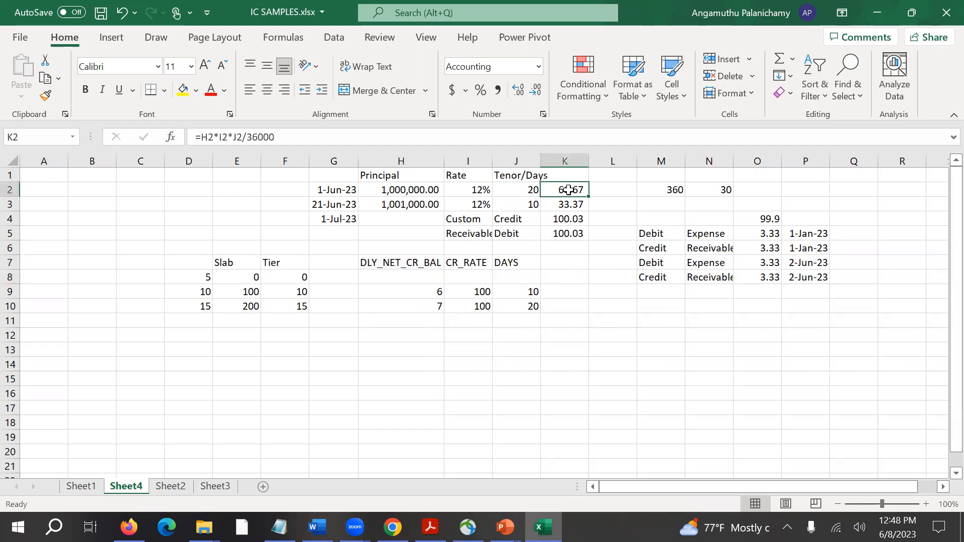
left_click(246, 139)
left_click_drag(246, 138, 264, 138)
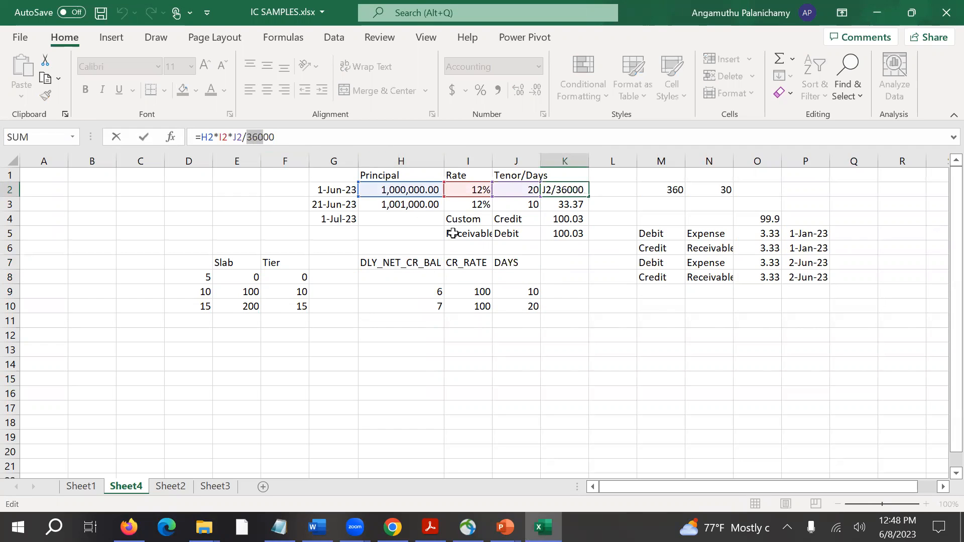
left_click(554, 266)
key("Escape")
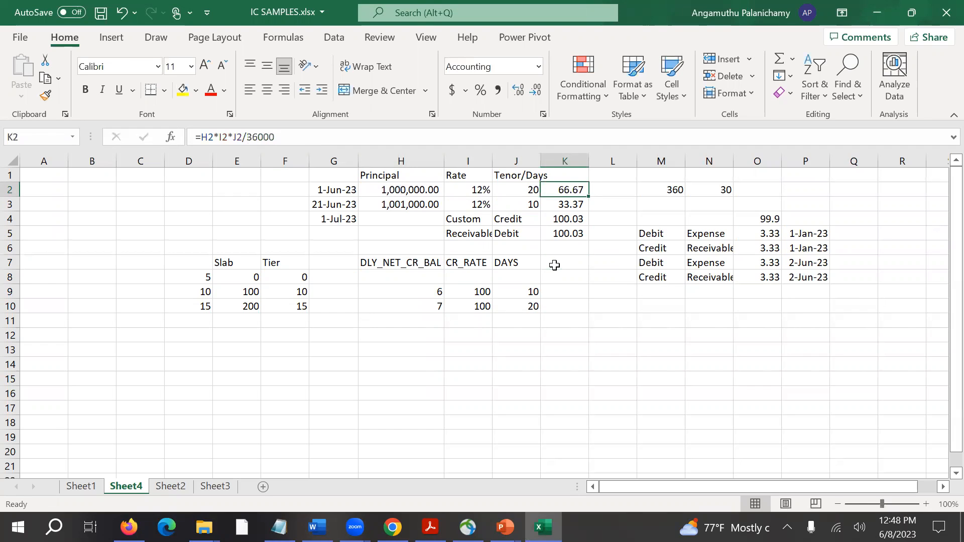
Enter YEAR in K7 as the last element of the row.
left_click(554, 265)
type("YEAR")
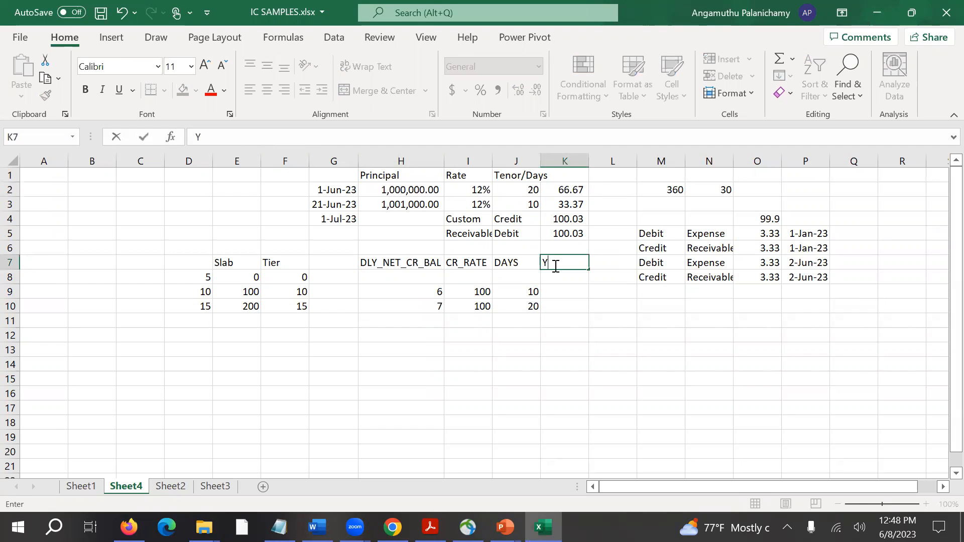
key("Return")
Fill the system elements DLY_NET_CR_BAL in H7 and DAYS and YEAR in J7:K7 with yellow.
key("Up")
key("Left")
key("Left")
key("Left")
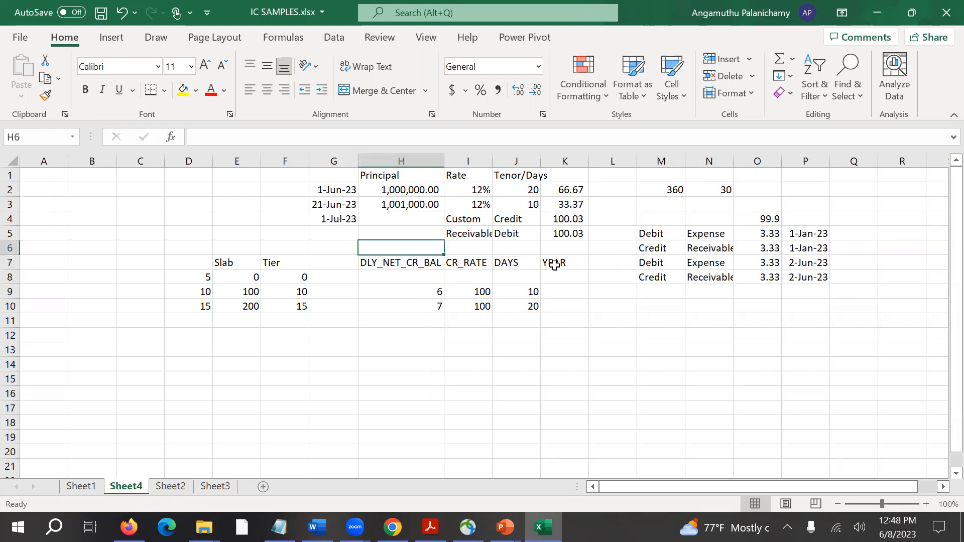
left_click(182, 90)
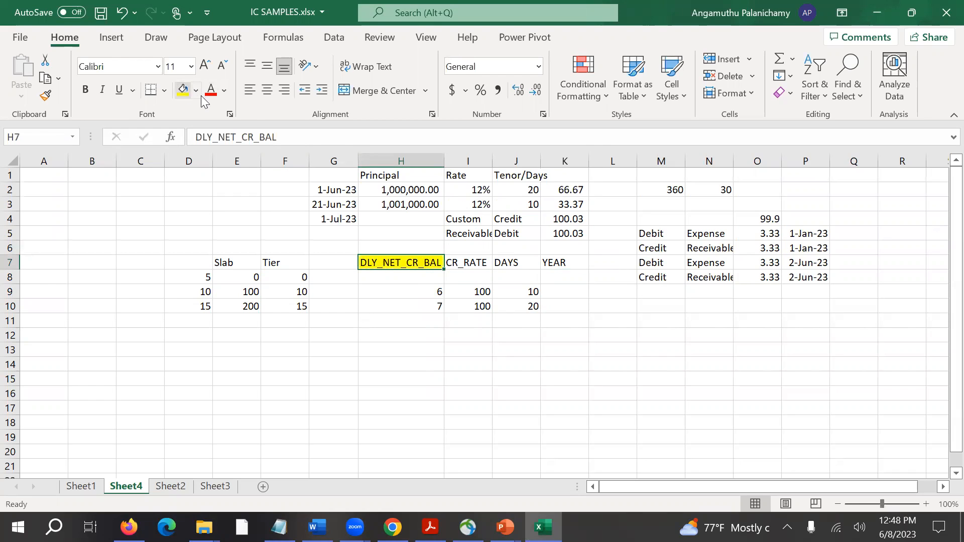
left_click_drag(502, 262, 545, 260)
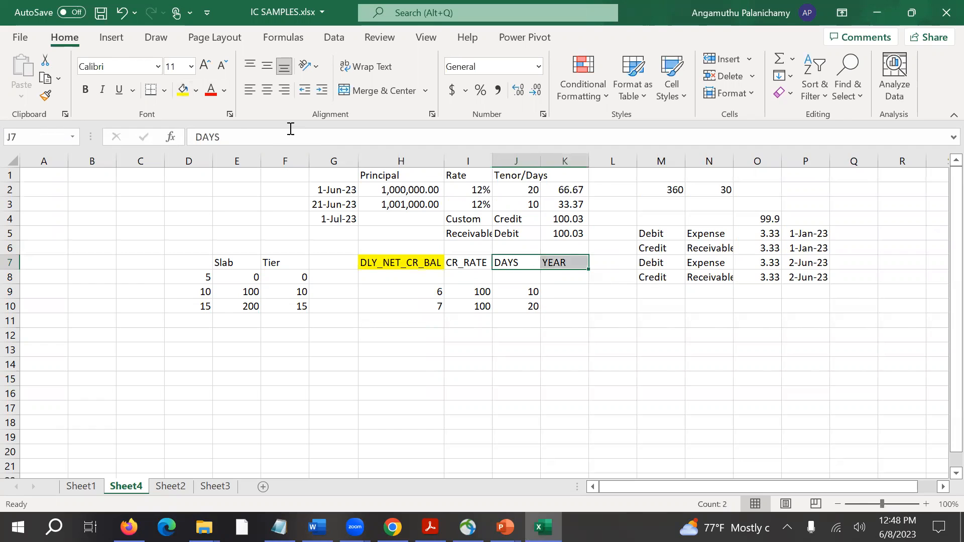
left_click(182, 90)
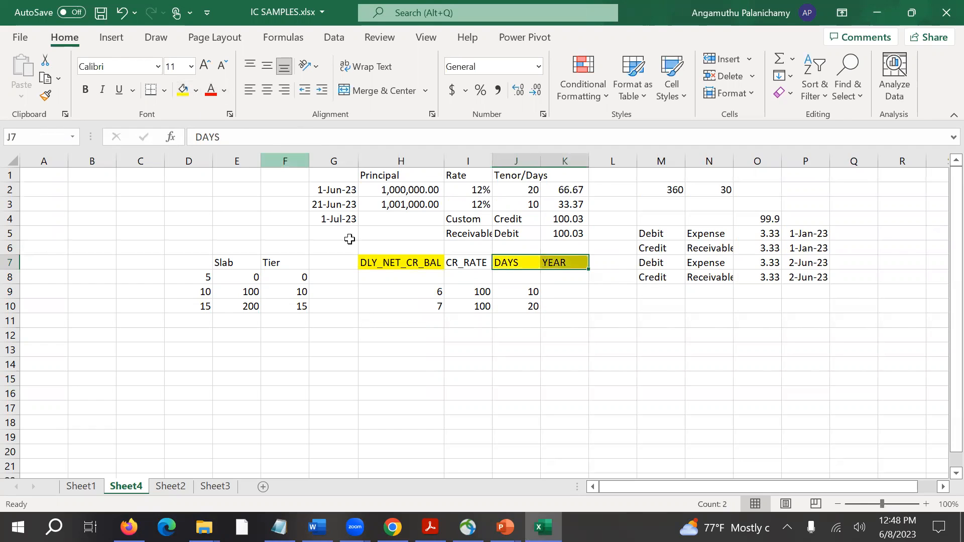
Compare the row 7 elements in Excel with the System Elements and User Elements lists on the Rule Maintenance screen in the Firefox PDF.
left_click(458, 259)
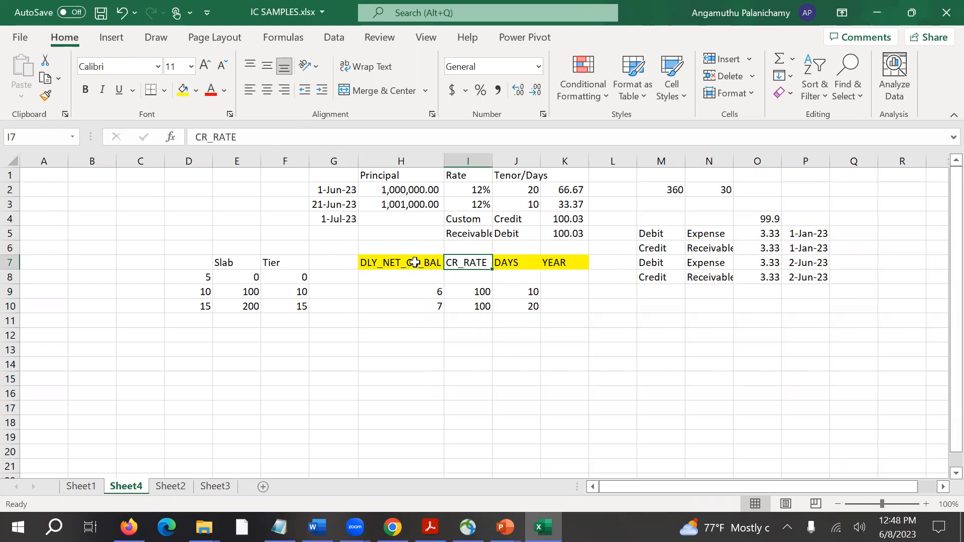
key("alt+Tab")
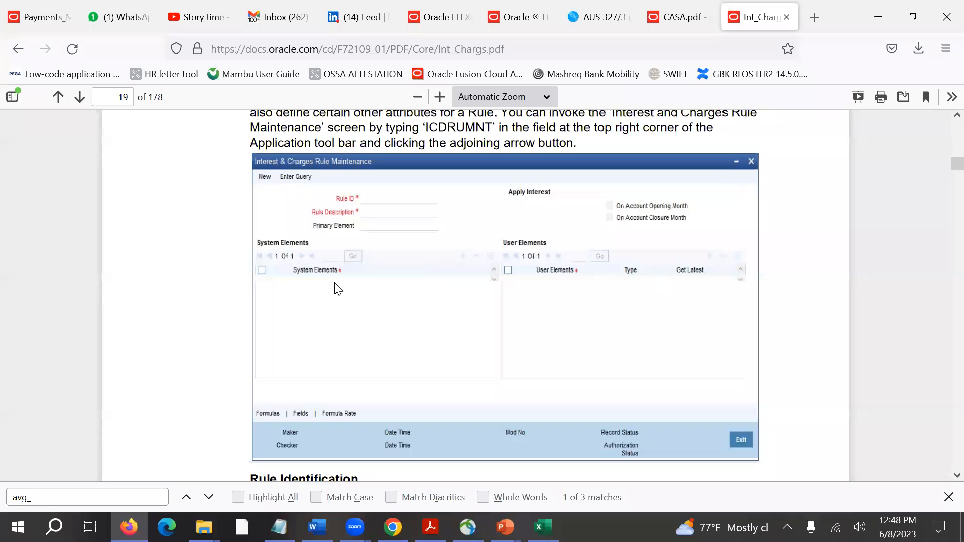
key("alt+Tab")
left_click(401, 265)
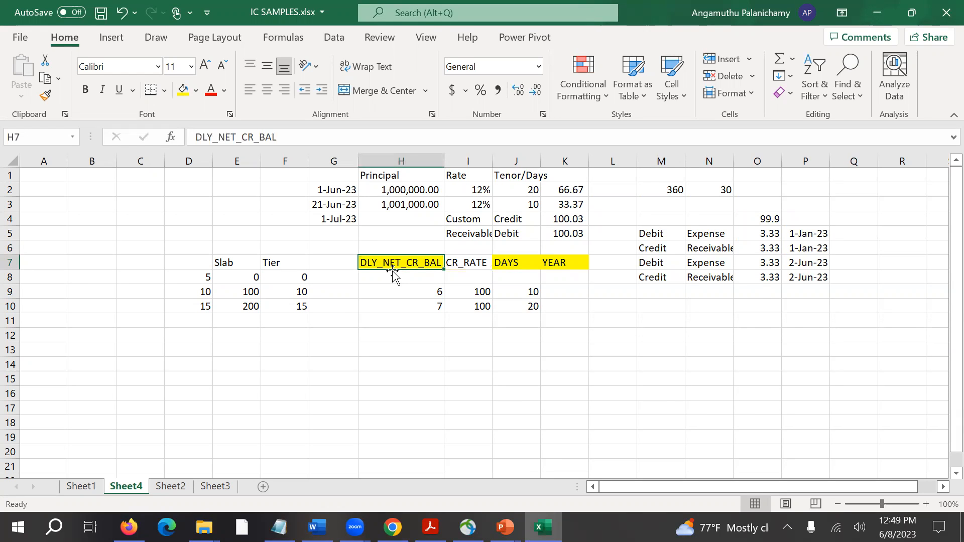
left_click(393, 277)
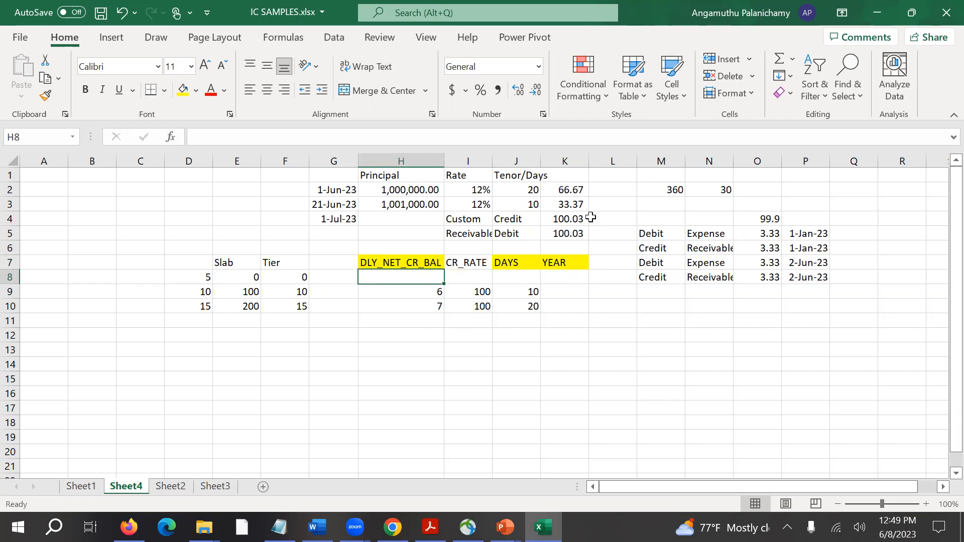
key("Up")
key("Right")
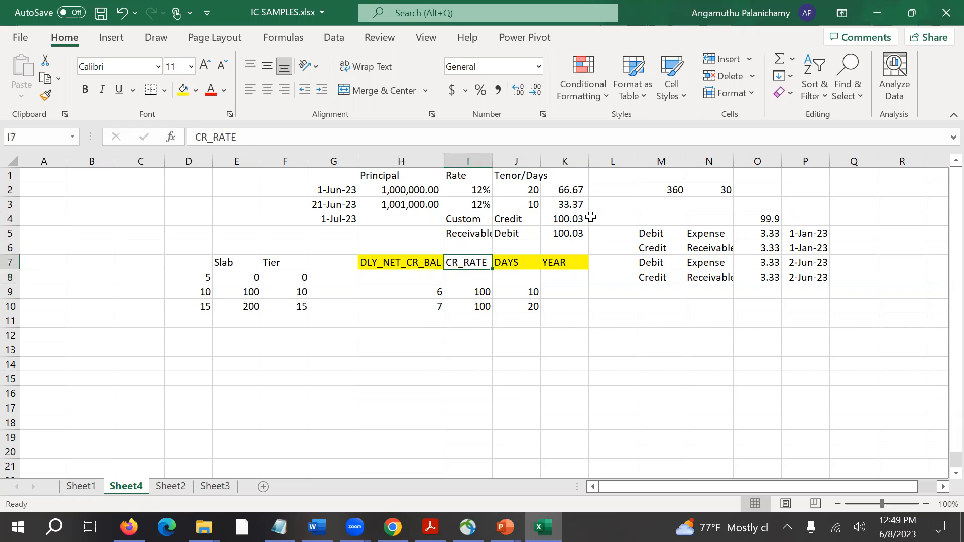
key("alt+Tab")
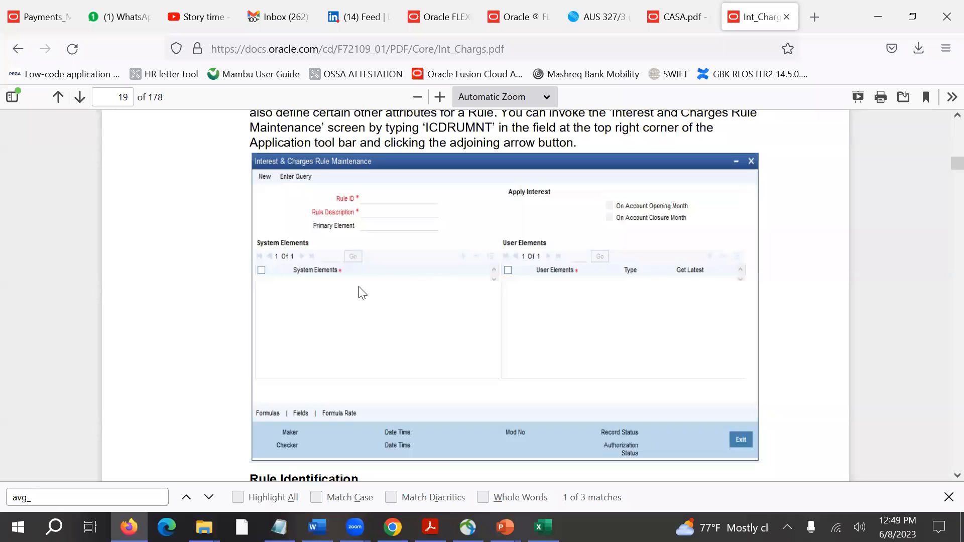
key("alt+Tab")
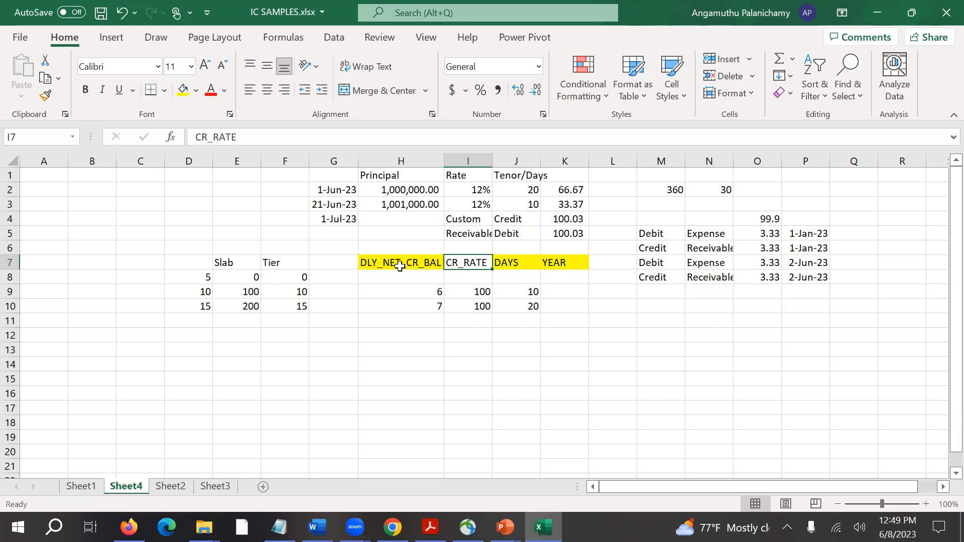
key("alt+Tab")
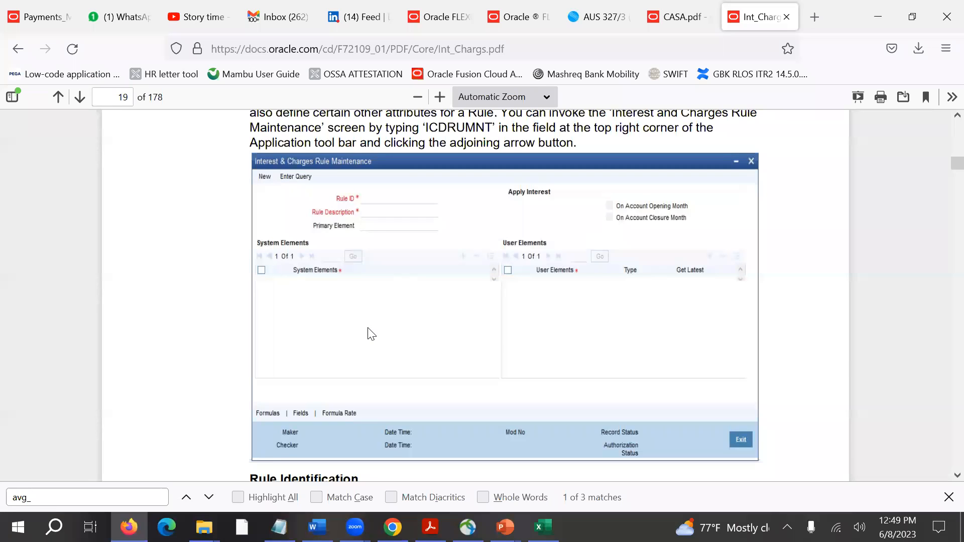
key("alt+Tab")
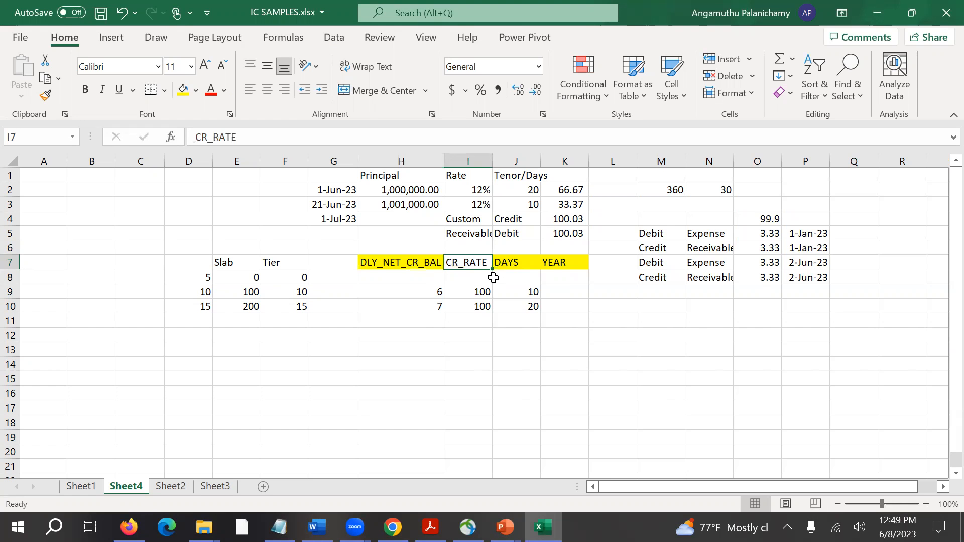
Switch to Int_Chargs.pdf in Firefox and locate the Formulas screen in section 3.4.4 on page 22.
key("alt+Tab")
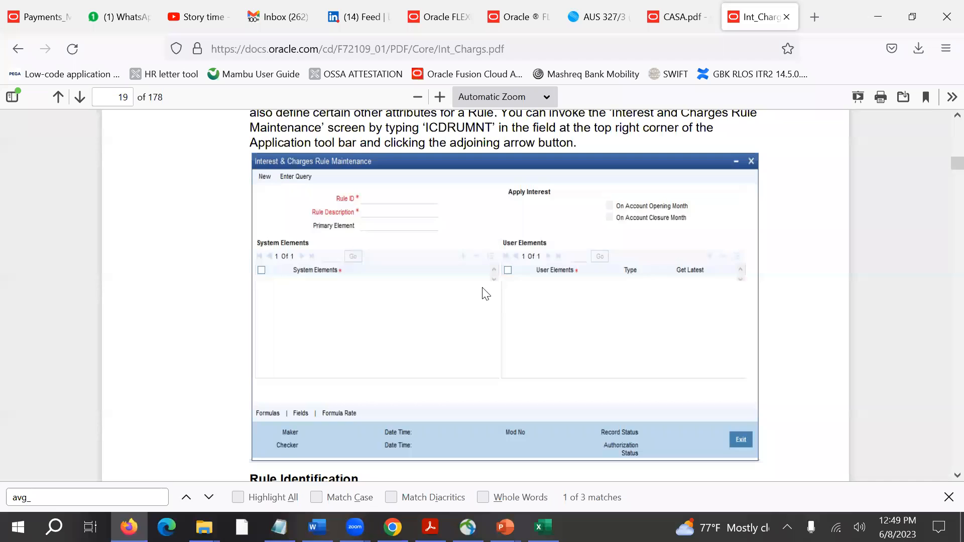
scroll(483, 288, "down", 6)
scroll(482, 288, "up", 3)
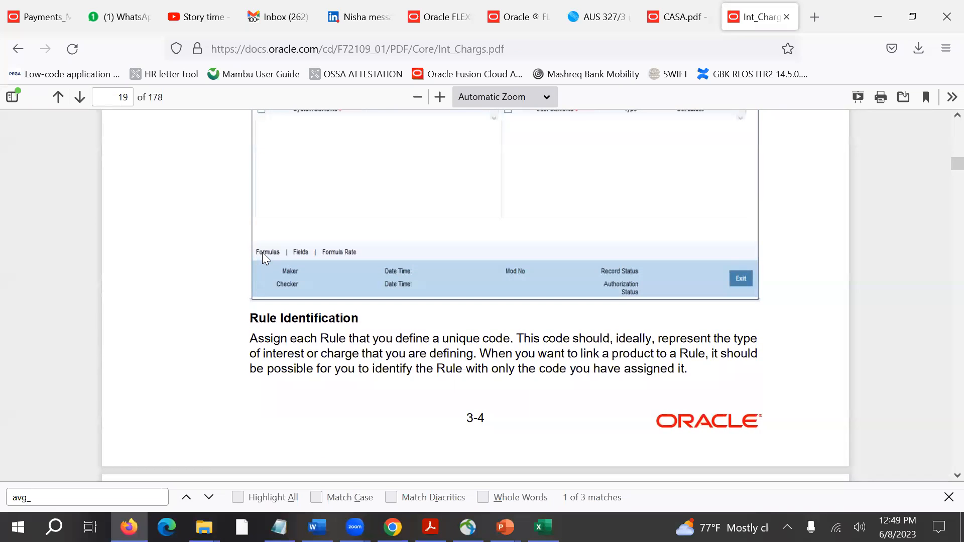
scroll(263, 251, "down", 10)
scroll(264, 254, "down", 15)
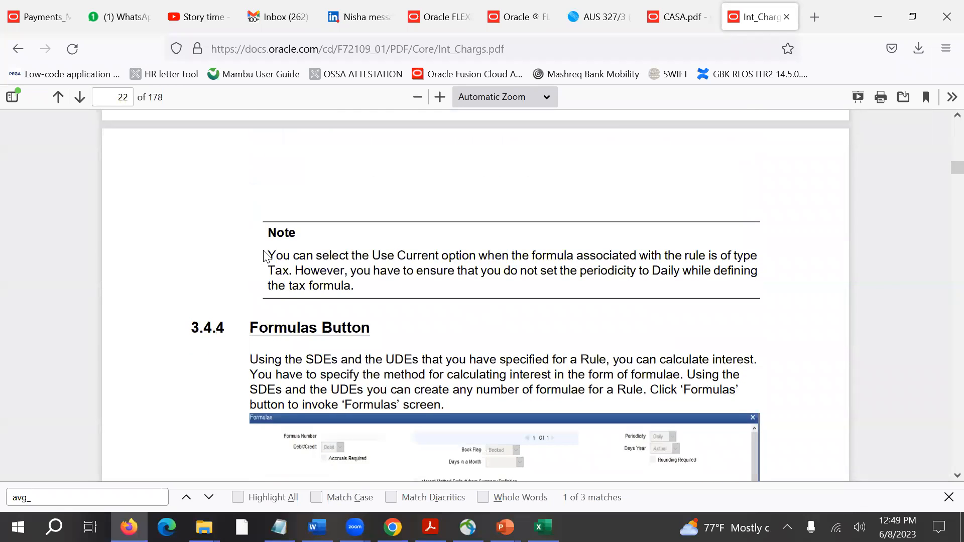
scroll(266, 256, "down", 4)
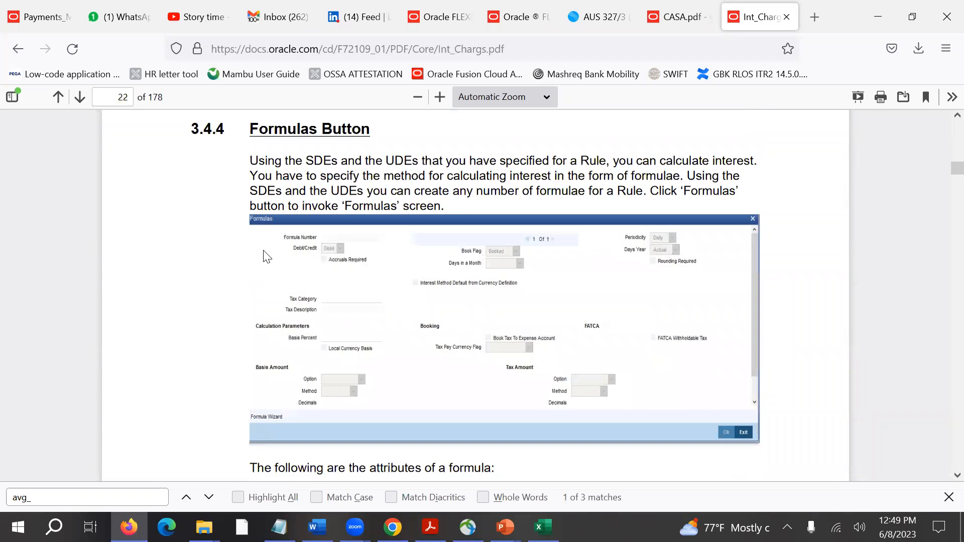
Check the Formula points on the Interest & Charges slide in PowerPoint, then return to the Formulas screen in the Firefox PDF.
key("alt+Tab")
key("alt+Tab")
key("alt+Tab")
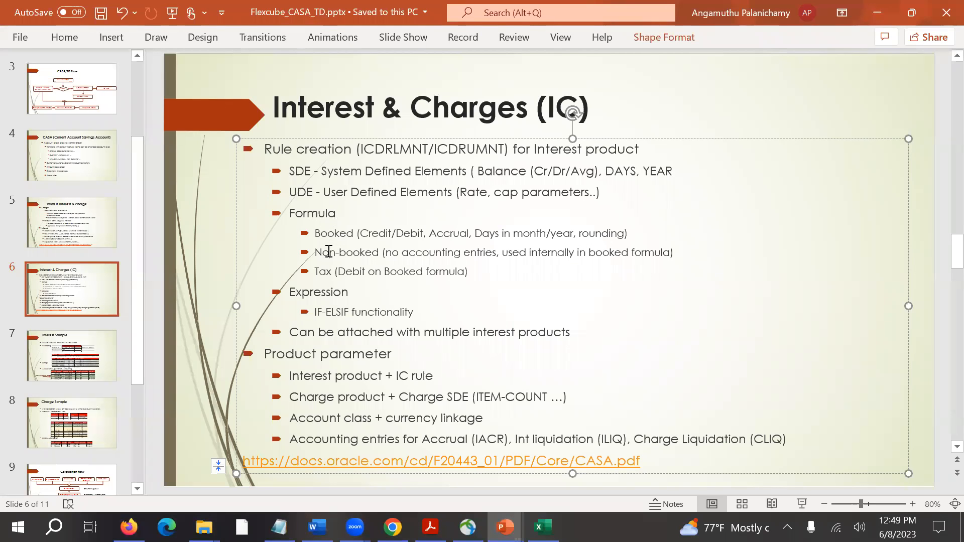
key("alt+Tab")
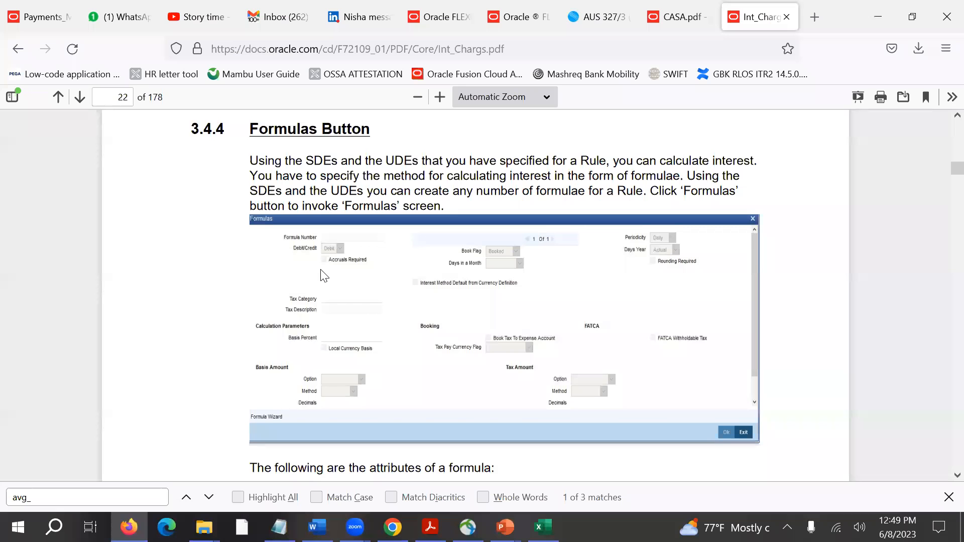
Switch to the Interest & Charges slide in PowerPoint and review the Booked and Non-booked points under Formula.
scroll(330, 264, "up", 1)
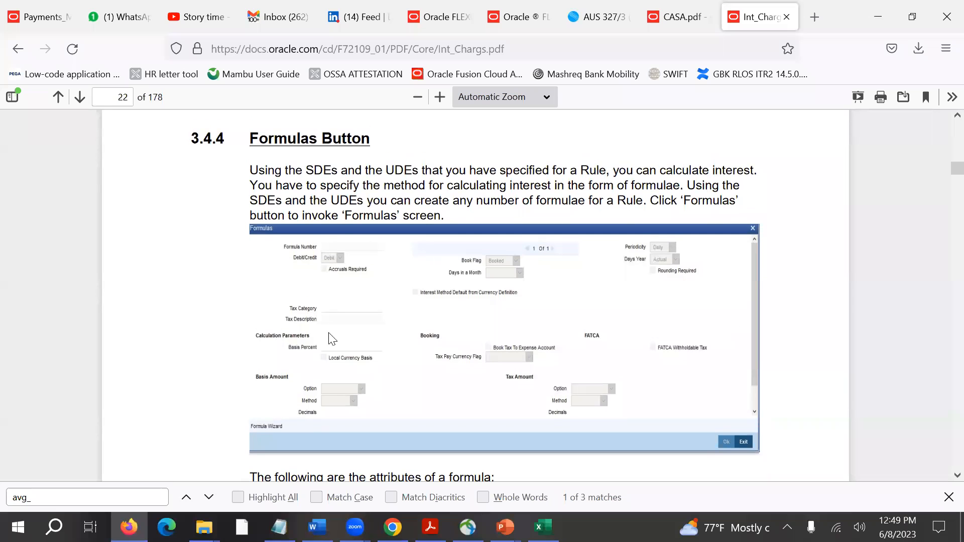
key("alt+Tab")
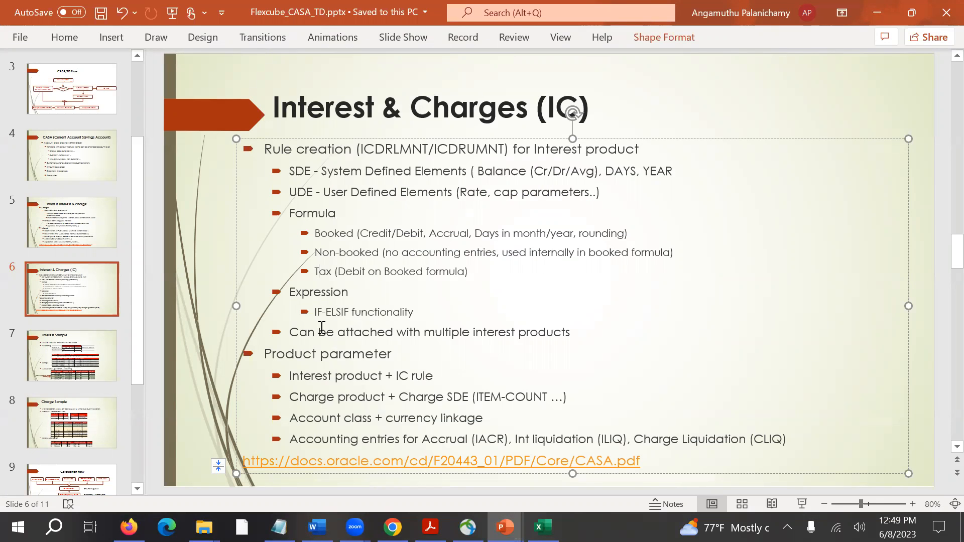
double_click(332, 235)
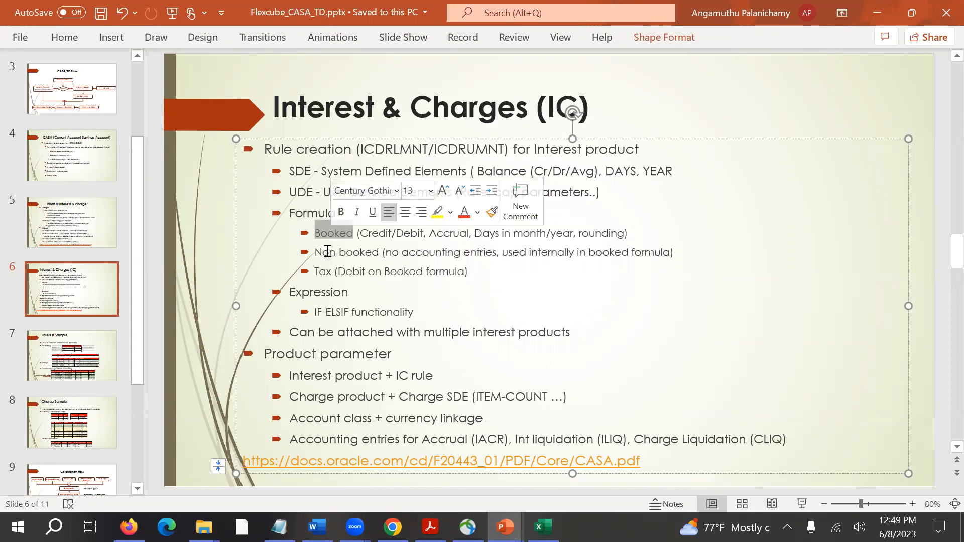
left_click(315, 253)
left_click_drag(315, 252, 378, 255)
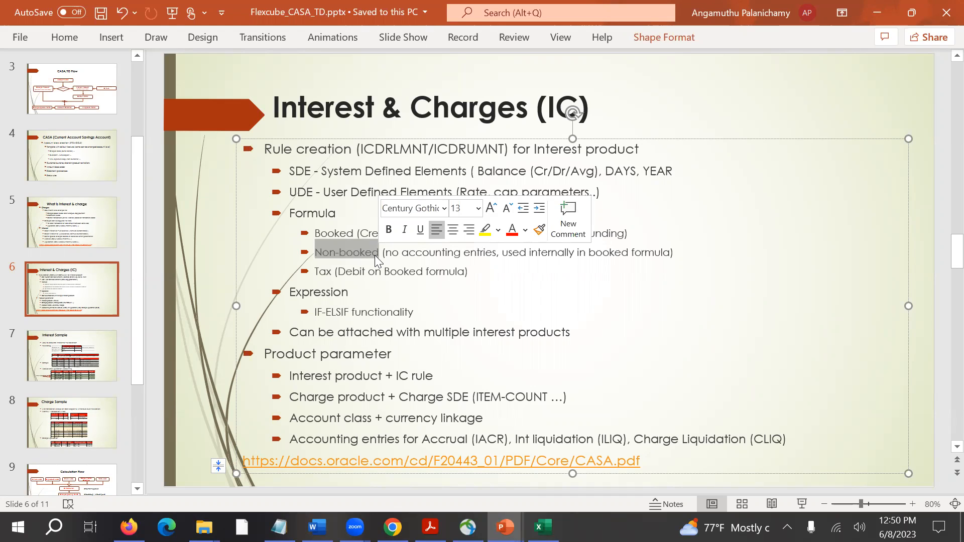
left_click(484, 262)
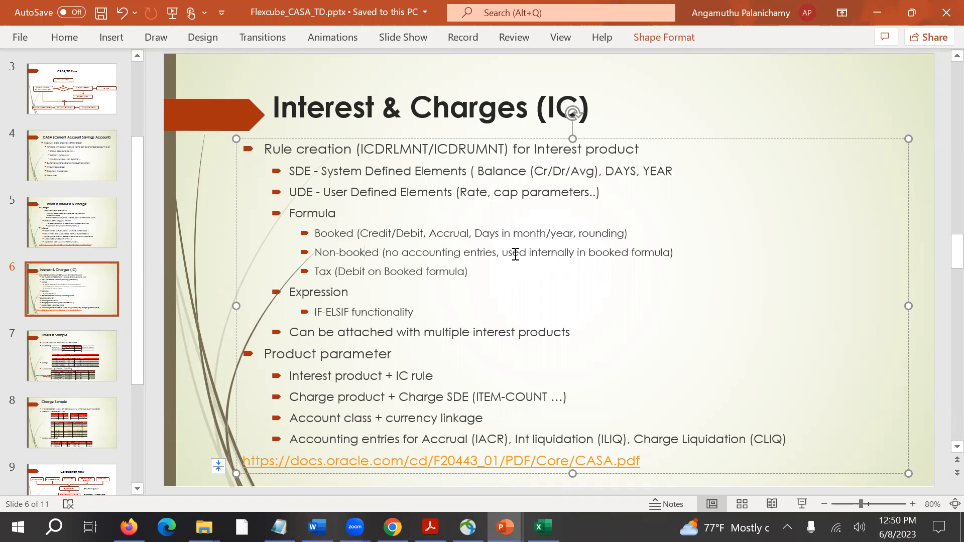
double_click(352, 234)
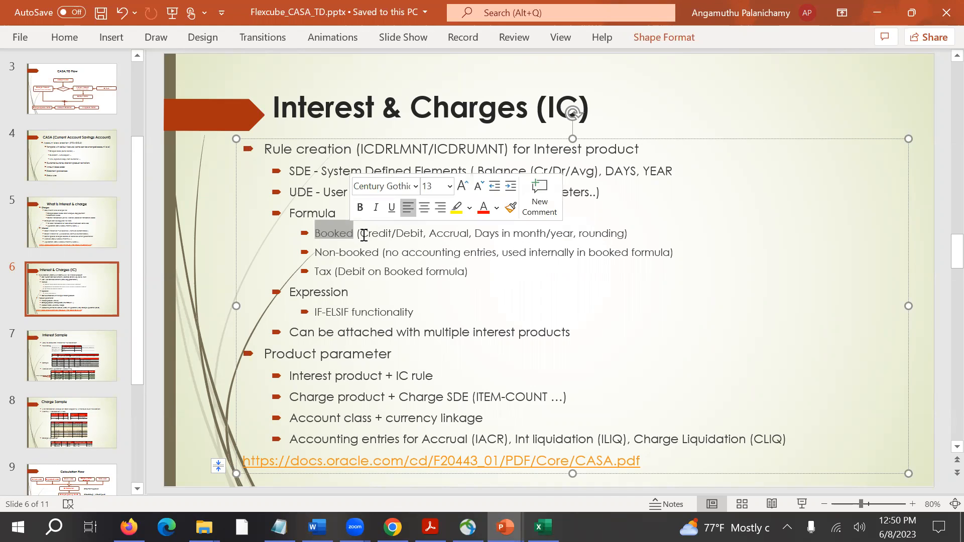
left_click(370, 233)
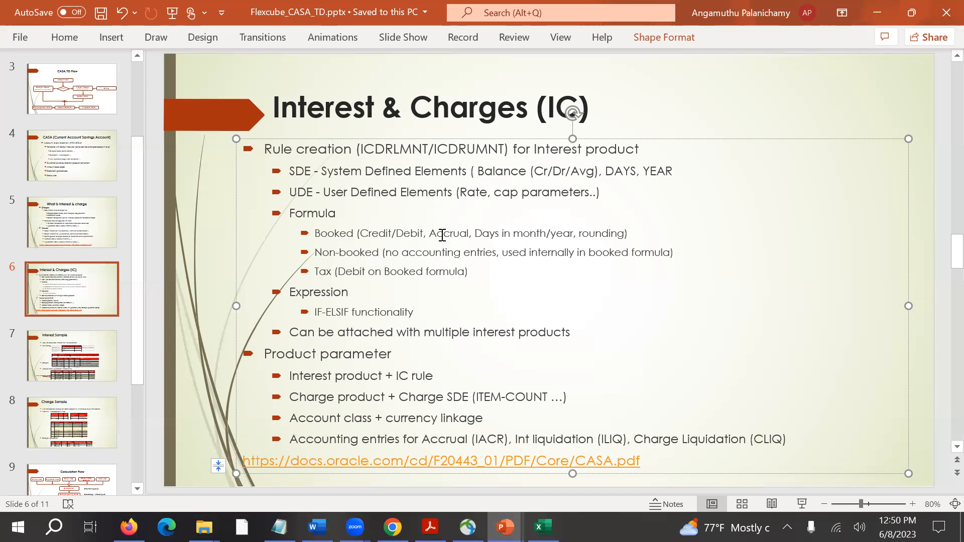
Enlarge the Formulas screen in the Firefox PDF to 160% and relate its day-count fields to the YEAR element on Sheet4 in Excel.
key("alt+Tab")
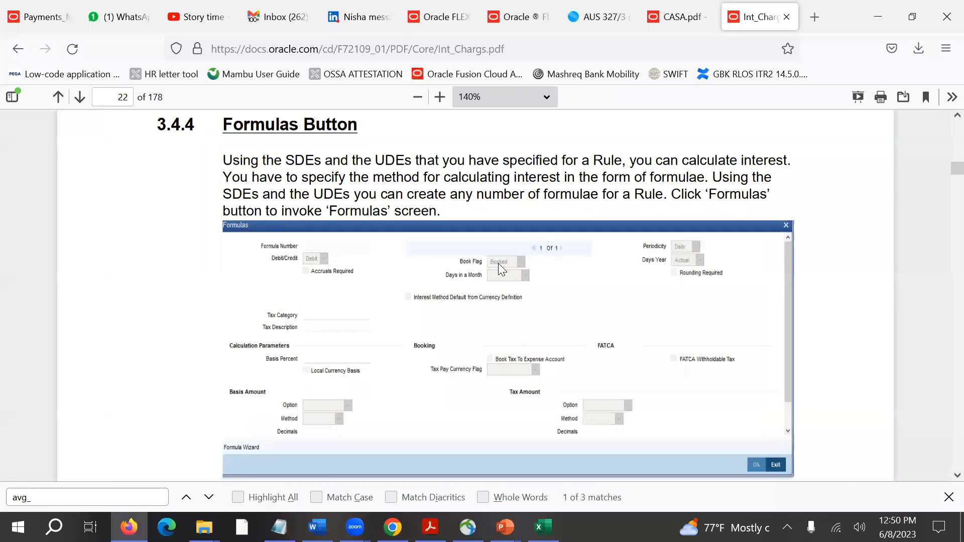
scroll(498, 263, "up", 1)
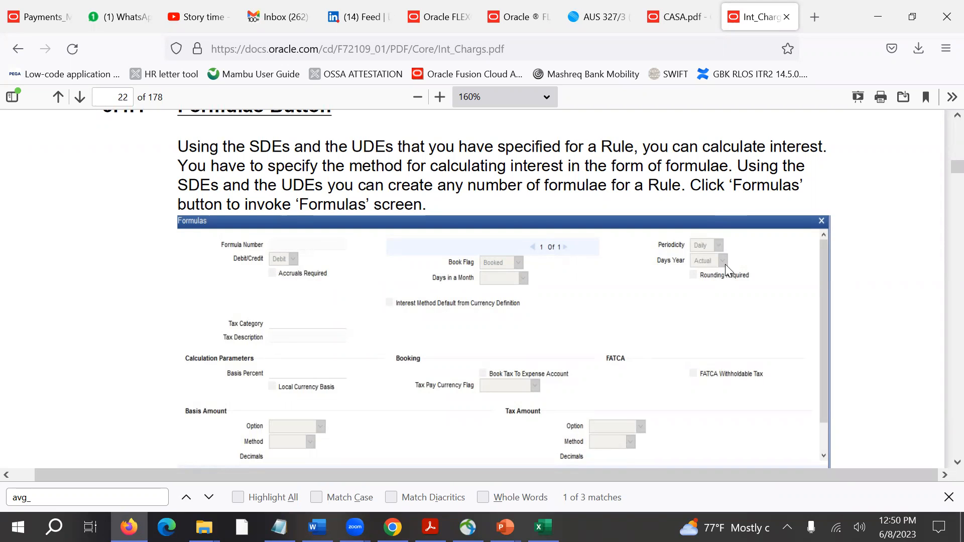
key("alt+Tab")
key("alt+Tab")
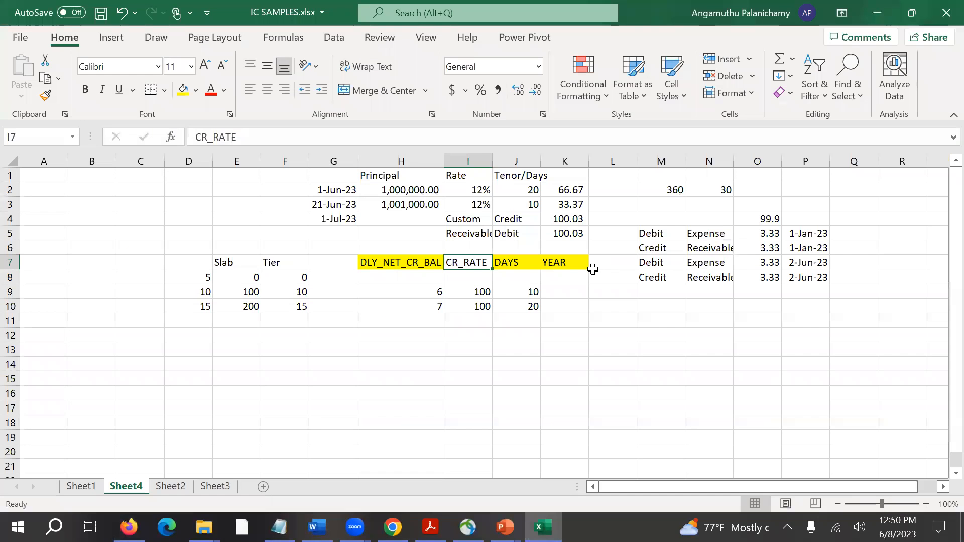
left_click(553, 264)
left_click(562, 274)
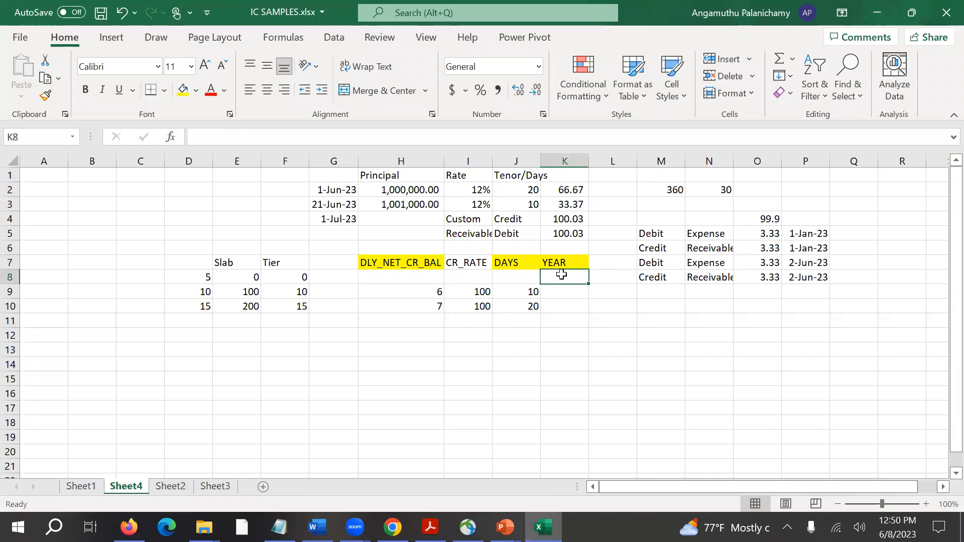
key("alt+Tab")
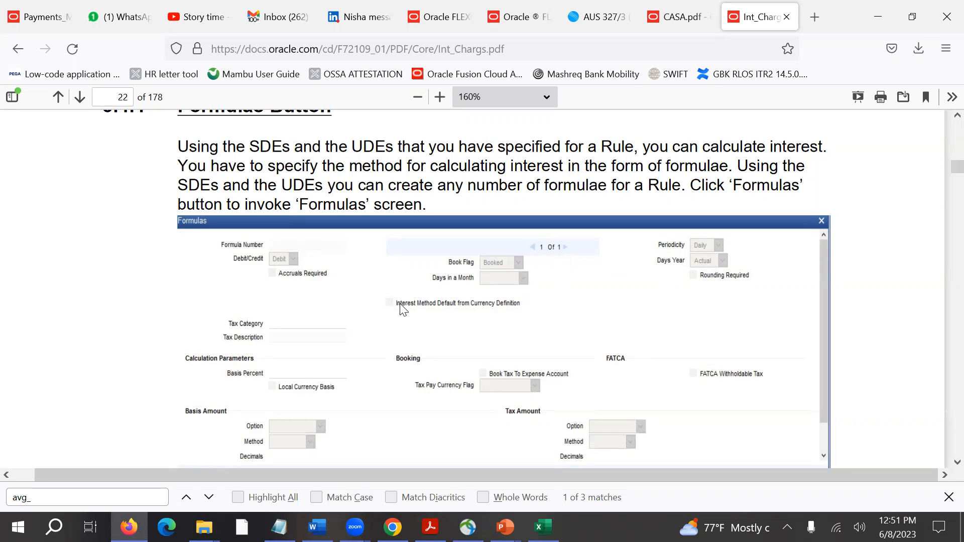
Switch to Sheet4 in Excel and enter the year bases 365 in L4 and 360 in L5.
key("alt+Tab")
key("Up")
key("Up")
key("Up")
key("Up")
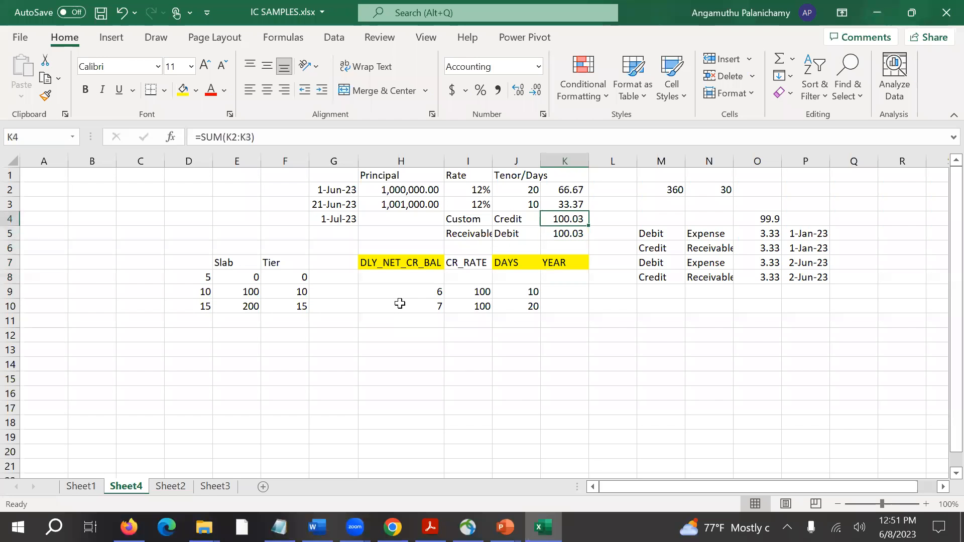
key("Right")
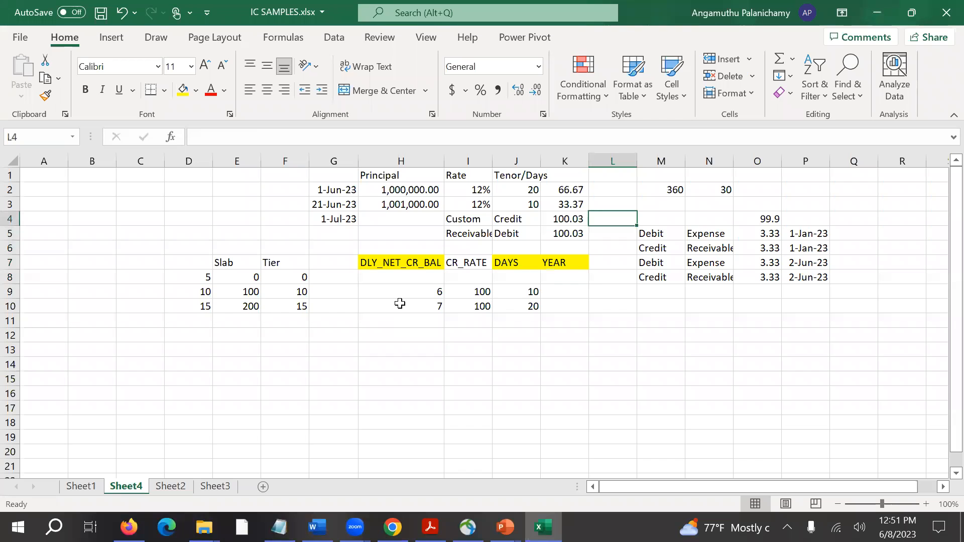
type("365")
key("Return")
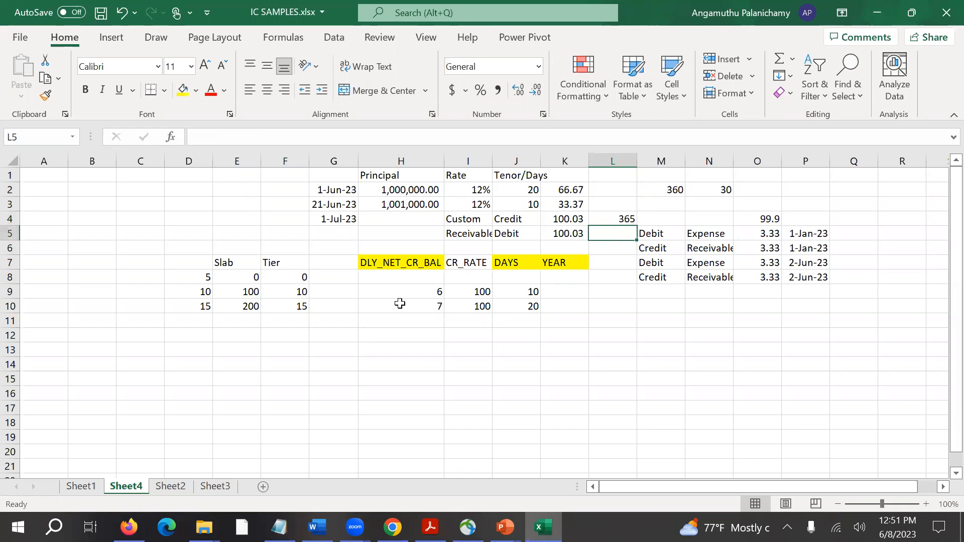
type("360")
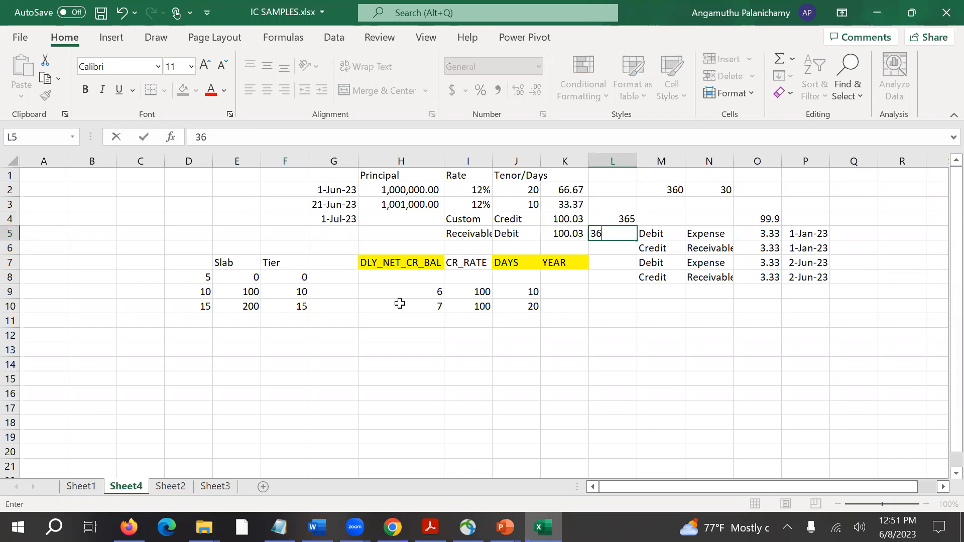
key("ctrl+Return")
Compare the Formulas screen in the Firefox PDF with the divisor in K3's interest formula and the YEAR element in K7 in Excel.
key("alt+Tab")
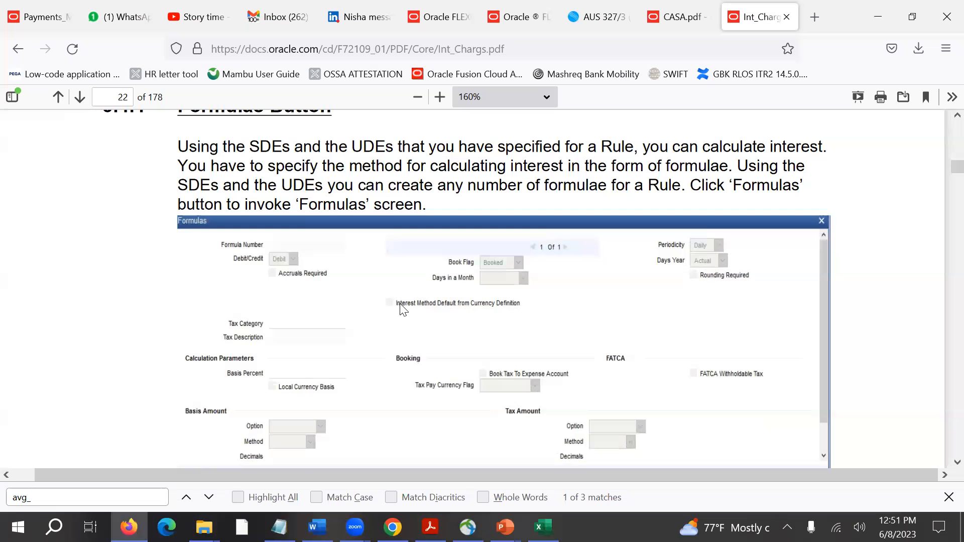
key("alt+Tab")
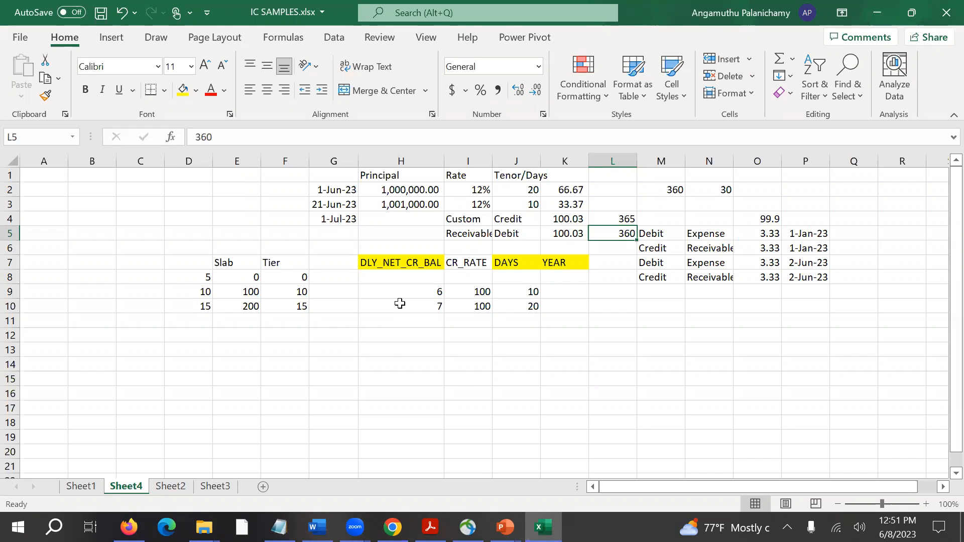
key("alt+Tab")
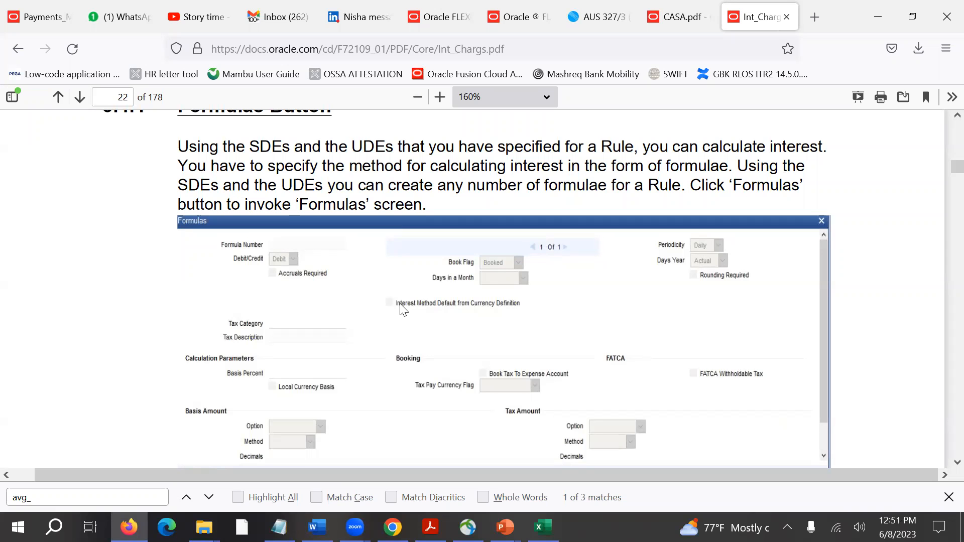
scroll(403, 309, "down", 1)
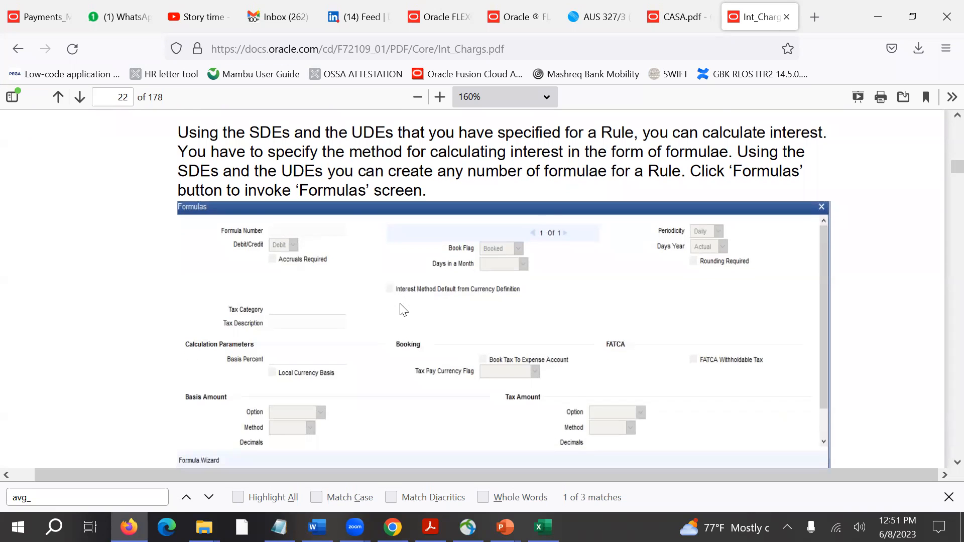
key("alt+Tab")
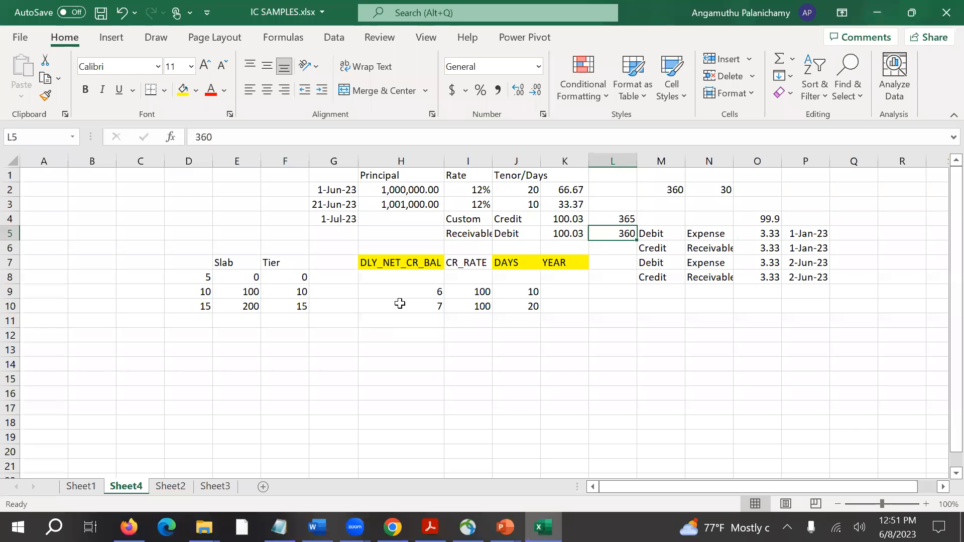
left_click(572, 200)
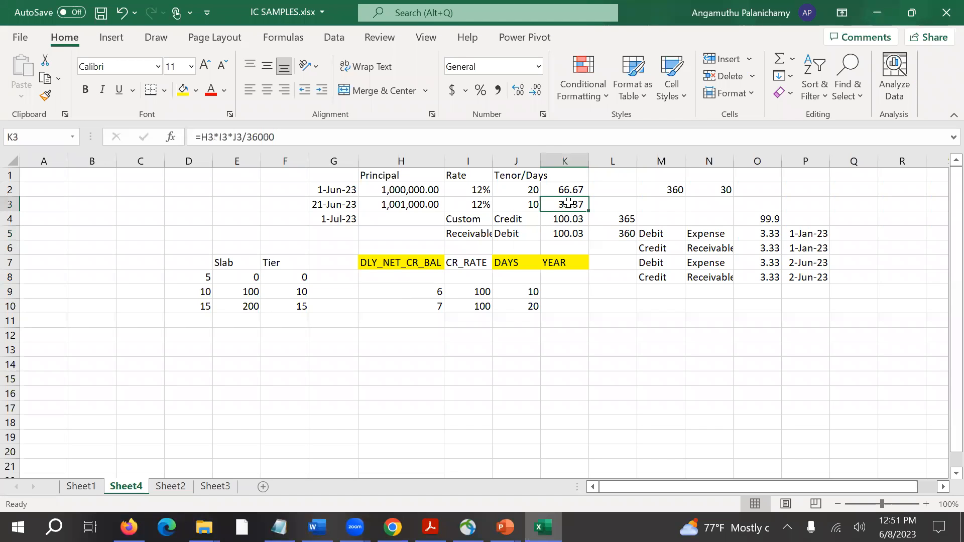
left_click(273, 143)
left_click_drag(286, 141, 269, 142)
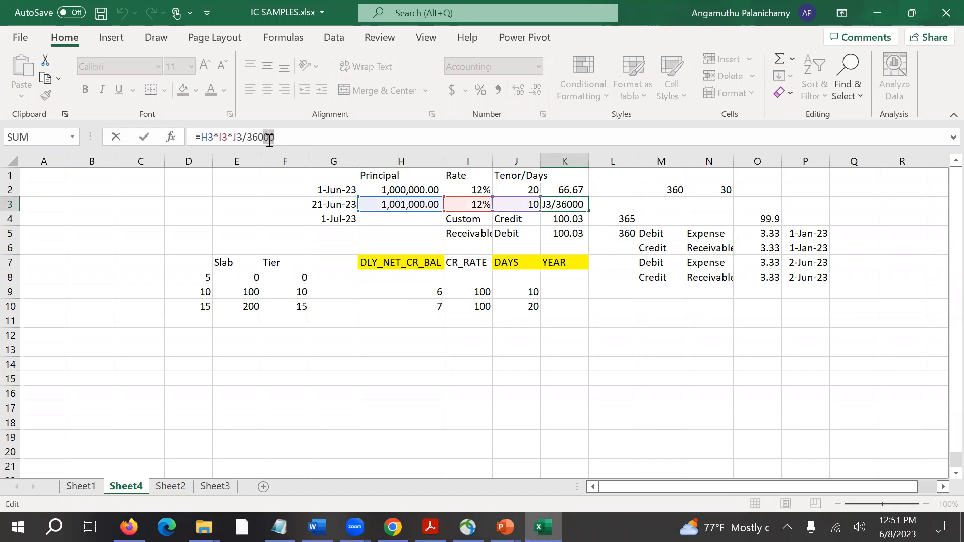
left_click(545, 263)
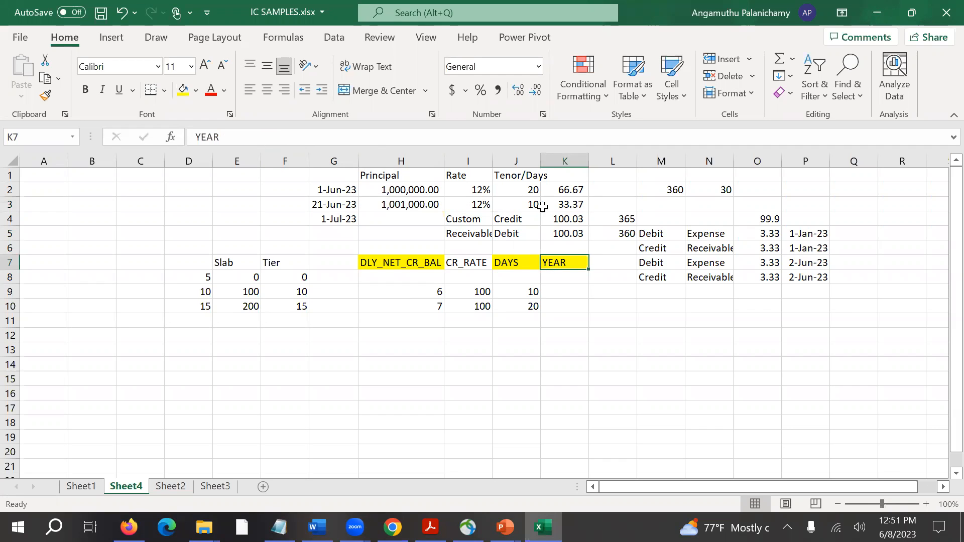
left_click(559, 204)
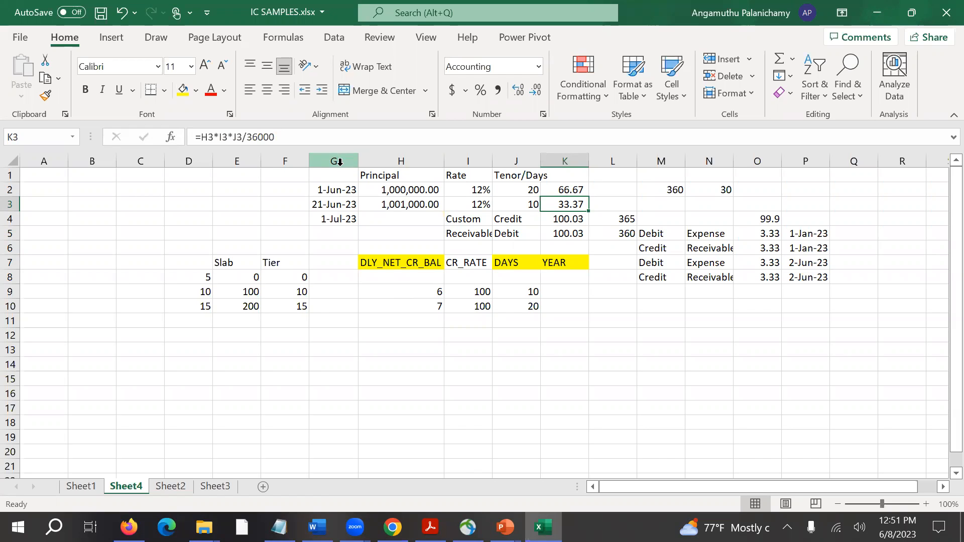
left_click(567, 262)
Return to Int_Chargs.pdf in Firefox and skim the formula attributes from page 22 to the Formula Wizard screen on page 28.
key("alt+Tab")
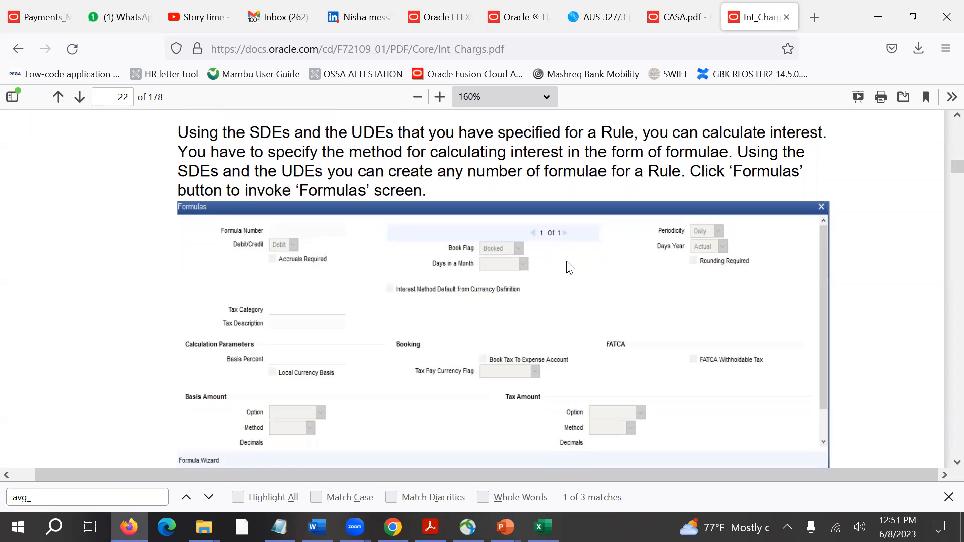
scroll(567, 266, "down", 2)
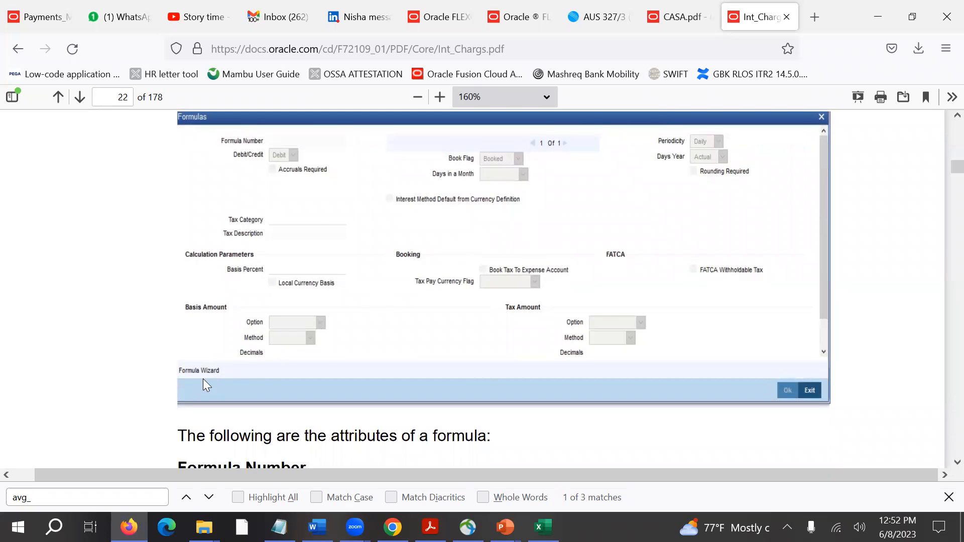
scroll(201, 372, "down", 15)
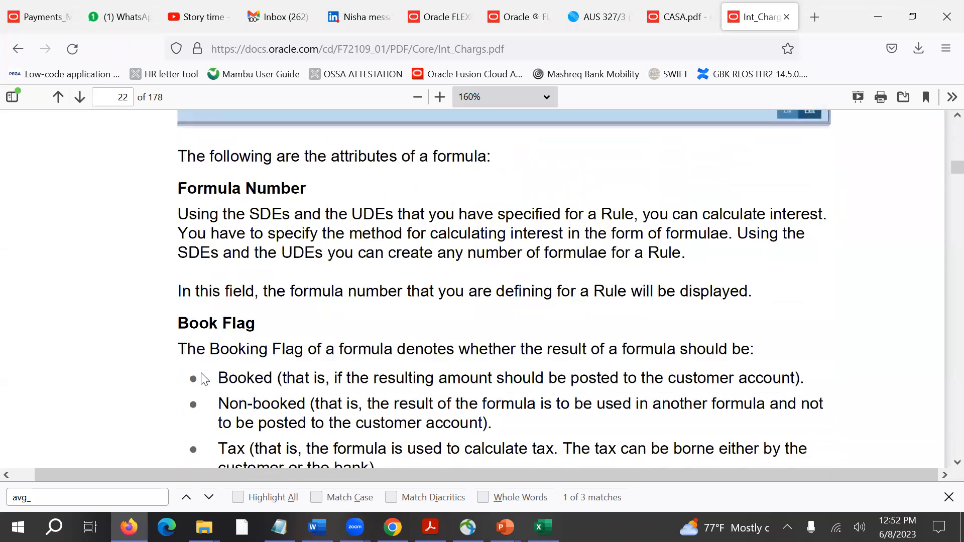
scroll(201, 378, "down", 20)
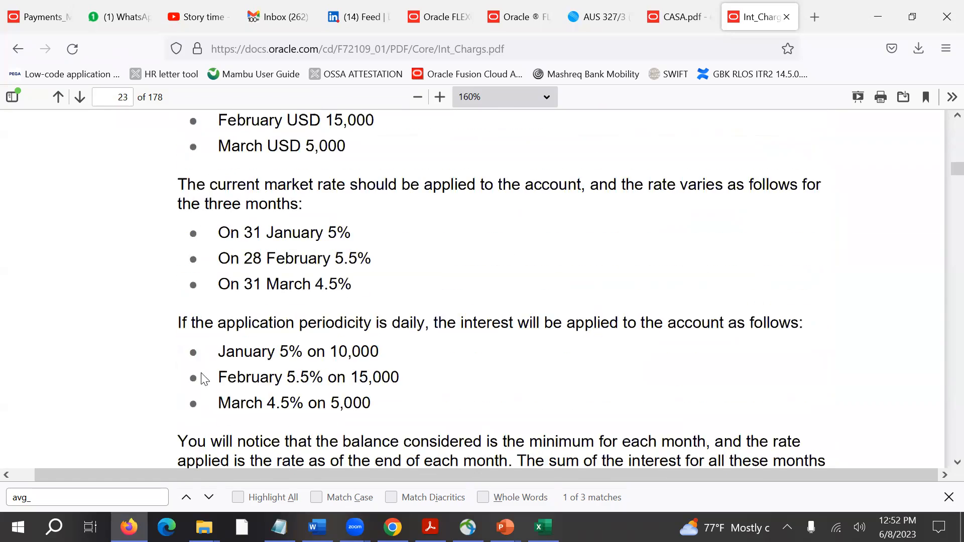
scroll(203, 379, "down", 20)
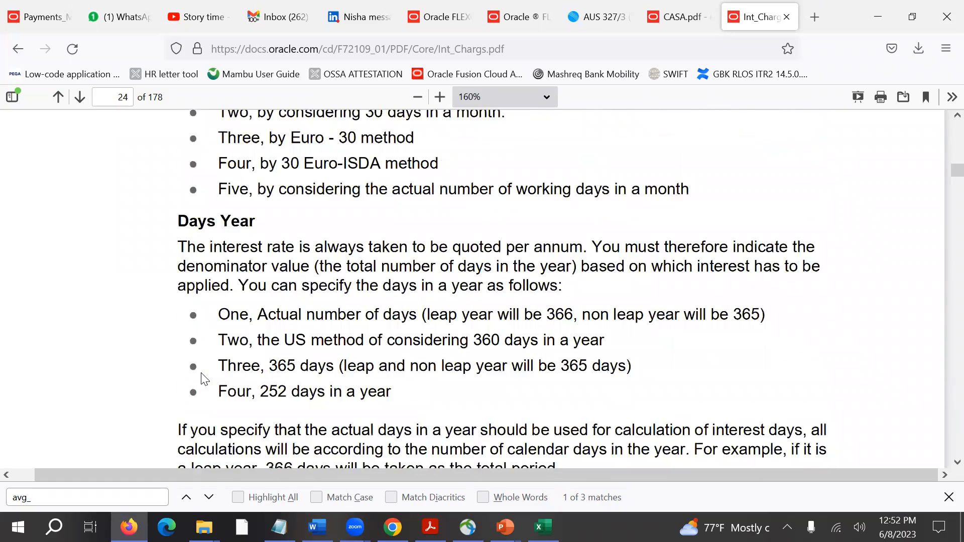
scroll(202, 374, "down", 15)
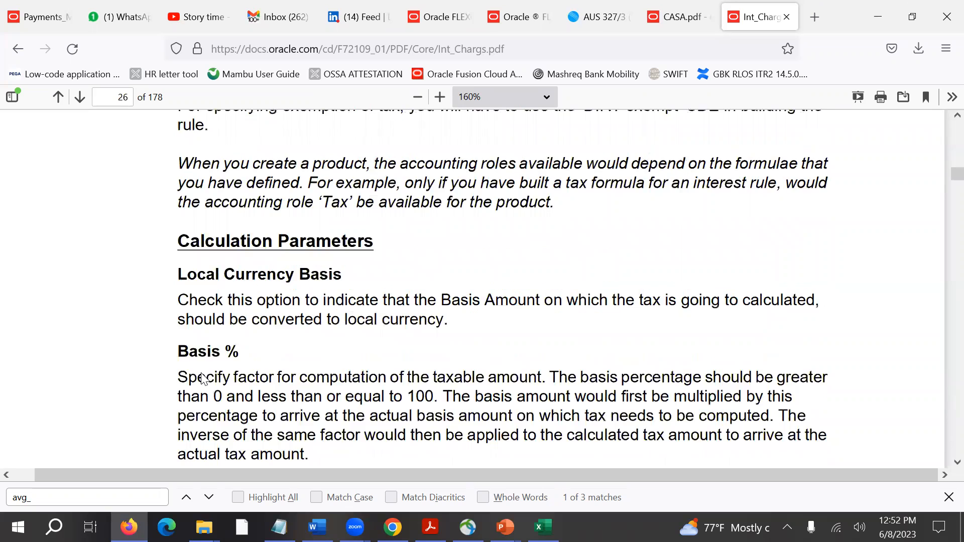
scroll(202, 374, "down", 10)
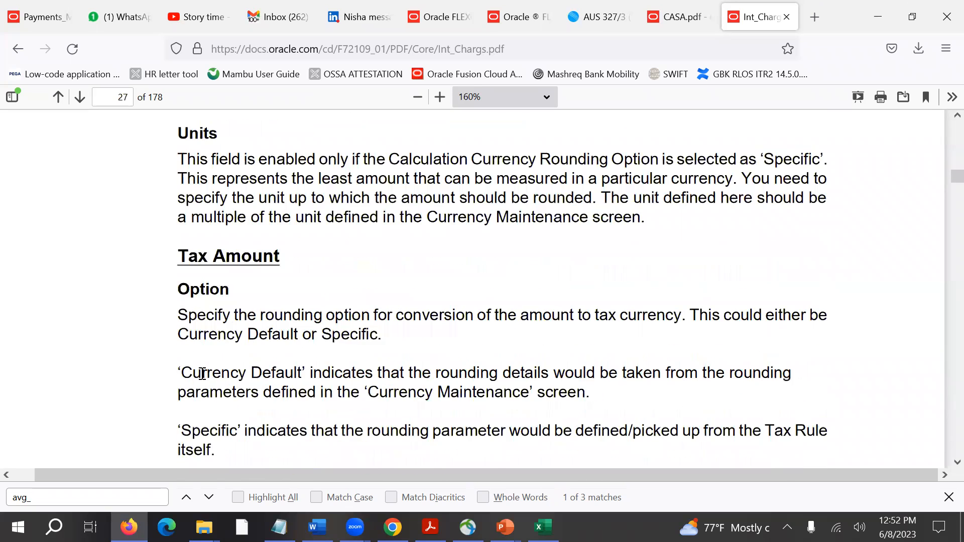
scroll(201, 373, "up", 2)
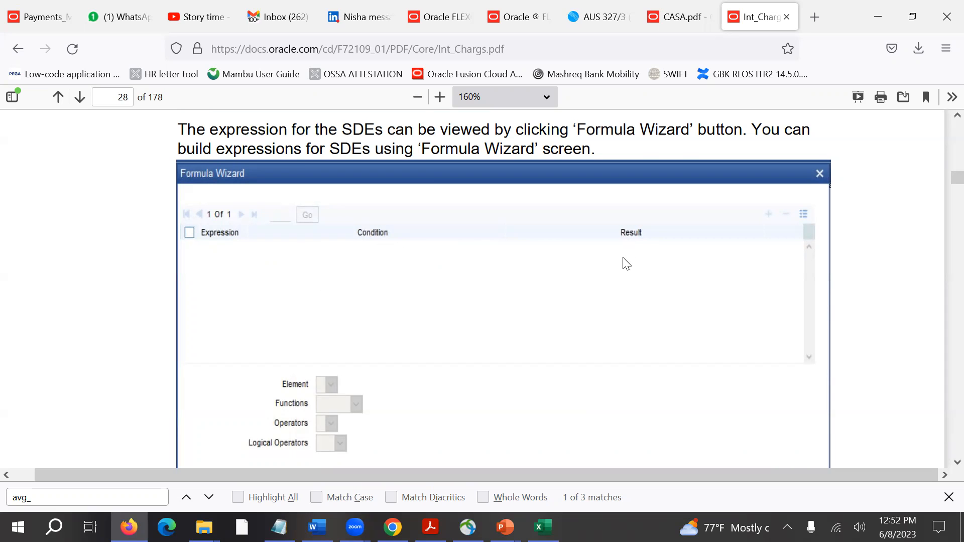
Switch to PowerPoint and examine the rule setup and formula condition on the Interest Sample slide.
key("alt+Tab")
key("alt+Tab")
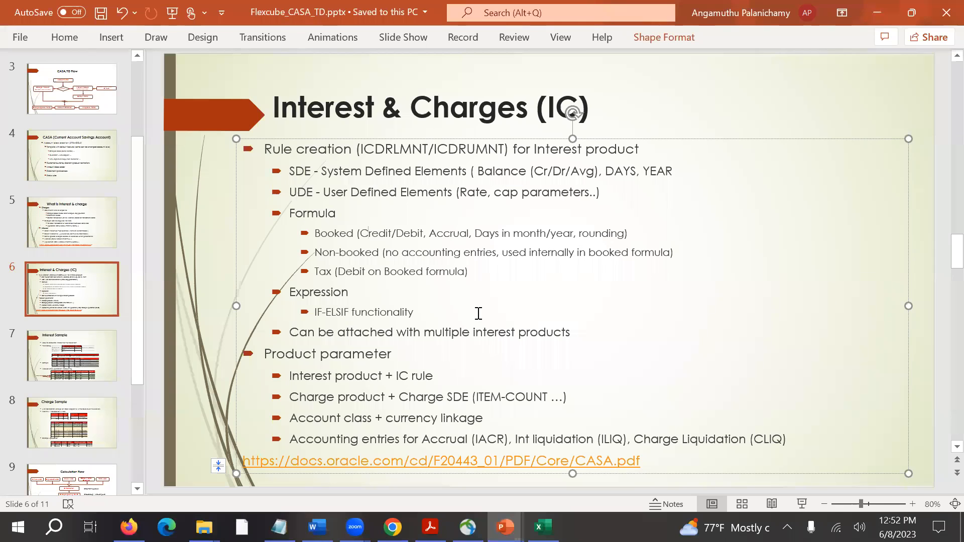
left_click(77, 355)
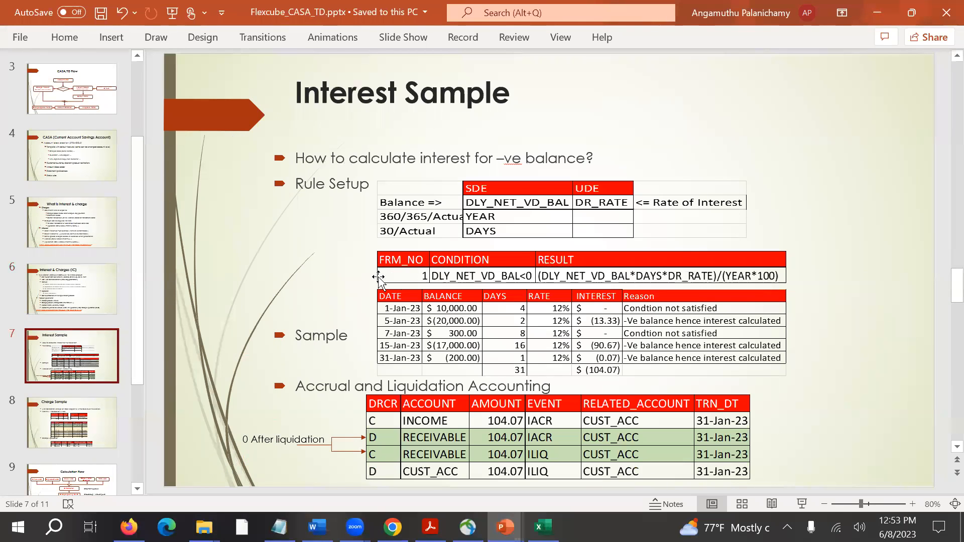
left_click(352, 277)
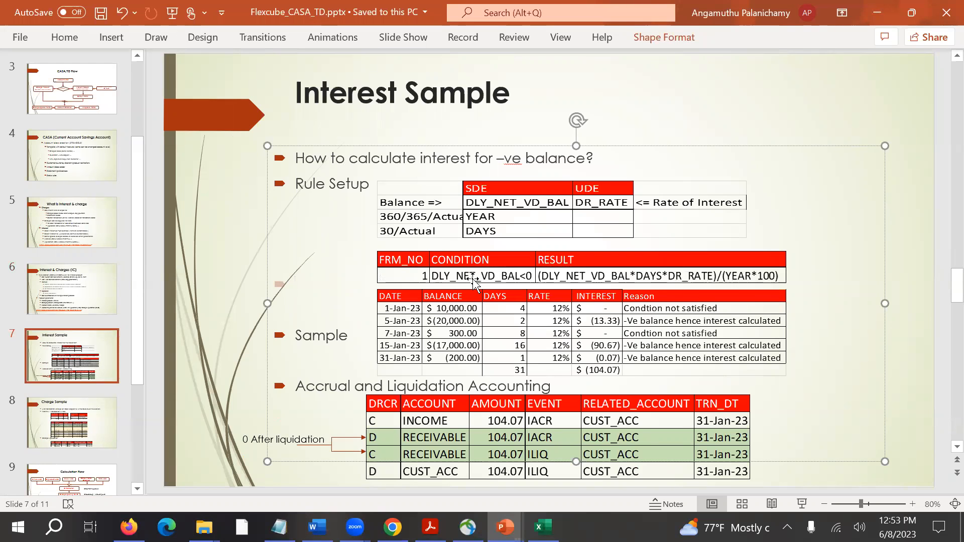